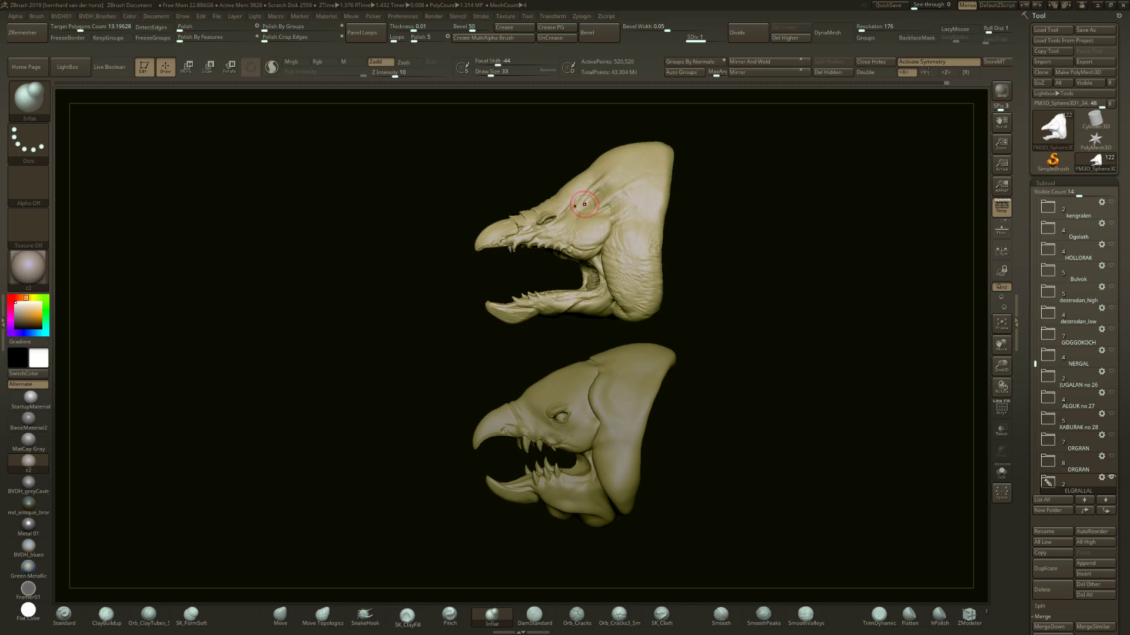
Hide and restore the interface panels while examining both creature heads from several angles
{"action": "left_click_drag", "start_coordinate": [881, 196], "coordinate": [830, 214]}
{"action": "key", "text": "Tab"}
{"action": "left_click_drag", "start_coordinate": [705, 189], "coordinate": [776, 255], "text": "alt"}
{"action": "key", "text": "Tab"}
{"action": "key", "text": "Tab"}
{"action": "right_click_drag", "start_coordinate": [776, 255], "coordinate": [746, 246], "text": "ctrl"}
{"action": "left_click_drag", "start_coordinate": [743, 248], "coordinate": [846, 262]}
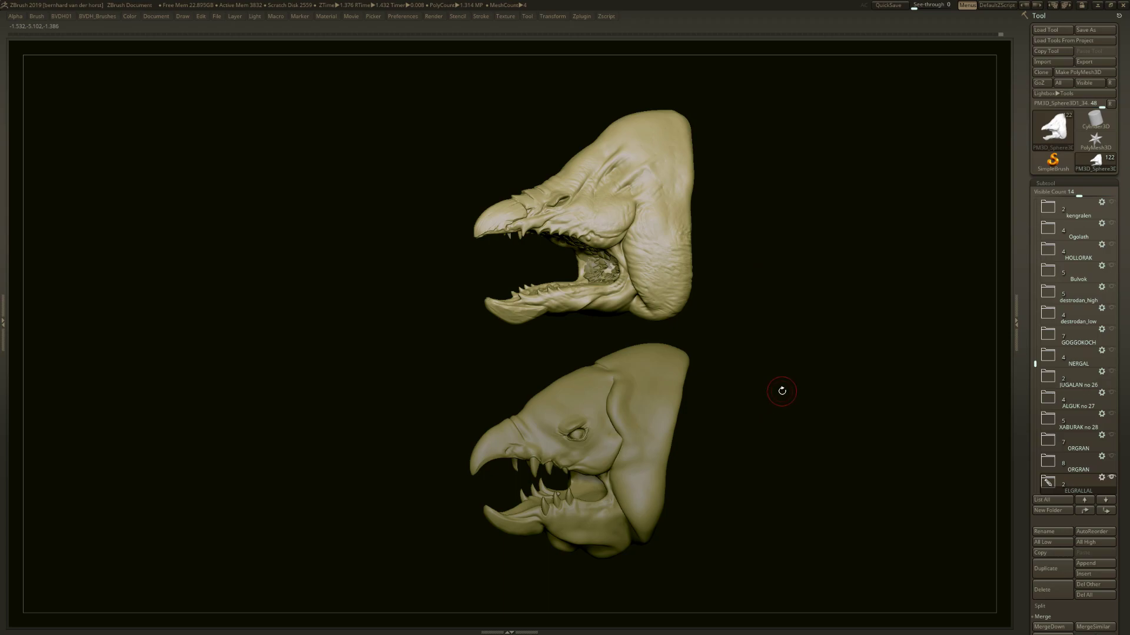
{"action": "key", "text": "Tab"}
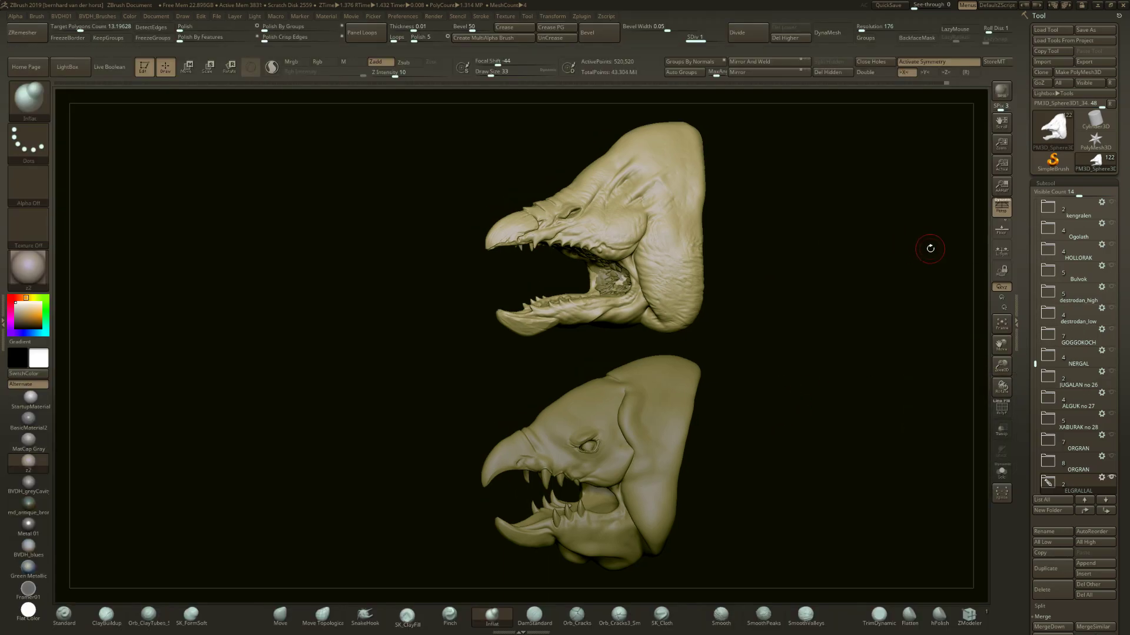
Expand the Geometry settings to review Modify Topology, and open the Deformation settings
{"action": "left_click_drag", "start_coordinate": [1128, 315], "coordinate": [1107, 197]}
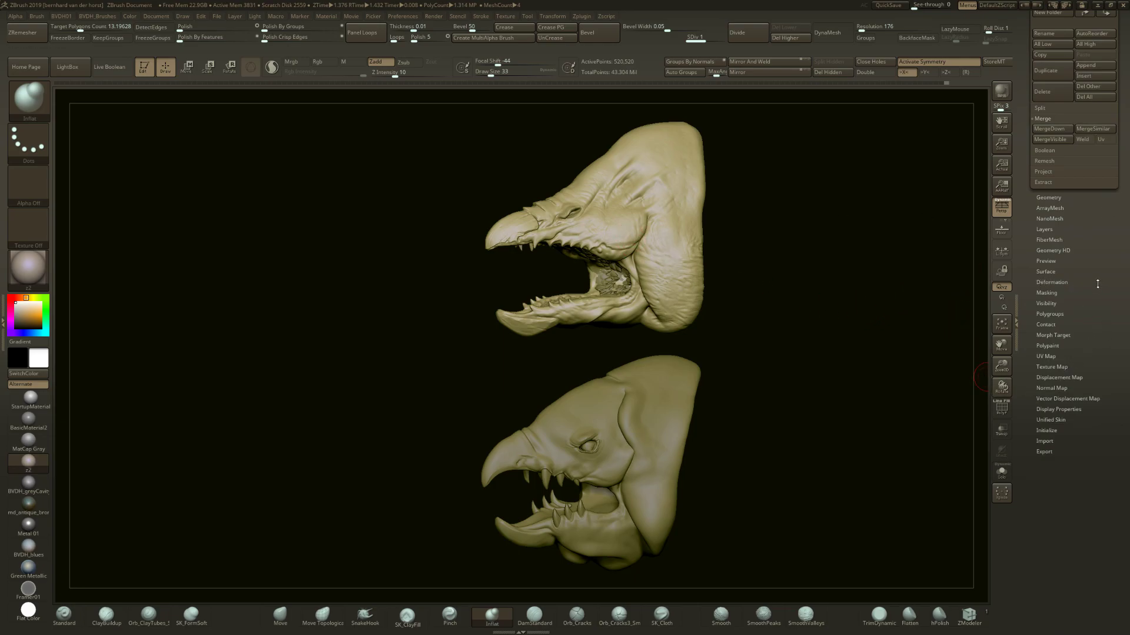
{"action": "left_click", "coordinate": [1044, 198]}
{"action": "left_click_drag", "start_coordinate": [1128, 182], "coordinate": [1120, 288]}
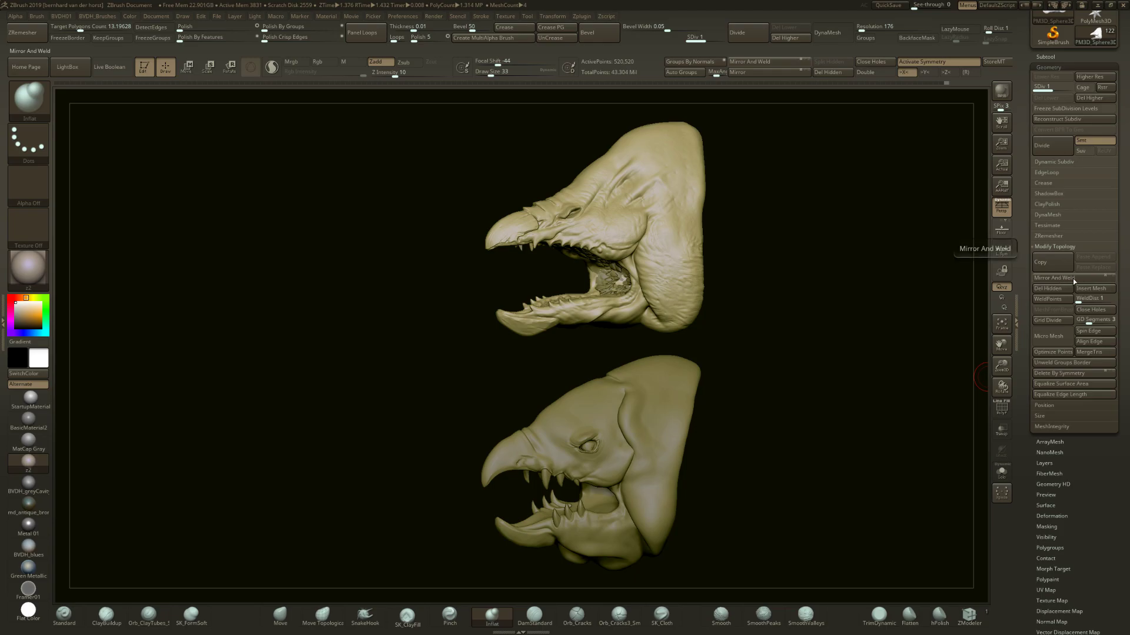
{"action": "left_click_drag", "start_coordinate": [1119, 494], "coordinate": [1120, 474]}
{"action": "left_click", "coordinate": [1047, 501]}
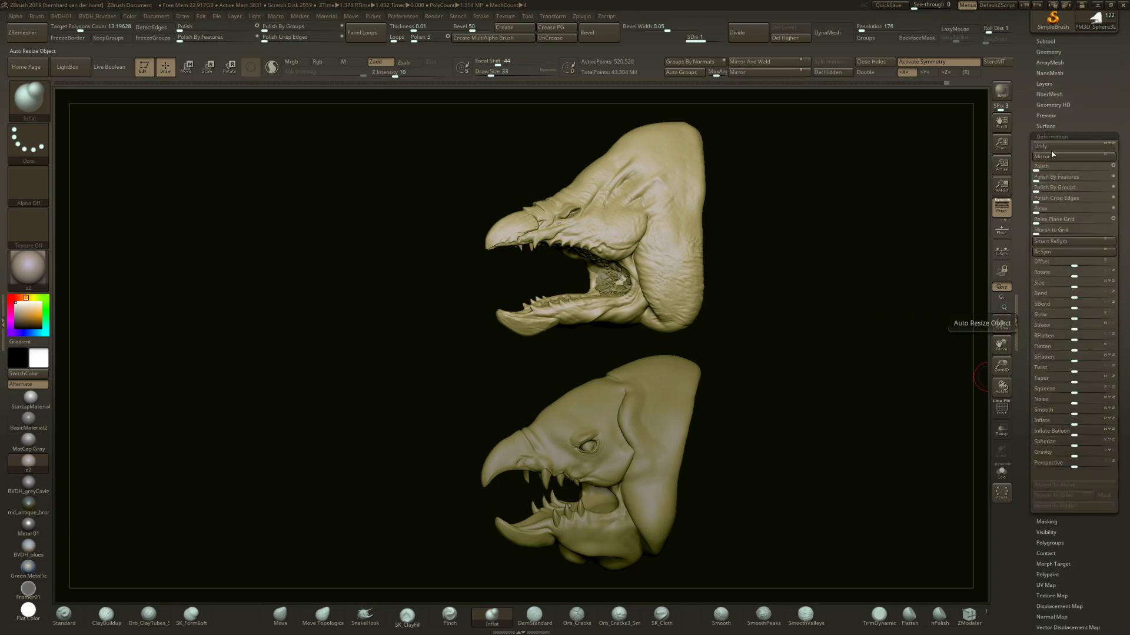
Switch to the Pinch brush with the upper creature head in view
{"action": "left_click_drag", "start_coordinate": [822, 245], "coordinate": [728, 300]}
{"action": "left_click_drag", "start_coordinate": [786, 326], "coordinate": [766, 321]}
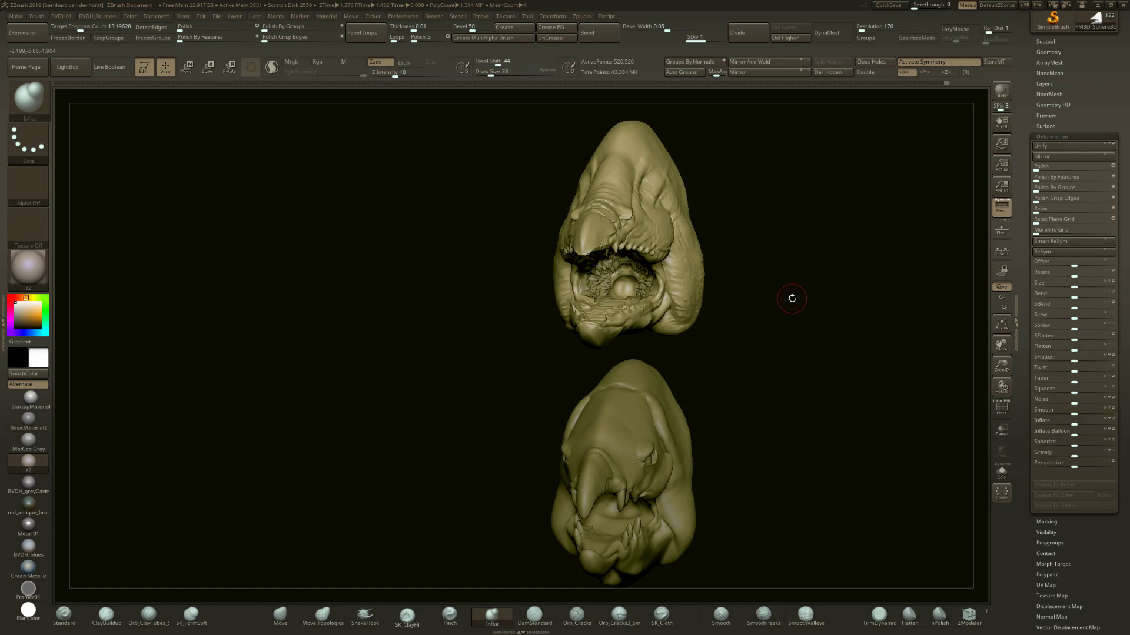
{"action": "key", "text": "space"}
{"action": "left_click", "coordinate": [783, 298]}
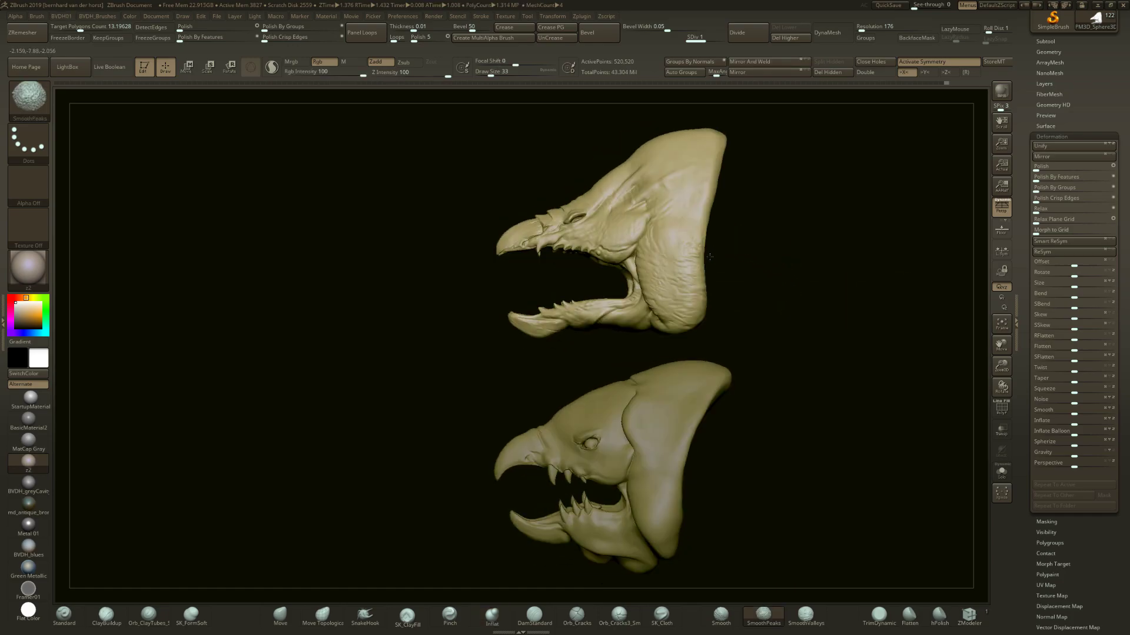
{"action": "mouse_move", "coordinate": [738, 247]}
{"action": "right_mouse_down", "text": "alt"}
{"action": "mouse_move", "coordinate": [698, 298]}
{"action": "mouse_move", "coordinate": [712, 305]}
{"action": "right_mouse_up", "text": "alt"}
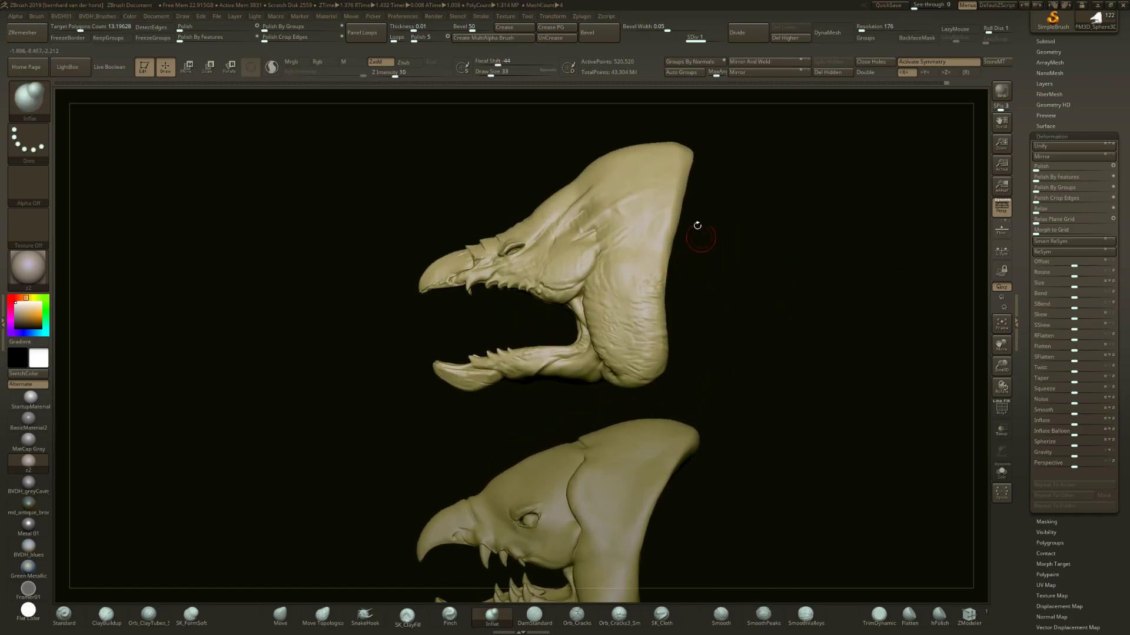
{"action": "mouse_move", "coordinate": [650, 232]}
{"action": "right_mouse_down"}
{"action": "mouse_move", "coordinate": [638, 230]}
{"action": "mouse_move", "coordinate": [665, 264]}
{"action": "right_mouse_up"}
{"action": "key", "text": "b"}
{"action": "key", "text": "p"}
{"action": "key", "text": "i"}
Assign 5 as the custom hotkey for Mirror And Weld
{"action": "left_click_drag", "start_coordinate": [1126, 126], "coordinate": [1129, 268]}
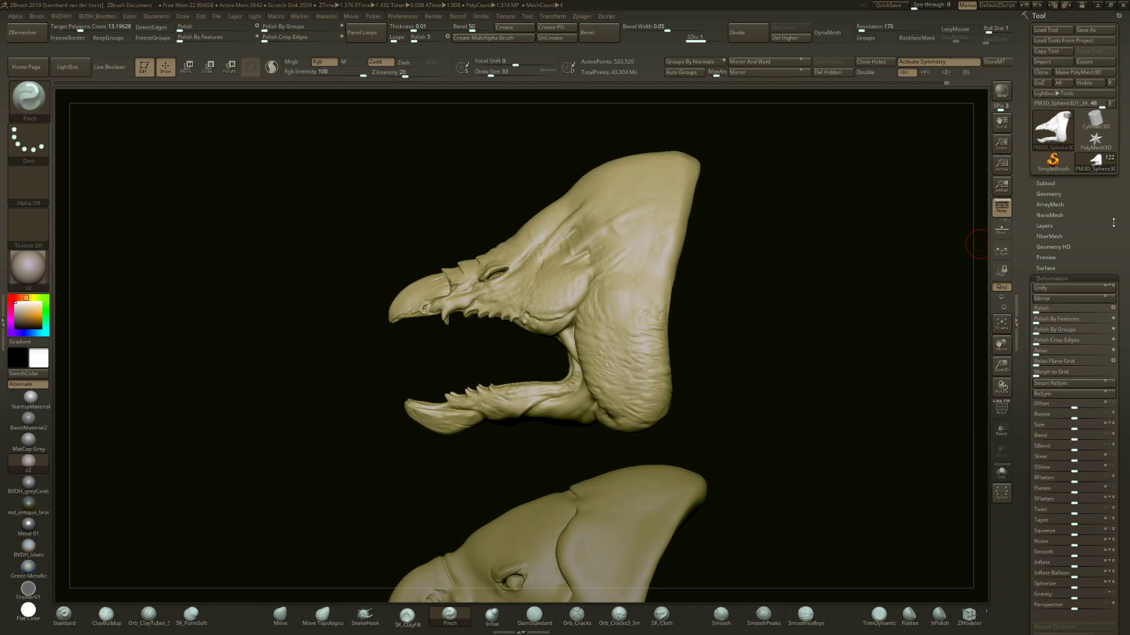
{"action": "right_click_drag", "start_coordinate": [495, 261], "coordinate": [523, 267]}
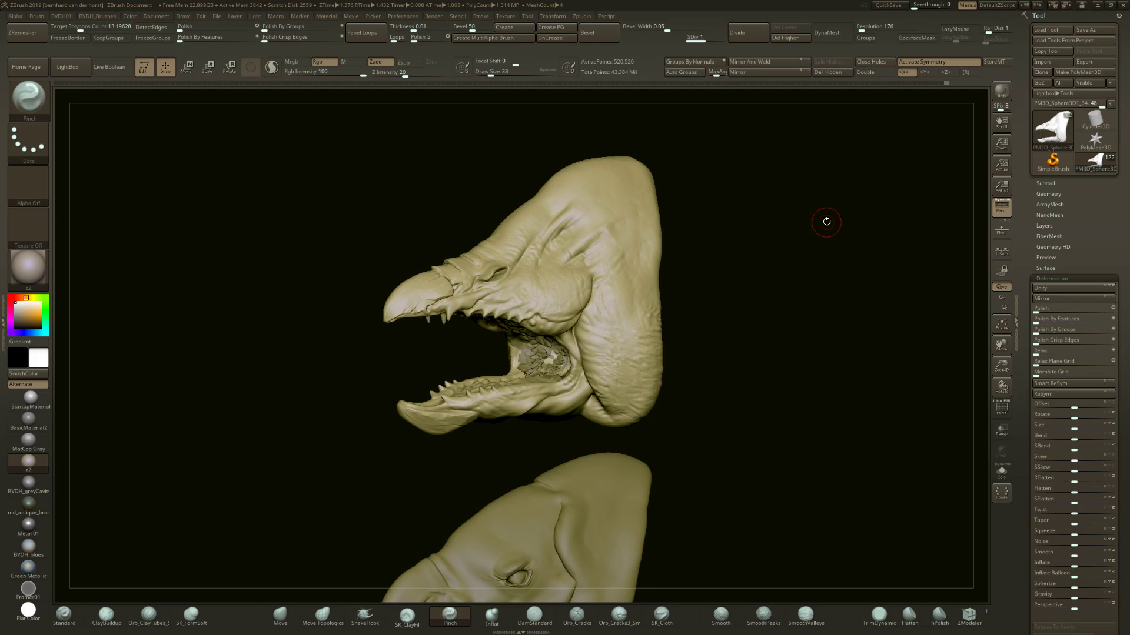
{"action": "key", "text": "ctrl"}
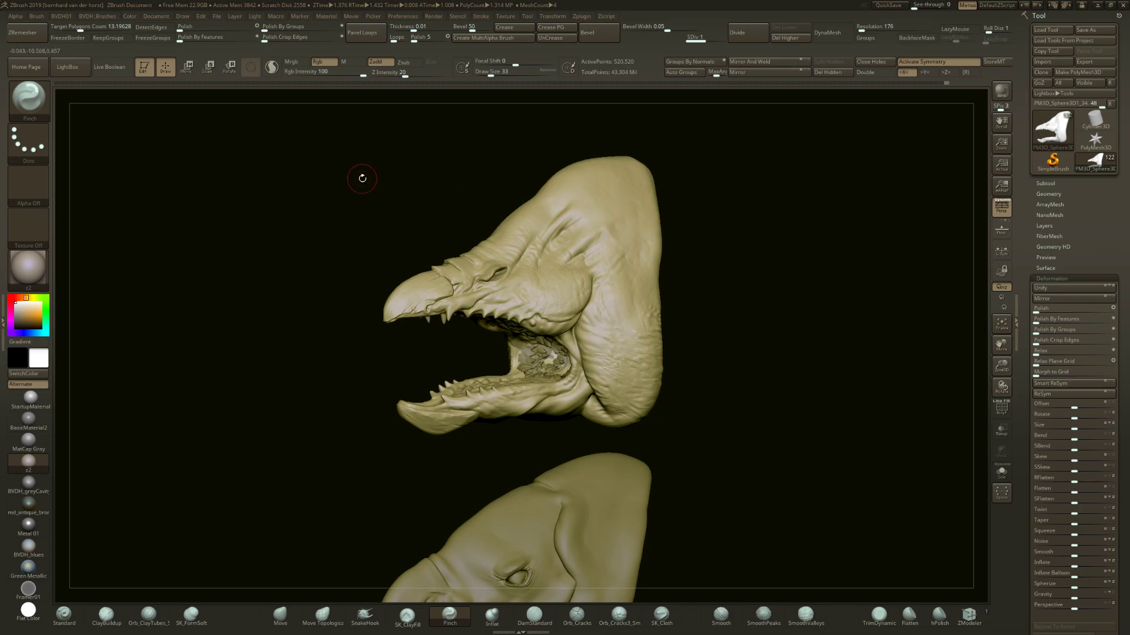
{"action": "left_click", "coordinate": [765, 62], "text": "ctrl+alt"}
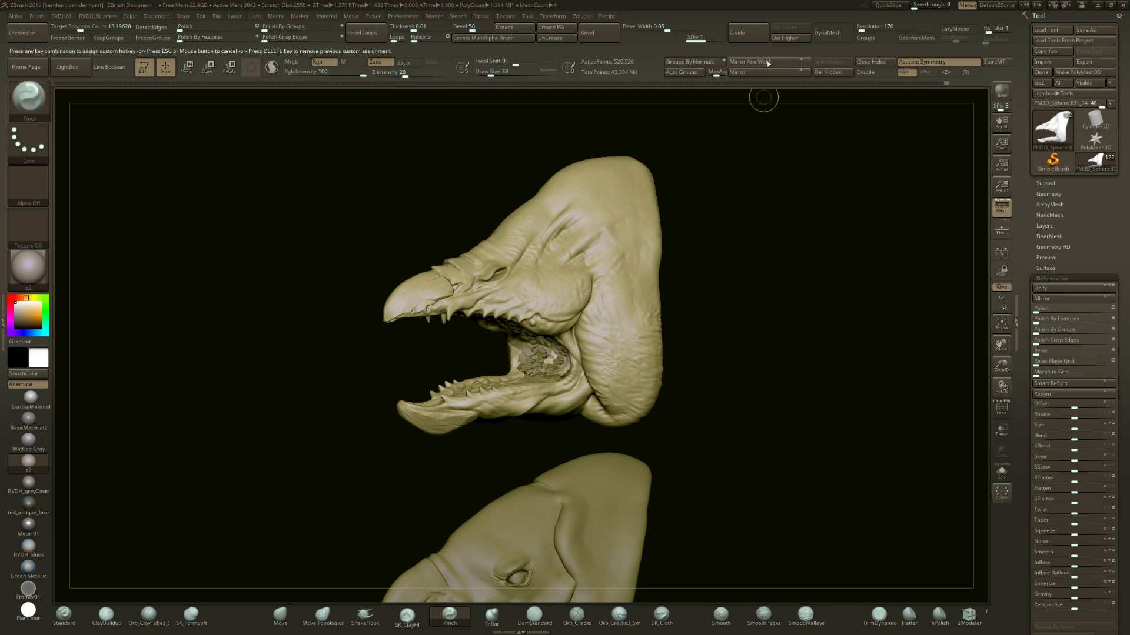
{"action": "key", "text": "5"}
{"action": "key", "text": "5"}
Switch to the ClayBuildup brush
{"action": "mouse_move", "coordinate": [726, 217]}
{"action": "left_mouse_down"}
{"action": "mouse_move", "coordinate": [795, 212]}
{"action": "mouse_move", "coordinate": [773, 208]}
{"action": "left_mouse_up"}
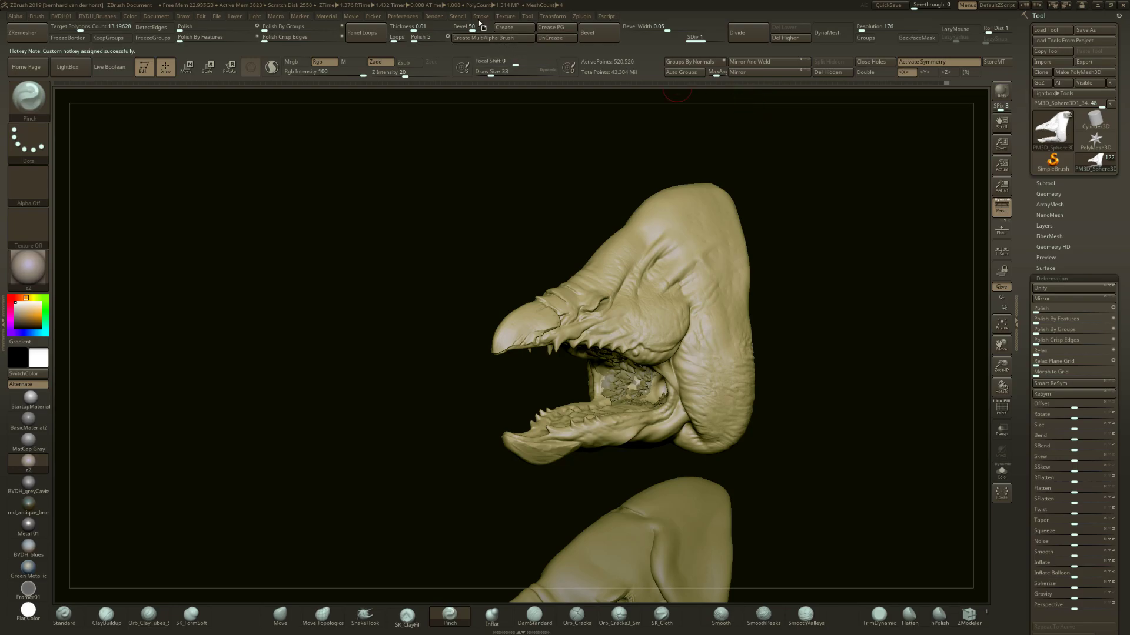
{"action": "mouse_move", "coordinate": [442, 179]}
{"action": "left_mouse_down"}
{"action": "mouse_move", "coordinate": [423, 194]}
{"action": "mouse_move", "coordinate": [477, 195]}
{"action": "left_mouse_up"}
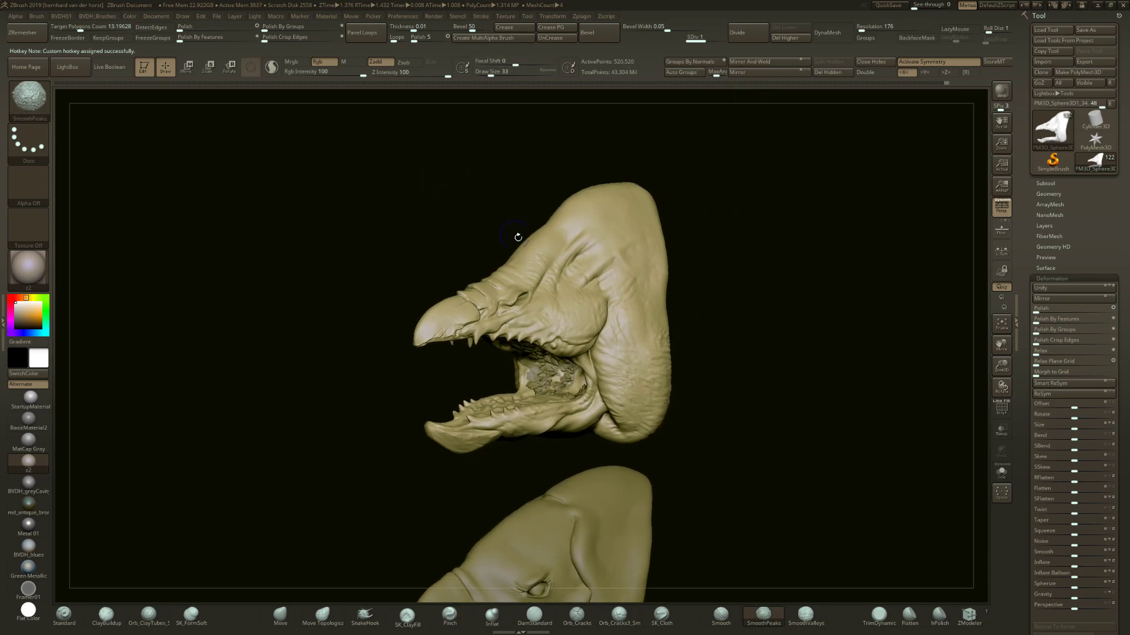
{"action": "left_click_drag", "start_coordinate": [514, 235], "coordinate": [492, 235], "text": "shift"}
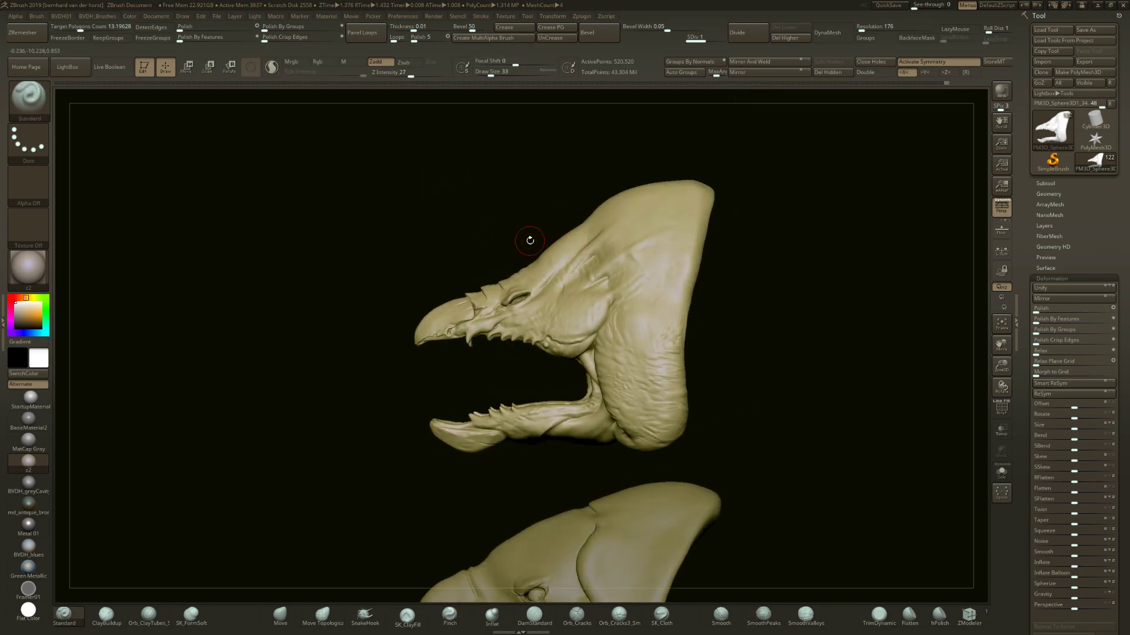
{"action": "key", "text": "b"}
{"action": "key", "text": "c"}
{"action": "key", "text": "b"}
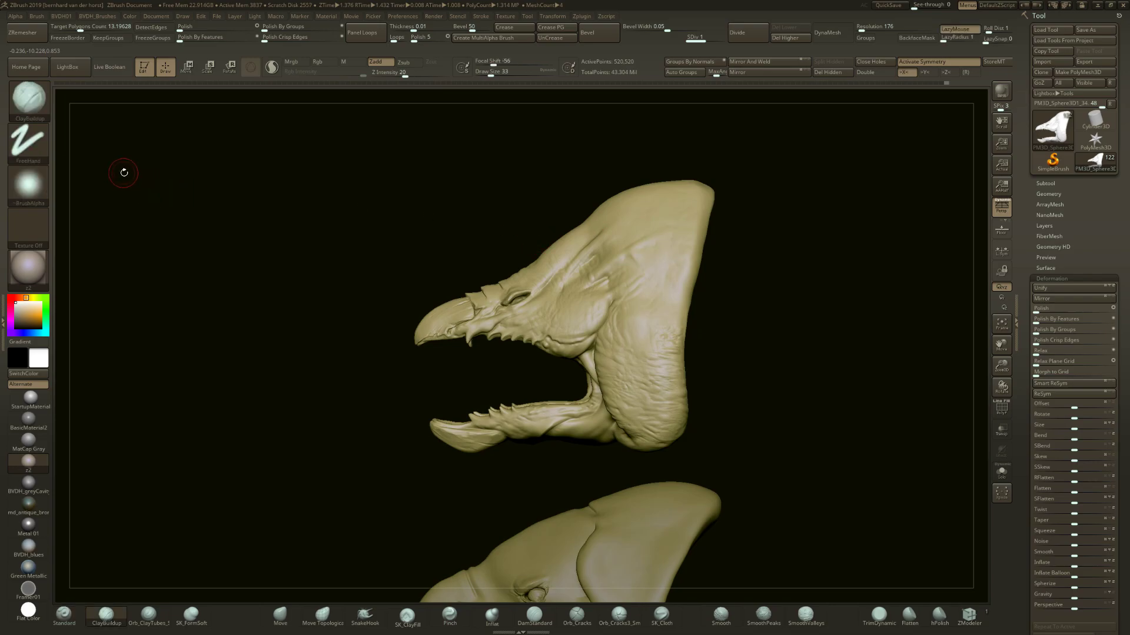
Change to the Move brush, followed by the DamStandard brush
{"action": "key", "text": "b"}
{"action": "key", "text": "m"}
{"action": "key", "text": "v"}
{"action": "key", "text": "b"}
{"action": "key", "text": "d"}
{"action": "key", "text": "s"}
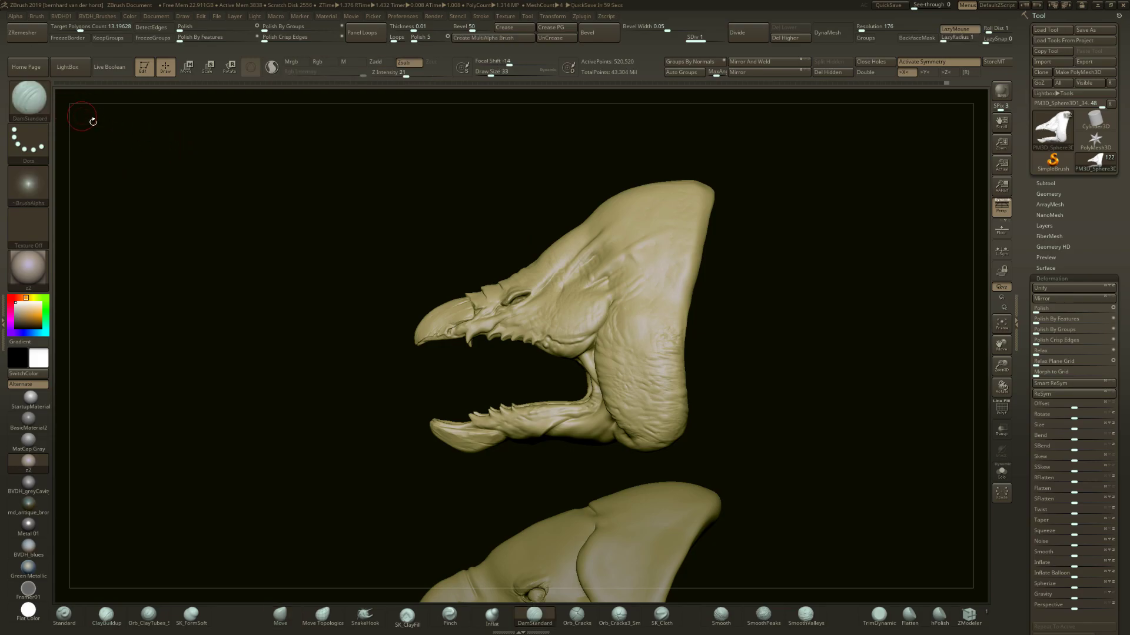
Change to the hPolish brush, followed by the SK_ClayFill brush
{"action": "key", "text": "b"}
{"action": "key", "text": "h"}
{"action": "key", "text": "p"}
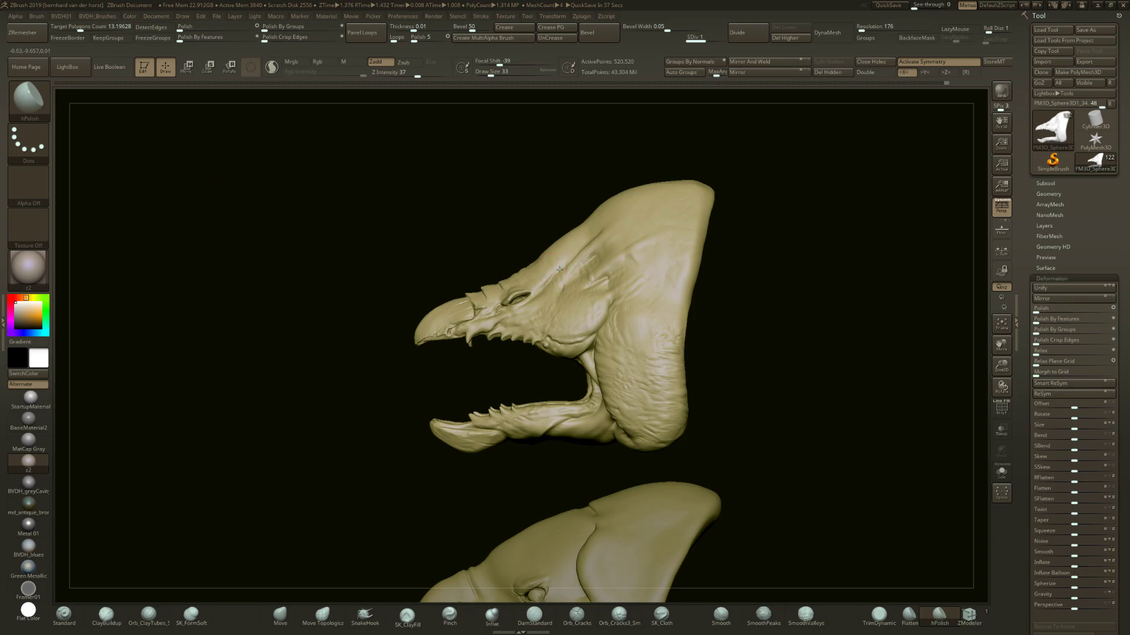
{"action": "left_click_drag", "start_coordinate": [427, 274], "coordinate": [466, 280]}
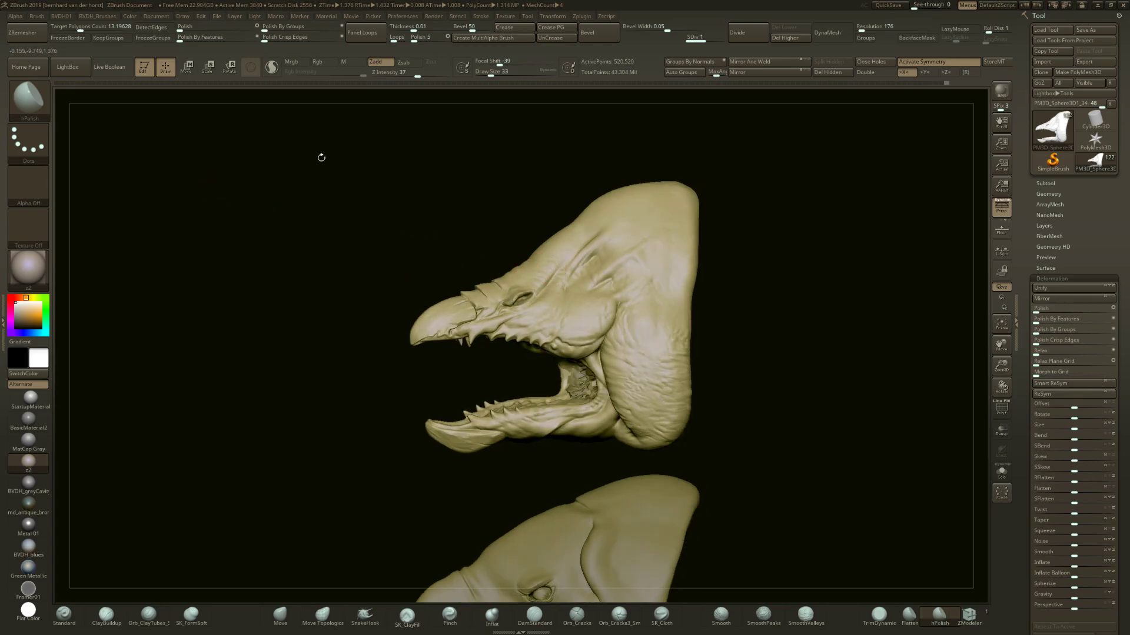
{"action": "key", "text": "2"}
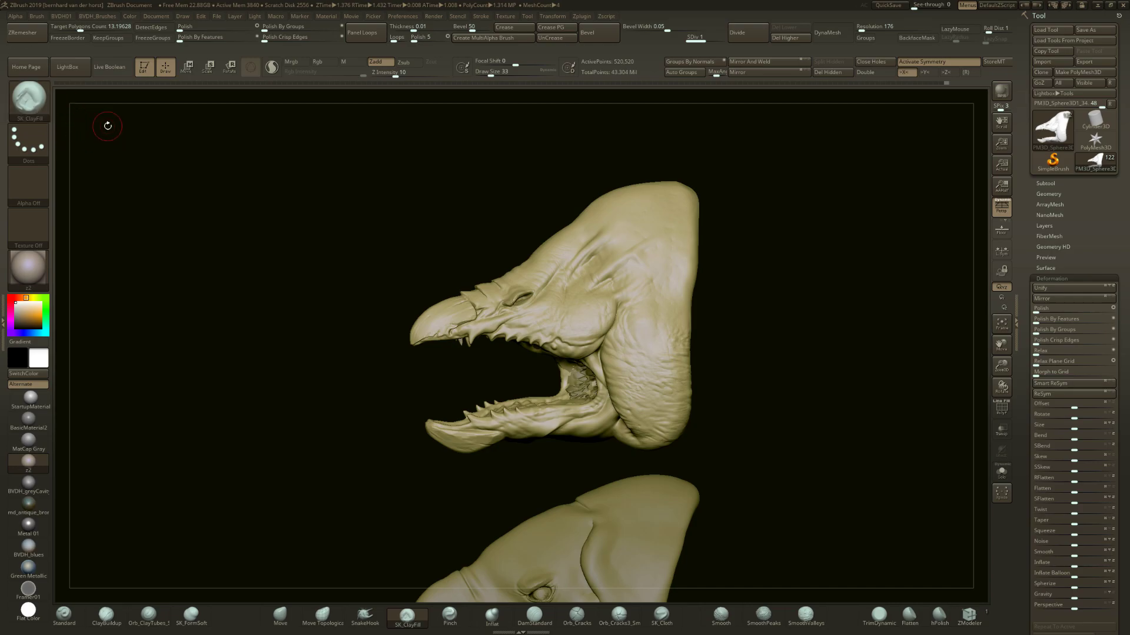
Change to the Chisel brush, followed by the Inflat brush
{"action": "key", "text": "b"}
{"action": "key", "text": "c"}
{"action": "key", "text": "h"}
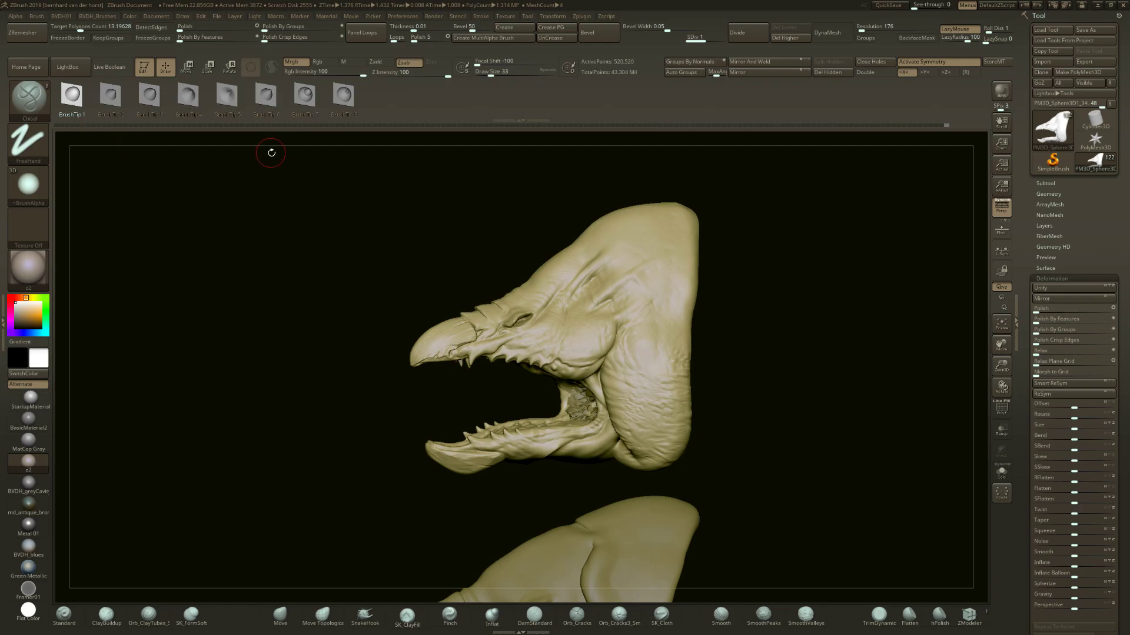
{"action": "key", "text": "b"}
{"action": "key", "text": "i"}
{"action": "key", "text": "n"}
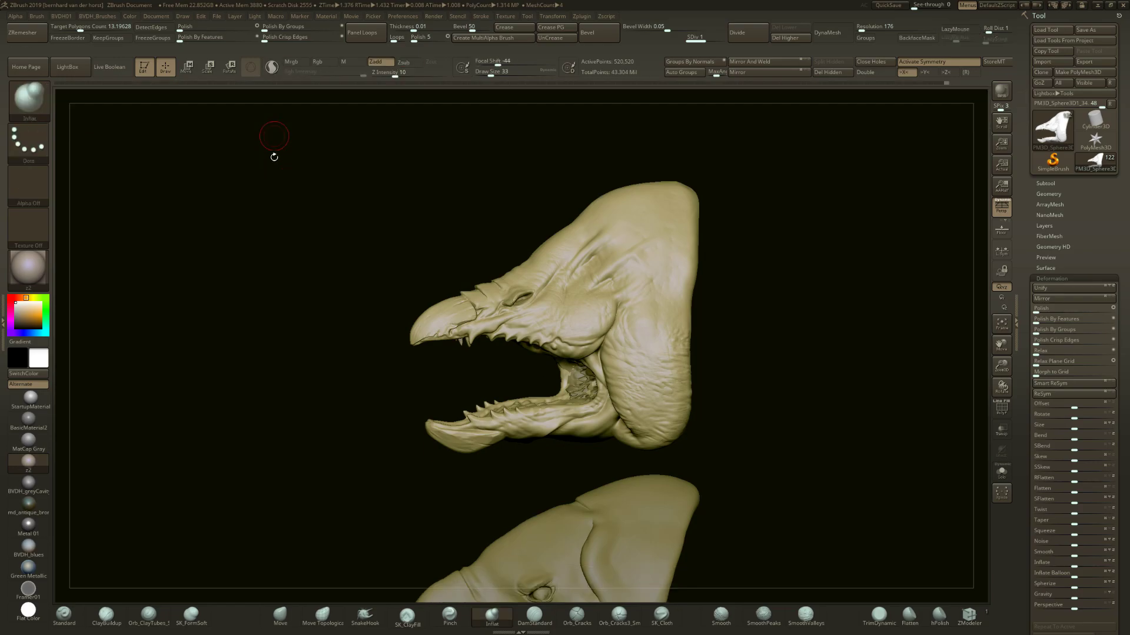
Change to the Standard brush and back to the Inflat brush
{"action": "key", "text": "b"}
{"action": "key", "text": "s"}
{"action": "key", "text": "t"}
{"action": "key", "text": "b"}
{"action": "key", "text": "i"}
{"action": "key", "text": "n"}
Try Inflat brush strokes across the upper head's cheek and mouth area, undoing each attempt
{"action": "mouse_move", "coordinate": [604, 240]}
{"action": "right_mouse_down", "text": "ctrl"}
{"action": "mouse_move", "coordinate": [615, 283]}
{"action": "mouse_move", "coordinate": [602, 249]}
{"action": "right_mouse_up", "text": "ctrl"}
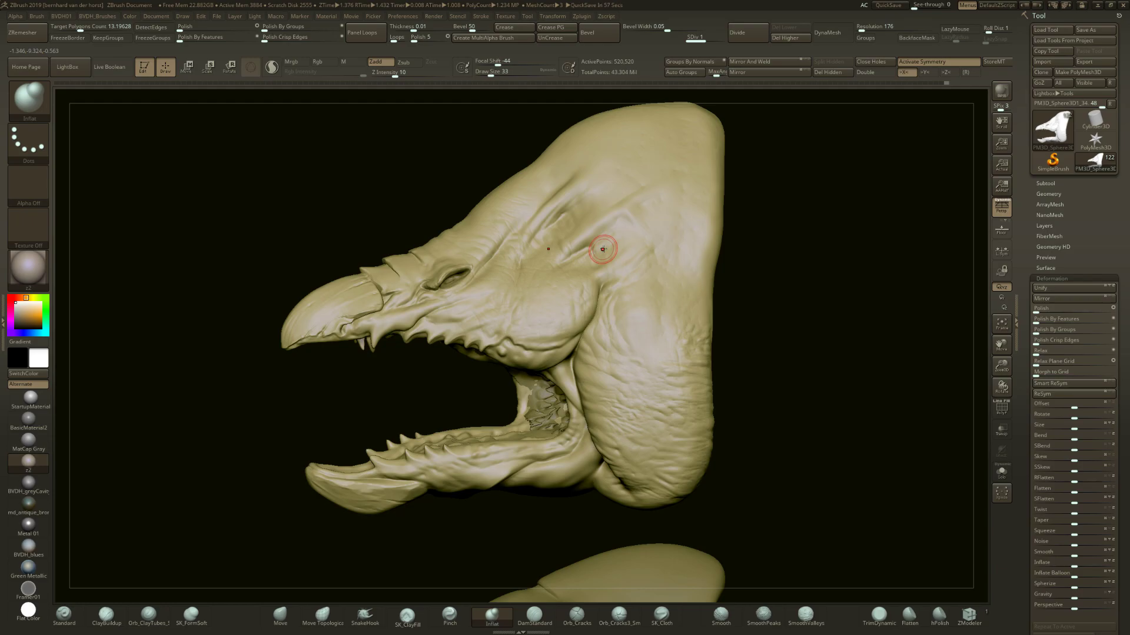
{"action": "right_click_drag", "start_coordinate": [537, 295], "coordinate": [559, 364], "text": "ctrl"}
{"action": "left_click_drag", "start_coordinate": [500, 325], "coordinate": [706, 213]}
{"action": "key", "text": "ctrl+z"}
{"action": "left_click_drag", "start_coordinate": [406, 298], "coordinate": [558, 347]}
{"action": "key", "text": "ctrl+z"}
{"action": "key", "text": "ctrl+z"}
{"action": "mouse_move", "coordinate": [428, 303]}
{"action": "left_mouse_down"}
{"action": "mouse_move", "coordinate": [484, 340]}
{"action": "mouse_move", "coordinate": [546, 347]}
{"action": "left_mouse_up"}
{"action": "key", "text": "ctrl+z"}
{"action": "key", "text": "b"}
{"action": "key", "text": "i"}
{"action": "key", "text": "n"}
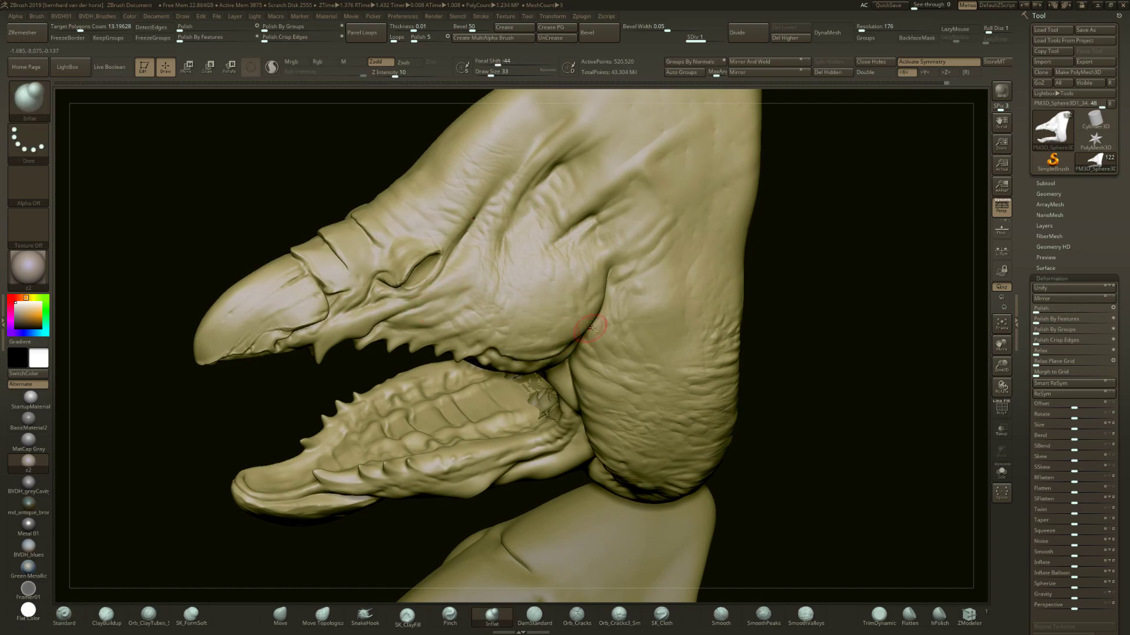
Set the Inflat brush's draw size to 59 and try further strokes over the upper head's cheek, undoing them
{"action": "key", "text": "space"}
{"action": "mouse_move", "coordinate": [454, 316]}
{"action": "left_mouse_down"}
{"action": "mouse_move", "coordinate": [493, 338]}
{"action": "mouse_move", "coordinate": [599, 323]}
{"action": "left_mouse_up"}
{"action": "mouse_move", "coordinate": [599, 322]}
{"action": "right_mouse_down"}
{"action": "mouse_move", "coordinate": [594, 265]}
{"action": "mouse_move", "coordinate": [597, 321]}
{"action": "right_mouse_up"}
{"action": "key", "text": "ctrl+z"}
{"action": "key", "text": "ctrl+z"}
{"action": "mouse_move", "coordinate": [594, 328]}
{"action": "left_mouse_down"}
{"action": "mouse_move", "coordinate": [577, 348]}
{"action": "mouse_move", "coordinate": [494, 362]}
{"action": "left_mouse_up"}
{"action": "mouse_move", "coordinate": [503, 350]}
{"action": "right_mouse_down"}
{"action": "mouse_move", "coordinate": [513, 400]}
{"action": "mouse_move", "coordinate": [511, 327]}
{"action": "mouse_move", "coordinate": [513, 383]}
{"action": "right_mouse_up"}
{"action": "key", "text": "ctrl+z"}
{"action": "right_click_drag", "start_coordinate": [552, 348], "coordinate": [559, 327], "text": "ctrl"}
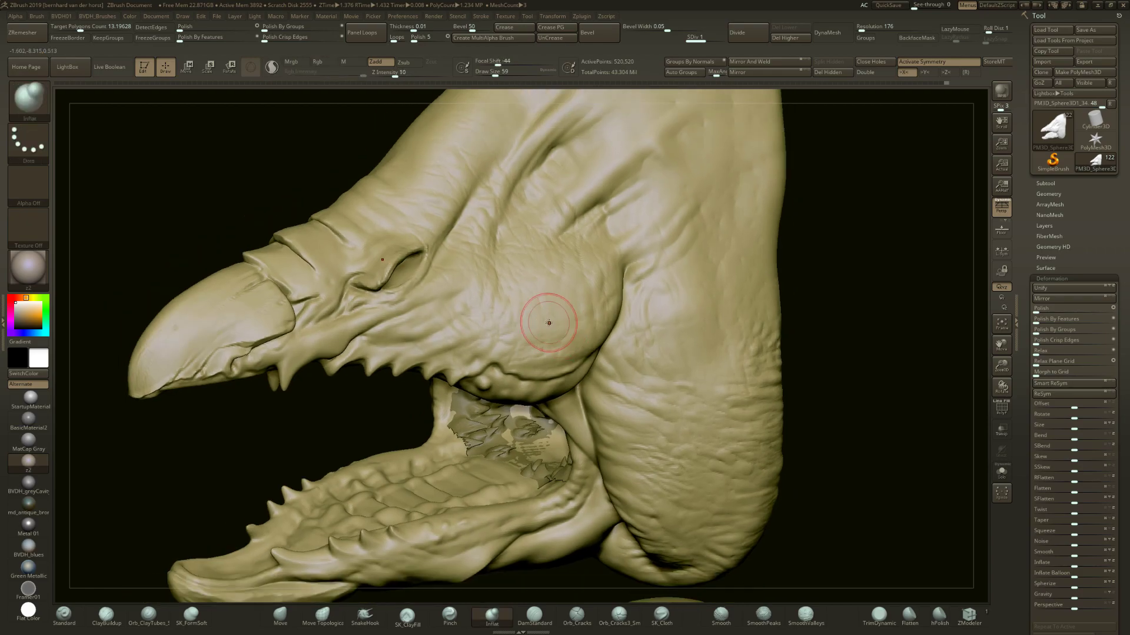
Change to the IMM Primitives brush, followed by the ClayBuildup brush
{"action": "key", "text": "b"}
{"action": "key", "text": "i"}
{"action": "key", "text": "p"}
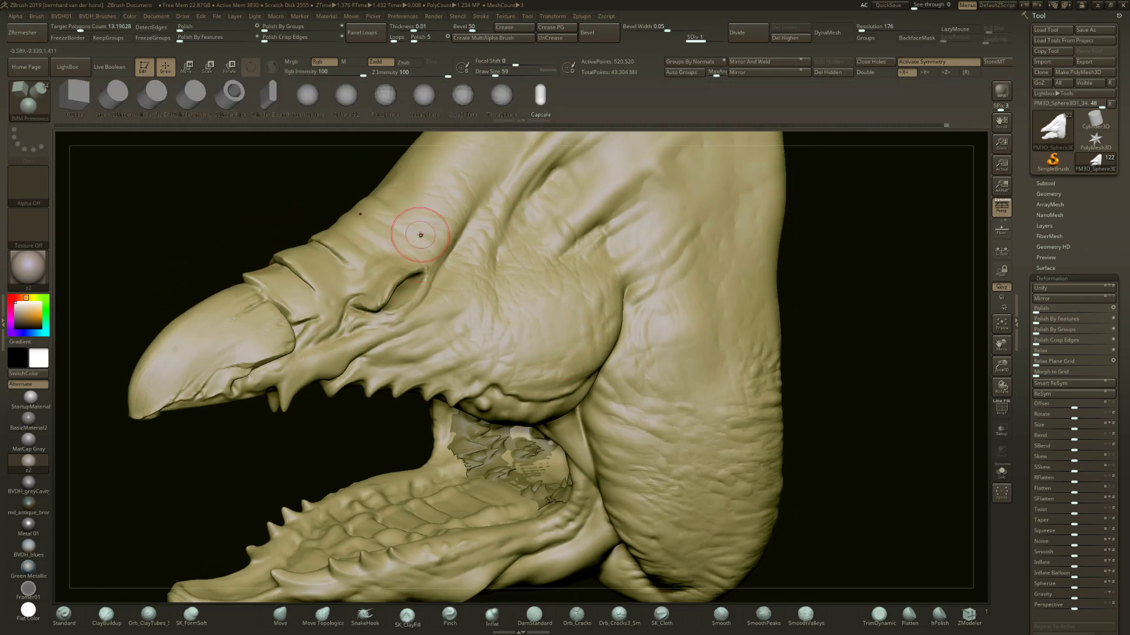
{"action": "key", "text": "b"}
{"action": "key", "text": "c"}
{"action": "key", "text": "b"}
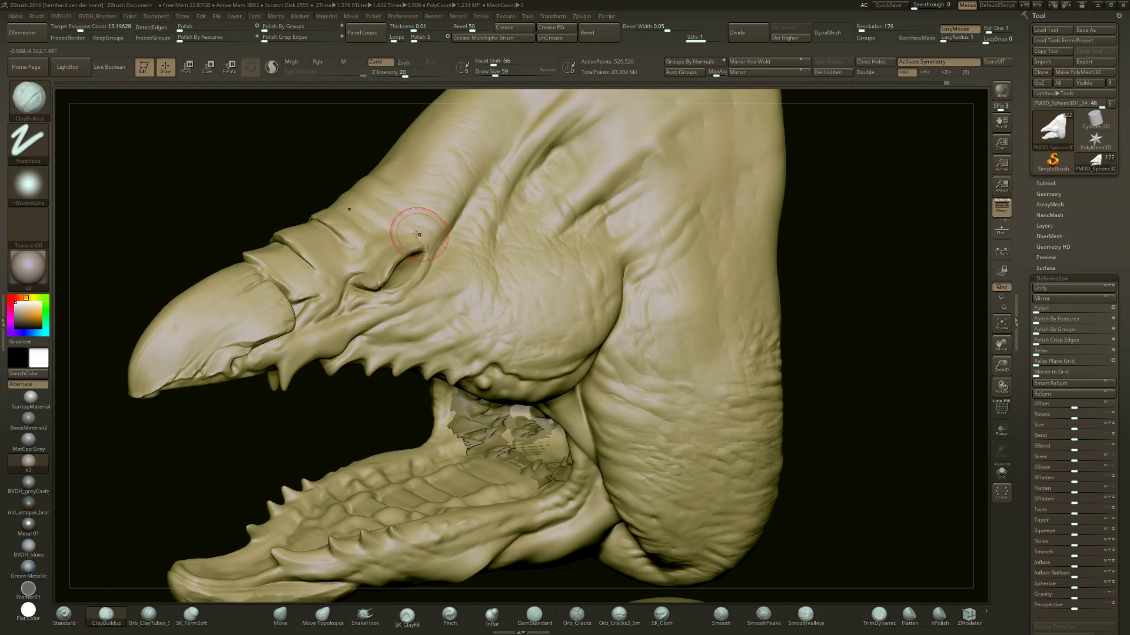
Change to the IMM Primitives brush again, followed by the Move Topological brush
{"action": "key", "text": "b"}
{"action": "key", "text": "i"}
{"action": "key", "text": "p"}
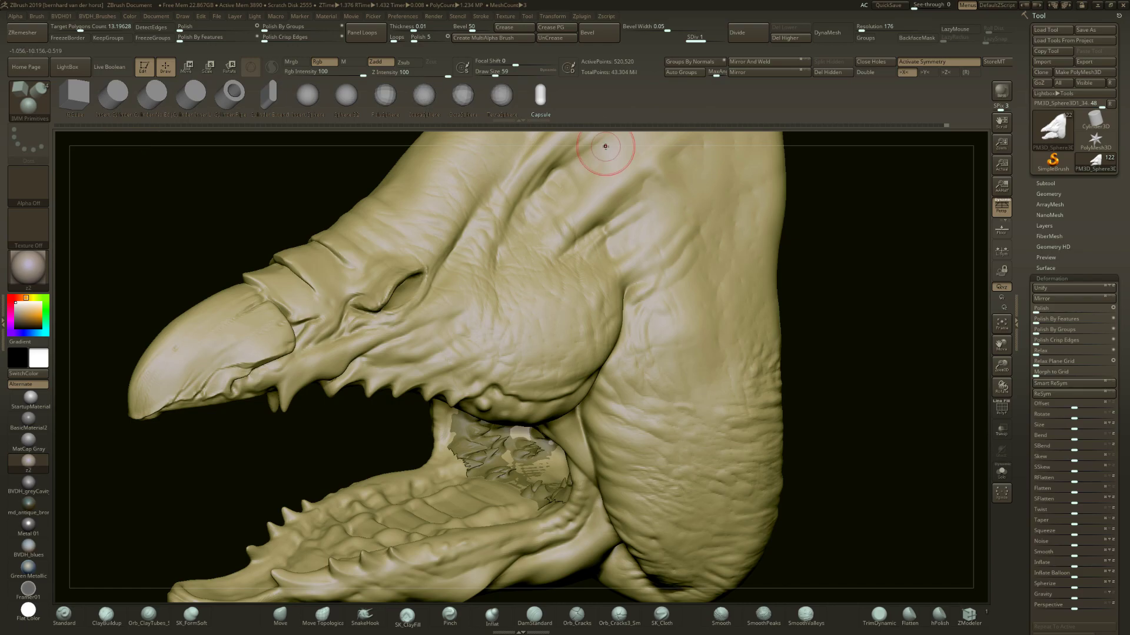
{"action": "key", "text": "b"}
{"action": "key", "text": "m"}
{"action": "key", "text": "t"}
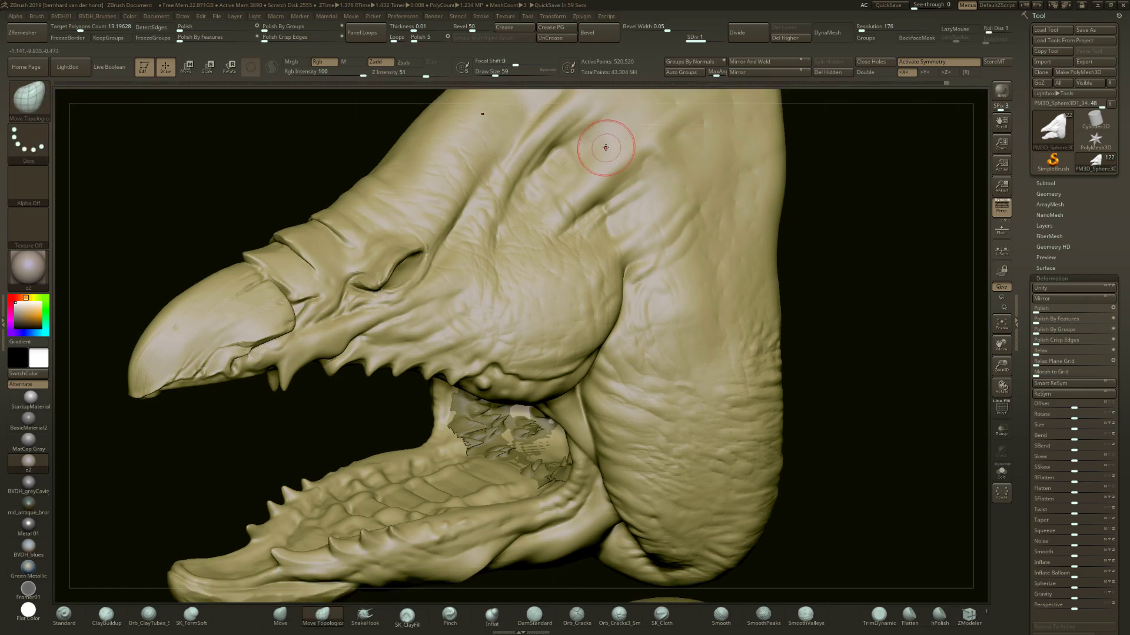
Make the lower head's teeth the active subtool
{"action": "left_click_drag", "start_coordinate": [177, 210], "coordinate": [392, 285]}
{"action": "mouse_move", "coordinate": [437, 317]}
{"action": "right_mouse_down", "text": "alt"}
{"action": "mouse_move", "coordinate": [510, 252]}
{"action": "mouse_move", "coordinate": [570, 348]}
{"action": "mouse_move", "coordinate": [591, 313]}
{"action": "mouse_move", "coordinate": [530, 147]}
{"action": "right_mouse_up", "text": "alt"}
{"action": "mouse_move", "coordinate": [529, 377]}
{"action": "right_mouse_down", "text": "alt"}
{"action": "mouse_move", "coordinate": [516, 207]}
{"action": "mouse_move", "coordinate": [412, 421]}
{"action": "right_mouse_up", "text": "alt"}
{"action": "right_click_drag", "start_coordinate": [412, 420], "coordinate": [693, 238], "text": "alt"}
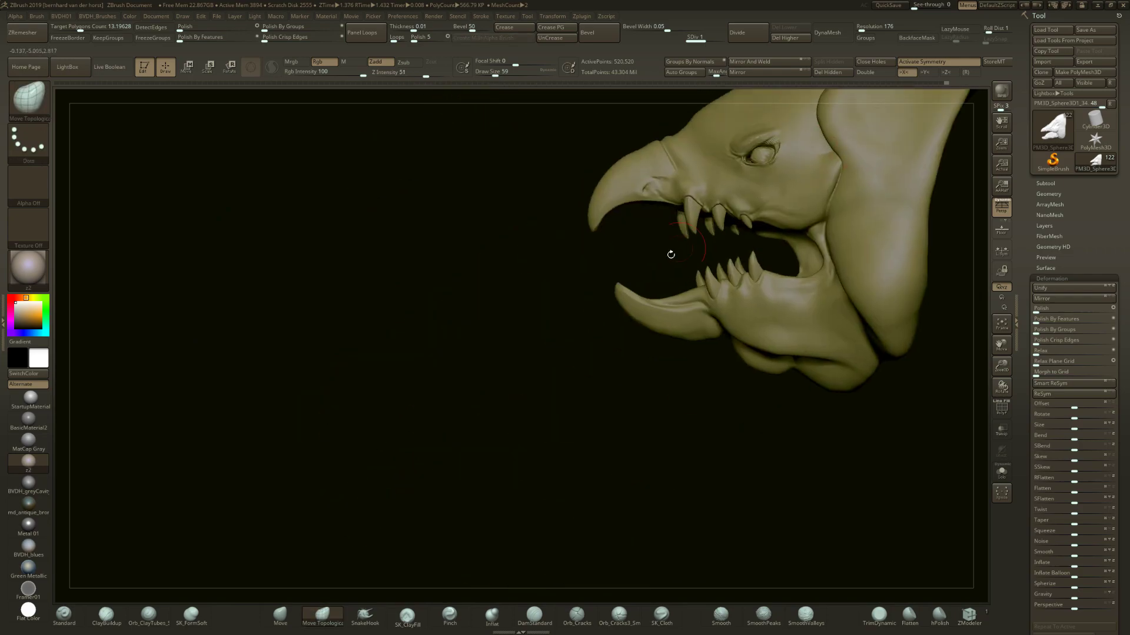
{"action": "left_click", "coordinate": [719, 212], "text": "alt"}
{"action": "mouse_move", "coordinate": [675, 245]}
{"action": "right_mouse_down", "text": "alt"}
{"action": "mouse_move", "coordinate": [684, 240]}
{"action": "mouse_move", "coordinate": [600, 265]}
{"action": "right_mouse_up", "text": "alt"}
Try shifting the upper teeth with the Move brush at draw size 245, and undo the stroke
{"action": "key", "text": "space"}
{"action": "left_click_drag", "start_coordinate": [602, 225], "coordinate": [610, 225]}
{"action": "key", "text": "b"}
{"action": "key", "text": "m"}
{"action": "key", "text": "v"}
{"action": "mouse_move", "coordinate": [469, 216]}
{"action": "left_mouse_down"}
{"action": "mouse_move", "coordinate": [504, 225]}
{"action": "mouse_move", "coordinate": [396, 230]}
{"action": "mouse_move", "coordinate": [594, 251]}
{"action": "left_mouse_up"}
{"action": "key", "text": "ctrl+z"}
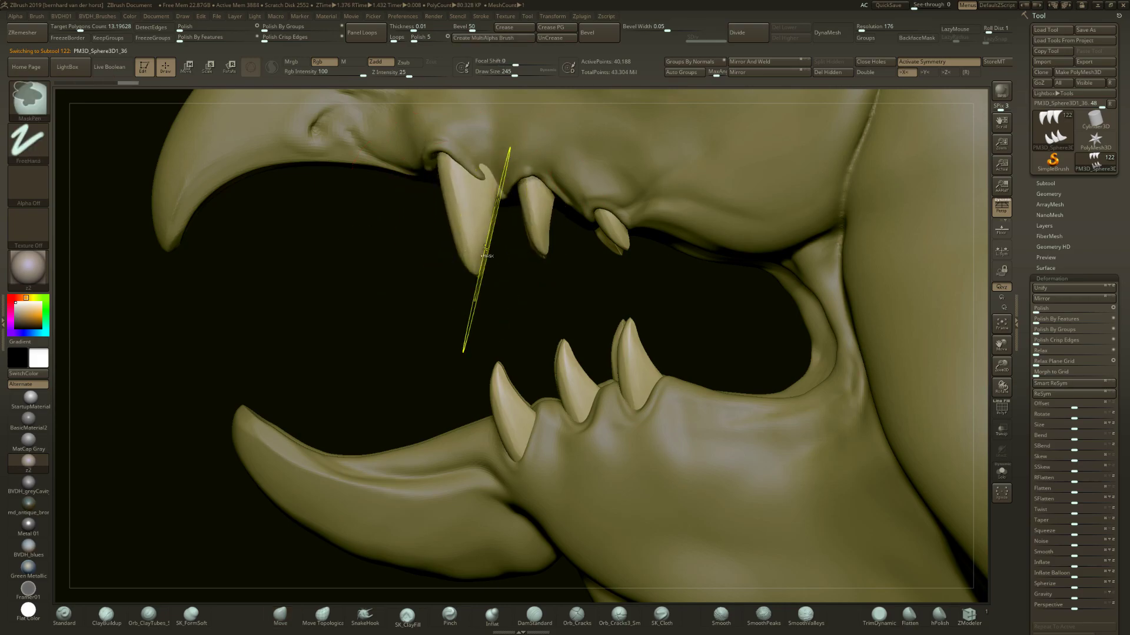
Reposition the front upper teeth individually with the Move Topological brush at draw size 299
{"action": "key", "text": "b"}
{"action": "key", "text": "m"}
{"action": "key", "text": "t"}
{"action": "key", "text": "space"}
{"action": "left_click_drag", "start_coordinate": [457, 231], "coordinate": [443, 222]}
{"action": "left_click_drag", "start_coordinate": [434, 179], "coordinate": [486, 208]}
{"action": "mouse_move", "coordinate": [546, 230]}
{"action": "left_mouse_down"}
{"action": "mouse_move", "coordinate": [572, 244]}
{"action": "mouse_move", "coordinate": [627, 240]}
{"action": "mouse_move", "coordinate": [562, 239]}
{"action": "left_mouse_up"}
{"action": "left_click_drag", "start_coordinate": [429, 216], "coordinate": [439, 217]}
Undo the Move Topological strokes on the upper teeth
{"action": "key", "text": "ctrl+z"}
{"action": "key", "text": "ctrl+z"}
{"action": "key", "text": "ctrl+z"}
{"action": "key", "text": "ctrl+z"}
{"action": "key", "text": "ctrl+z"}
{"action": "key", "text": "ctrl+z"}
{"action": "key", "text": "ctrl+z"}
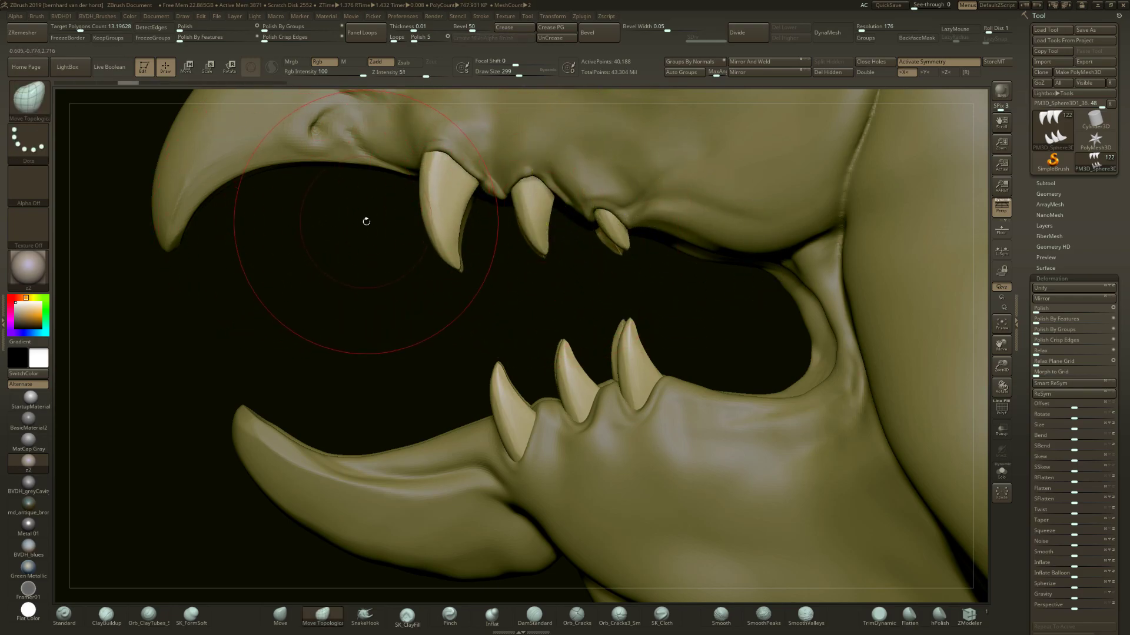
Change from the SK_Cloth brush to DamStandard and make the lower head the active subtool
{"action": "key", "text": "3"}
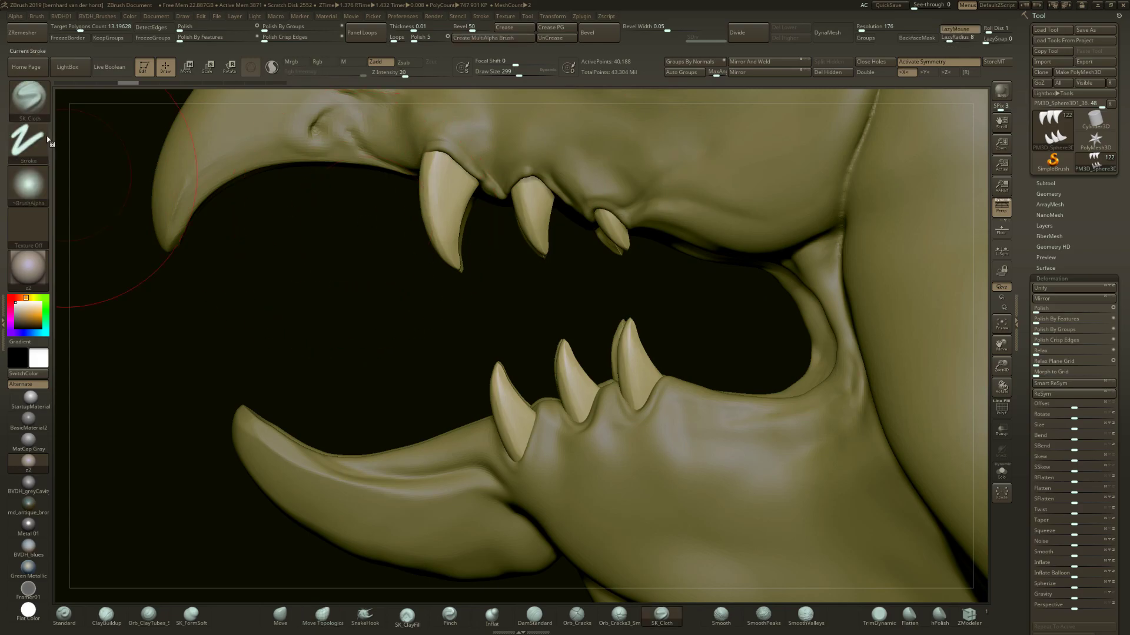
{"action": "key", "text": "2"}
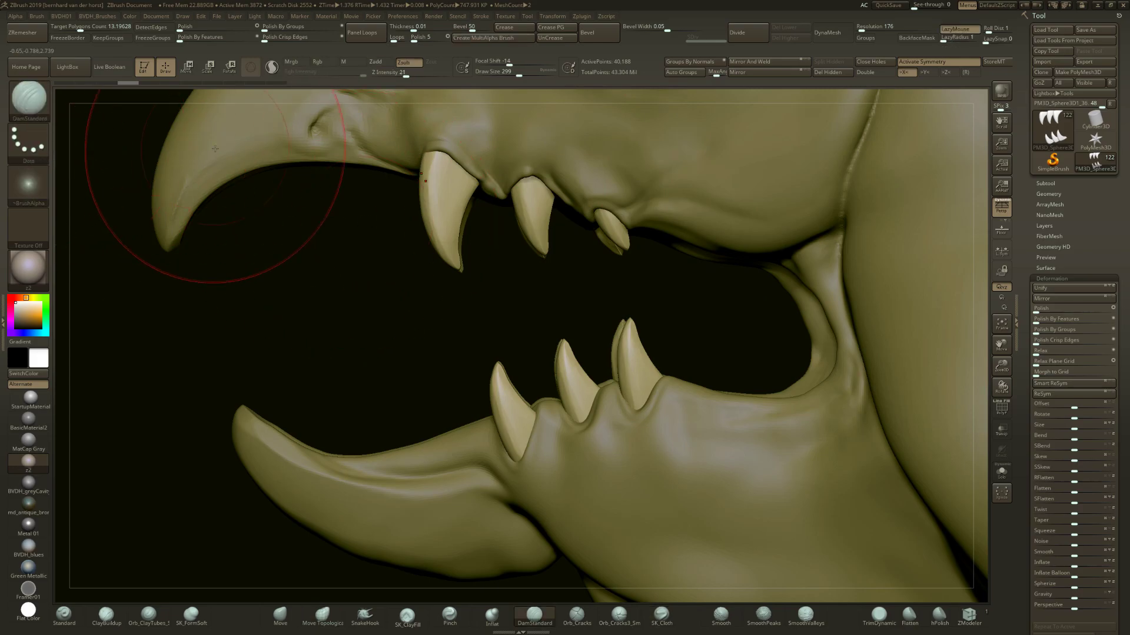
{"action": "right_click_drag", "start_coordinate": [703, 156], "coordinate": [545, 278], "text": "alt"}
{"action": "left_click", "coordinate": [561, 252], "text": "alt"}
Try a brush stroke across the lower head's face and undo it
{"action": "left_click_drag", "start_coordinate": [447, 236], "coordinate": [676, 251]}
{"action": "right_click_drag", "start_coordinate": [794, 240], "coordinate": [793, 241], "text": "ctrl"}
{"action": "key", "text": "ctrl+z"}
Sculpt cloth-like folds across the lower head's cheek with the SK_Cloth brush at draw size 46
{"action": "key", "text": "3"}
{"action": "key", "text": "s"}
{"action": "left_click_drag", "start_coordinate": [709, 234], "coordinate": [592, 250]}
{"action": "key", "text": "ctrl+z"}
{"action": "key", "text": "space"}
{"action": "left_click_drag", "start_coordinate": [713, 237], "coordinate": [699, 238]}
{"action": "left_click_drag", "start_coordinate": [766, 217], "coordinate": [601, 239]}
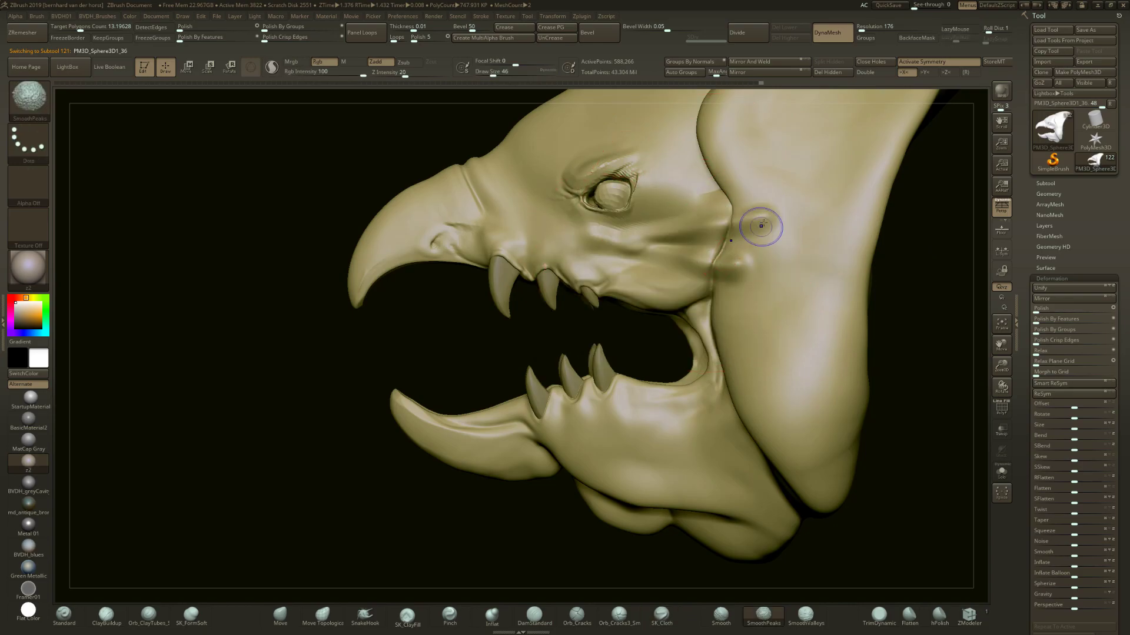
Try a SmoothPeaks stroke across the lower head's cheek and undo it
{"action": "mouse_move", "coordinate": [782, 209]}
{"action": "left_mouse_down"}
{"action": "mouse_move", "coordinate": [658, 255]}
{"action": "mouse_move", "coordinate": [599, 250]}
{"action": "left_mouse_up"}
{"action": "key", "text": "ctrl+z"}
{"action": "key", "text": "ctrl+z"}
Try cloth folds behind the lower head's eye at draw size 44 and undo them
{"action": "key", "text": "space"}
{"action": "right_click_drag", "start_coordinate": [578, 243], "coordinate": [579, 254], "text": "ctrl"}
{"action": "key", "text": "space"}
{"action": "left_click_drag", "start_coordinate": [580, 251], "coordinate": [588, 251]}
{"action": "mouse_move", "coordinate": [610, 250]}
{"action": "left_mouse_down"}
{"action": "mouse_move", "coordinate": [547, 271]}
{"action": "mouse_move", "coordinate": [650, 306]}
{"action": "mouse_move", "coordinate": [564, 323]}
{"action": "mouse_move", "coordinate": [626, 250]}
{"action": "left_mouse_up"}
{"action": "right_click_drag", "start_coordinate": [633, 255], "coordinate": [638, 203], "text": "ctrl"}
{"action": "right_click_drag", "start_coordinate": [652, 282], "coordinate": [682, 335], "text": "ctrl"}
{"action": "key", "text": "ctrl+z"}
{"action": "key", "text": "ctrl+z"}
{"action": "key", "text": "ctrl+z"}
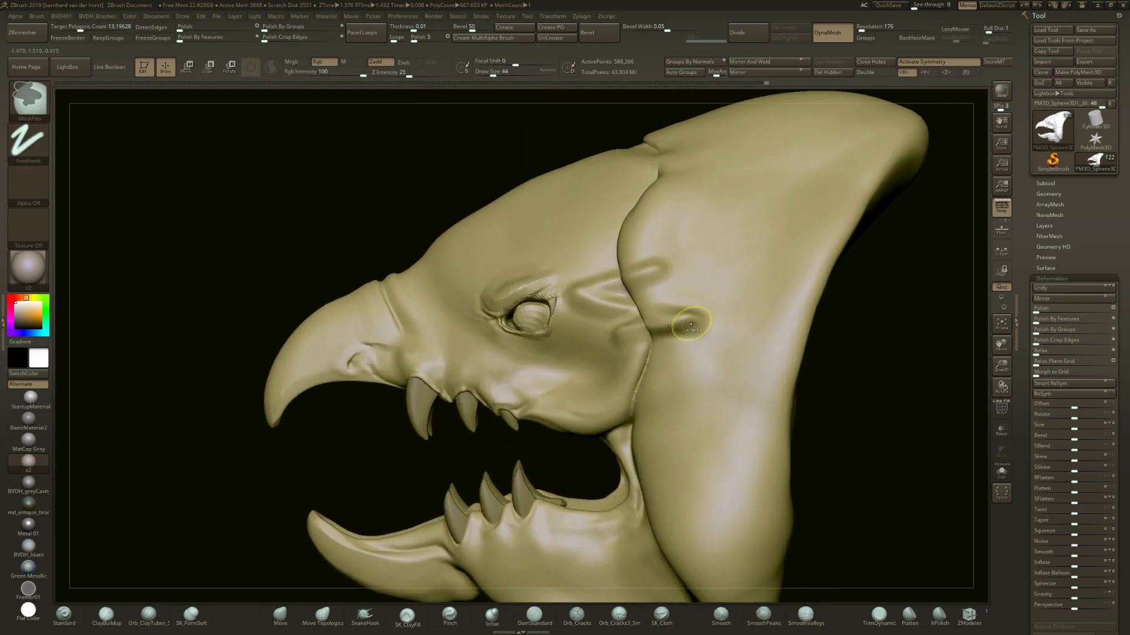
Select the hPolish brush and change over to the TrimDynamic brush
{"action": "key", "text": "b"}
{"action": "key", "text": "h"}
{"action": "key", "text": "p"}
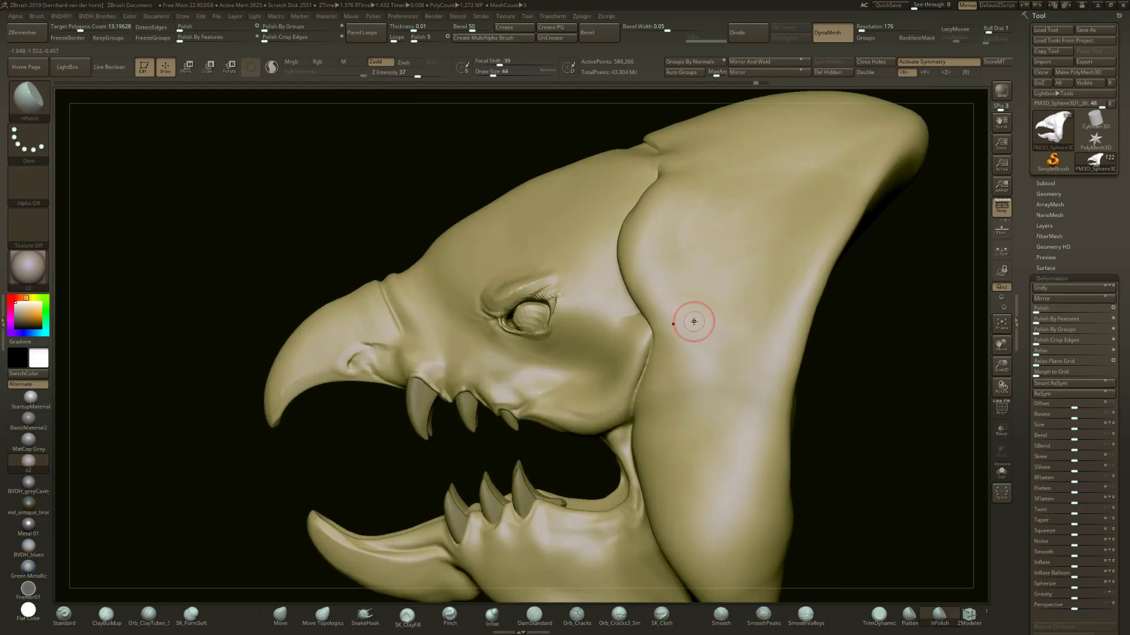
{"action": "key", "text": "b"}
{"action": "key", "text": "t"}
{"action": "key", "text": "d"}
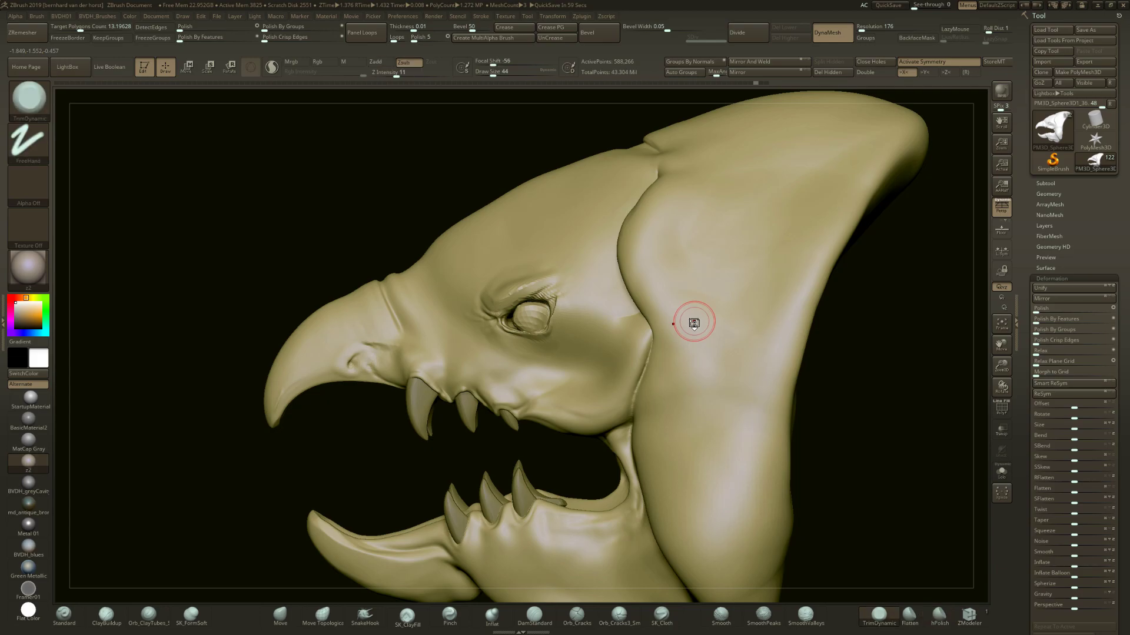
Flatten the front edge of the lower head's crest with the TrimDynamic brush at draw size 124
{"action": "key", "text": "space"}
{"action": "left_click_drag", "start_coordinate": [655, 262], "coordinate": [652, 215]}
{"action": "mouse_move", "coordinate": [653, 215]}
{"action": "left_mouse_down"}
{"action": "mouse_move", "coordinate": [647, 262]}
{"action": "mouse_move", "coordinate": [675, 209]}
{"action": "left_mouse_up"}
{"action": "right_click_drag", "start_coordinate": [676, 208], "coordinate": [611, 313]}
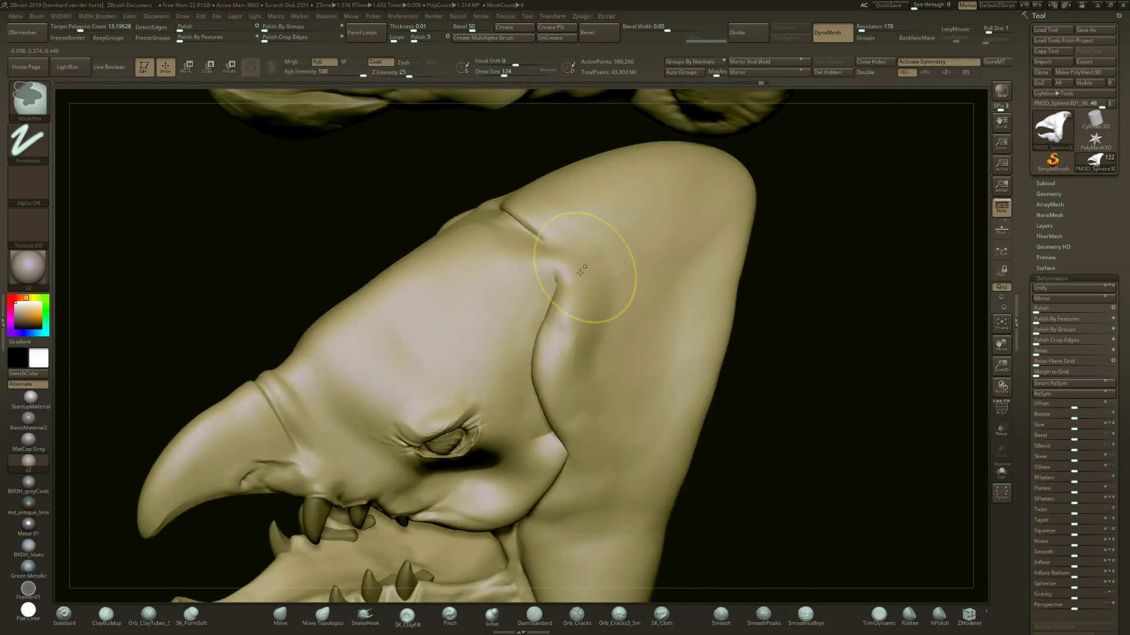
{"action": "mouse_move", "coordinate": [614, 306]}
{"action": "right_mouse_down", "text": "alt"}
{"action": "mouse_move", "coordinate": [620, 266]}
{"action": "mouse_move", "coordinate": [608, 304]}
{"action": "right_mouse_up", "text": "alt"}
{"action": "mouse_move", "coordinate": [567, 214]}
{"action": "left_mouse_down"}
{"action": "mouse_move", "coordinate": [551, 270]}
{"action": "mouse_move", "coordinate": [564, 409]}
{"action": "mouse_move", "coordinate": [549, 265]}
{"action": "left_mouse_up"}
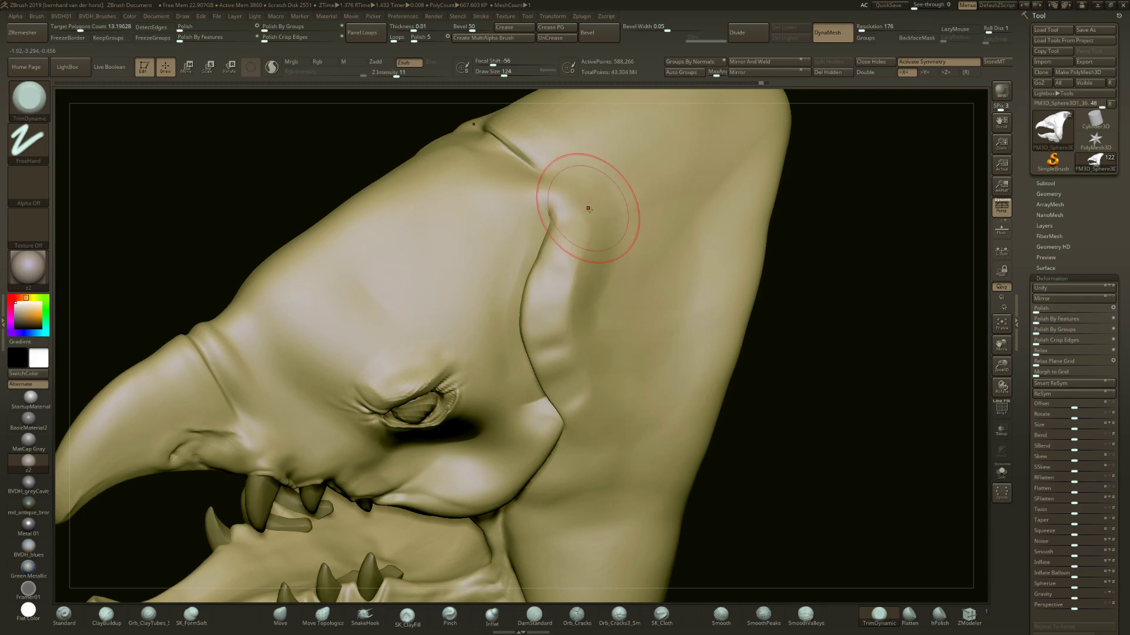
Polish the crest's front edge with the hPolish brush and enlarge the draw size to 158
{"action": "key", "text": "b"}
{"action": "key", "text": "h"}
{"action": "key", "text": "p"}
{"action": "mouse_move", "coordinate": [549, 281]}
{"action": "left_mouse_down"}
{"action": "mouse_move", "coordinate": [541, 330]}
{"action": "mouse_move", "coordinate": [582, 410]}
{"action": "left_mouse_up"}
{"action": "left_click_drag", "start_coordinate": [570, 253], "coordinate": [567, 221]}
{"action": "key", "text": "space"}
{"action": "left_click_drag", "start_coordinate": [570, 230], "coordinate": [573, 230]}
{"action": "left_click_drag", "start_coordinate": [594, 192], "coordinate": [576, 286]}
{"action": "mouse_move", "coordinate": [575, 290]}
{"action": "right_mouse_down"}
{"action": "mouse_move", "coordinate": [575, 257]}
{"action": "mouse_move", "coordinate": [638, 322]}
{"action": "mouse_move", "coordinate": [585, 290]}
{"action": "mouse_move", "coordinate": [525, 300]}
{"action": "right_mouse_up"}
Try the TrimAdaptive brush on the lower head's crest and undo the strokes
{"action": "key", "text": "b"}
{"action": "key", "text": "t"}
{"action": "key", "text": "a"}
{"action": "left_click_drag", "start_coordinate": [590, 320], "coordinate": [594, 317]}
{"action": "mouse_move", "coordinate": [601, 321]}
{"action": "right_mouse_down"}
{"action": "mouse_move", "coordinate": [648, 330]}
{"action": "mouse_move", "coordinate": [617, 315]}
{"action": "right_mouse_up"}
{"action": "key", "text": "ctrl+z"}
{"action": "key", "text": "ctrl+z"}
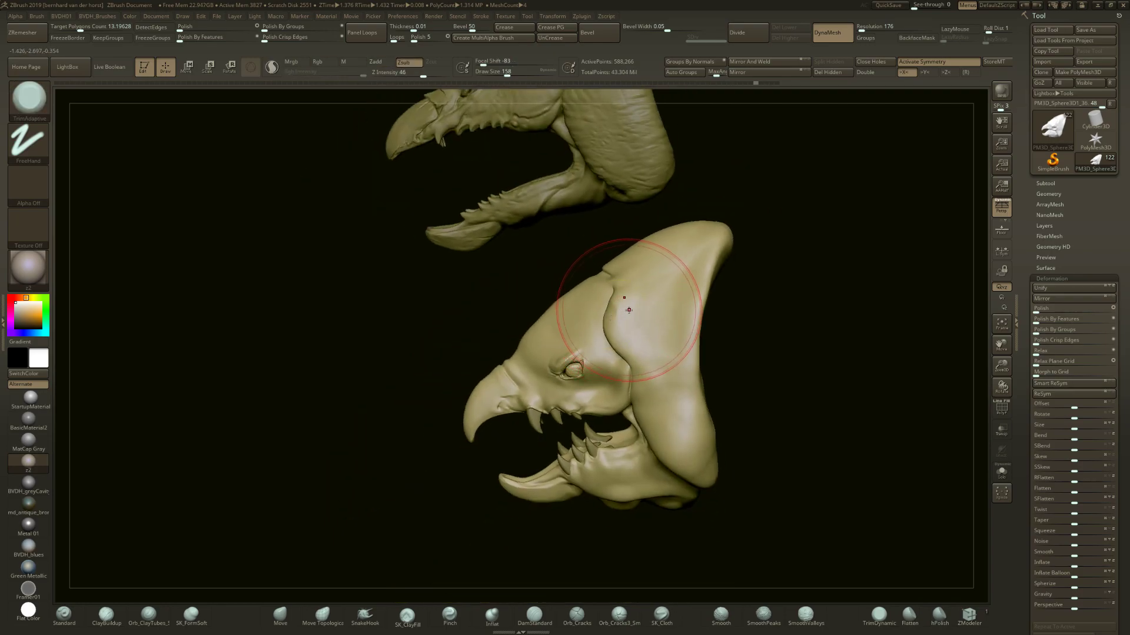
Switch from hPolish to TrimDynamic and flatten the side of the lower head's crest
{"action": "right_click_drag", "start_coordinate": [631, 309], "coordinate": [648, 328]}
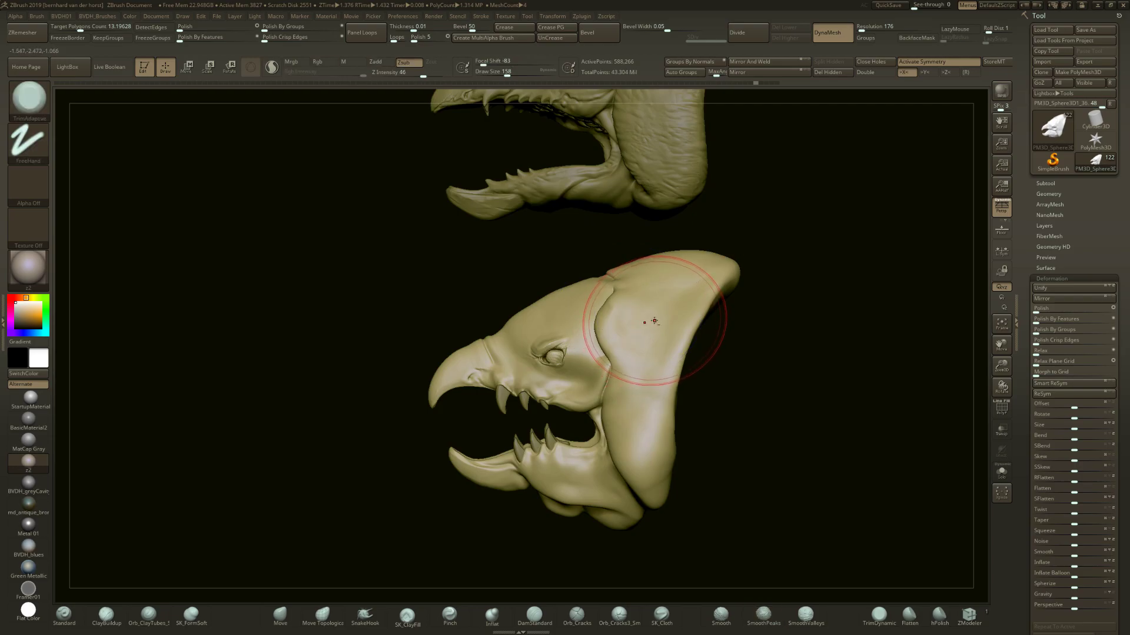
{"action": "key", "text": "b"}
{"action": "key", "text": "h"}
{"action": "key", "text": "p"}
{"action": "key", "text": "b"}
{"action": "key", "text": "t"}
{"action": "key", "text": "d"}
{"action": "mouse_move", "coordinate": [610, 307]}
{"action": "right_mouse_down", "text": "ctrl"}
{"action": "mouse_move", "coordinate": [641, 328]}
{"action": "mouse_move", "coordinate": [669, 325]}
{"action": "right_mouse_up", "text": "ctrl"}
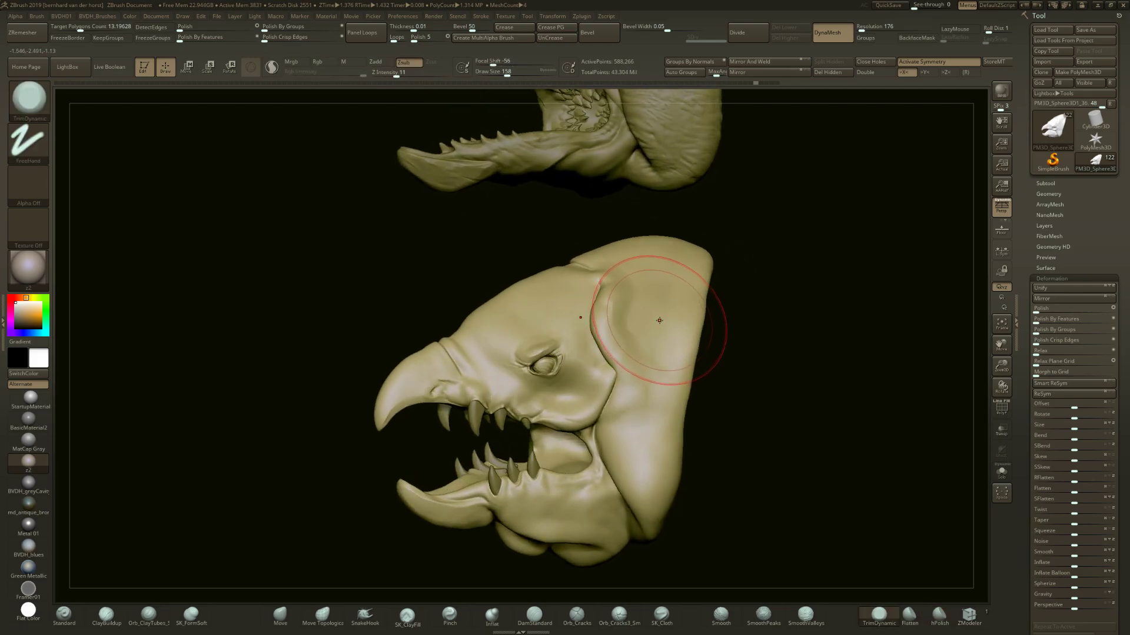
Choose the SK_ClayFill brush with draw size 101 and make the upper head the active subtool
{"action": "key", "text": "1"}
{"action": "right_click_drag", "start_coordinate": [625, 446], "coordinate": [671, 465], "text": "ctrl"}
{"action": "mouse_move", "coordinate": [654, 383]}
{"action": "right_mouse_down", "text": "ctrl"}
{"action": "mouse_move", "coordinate": [626, 340]}
{"action": "mouse_move", "coordinate": [569, 333]}
{"action": "right_mouse_up", "text": "ctrl"}
{"action": "key", "text": "space"}
{"action": "left_click_drag", "start_coordinate": [572, 331], "coordinate": [567, 326]}
{"action": "mouse_move", "coordinate": [576, 323]}
{"action": "right_mouse_down"}
{"action": "mouse_move", "coordinate": [571, 340]}
{"action": "mouse_move", "coordinate": [582, 329]}
{"action": "mouse_move", "coordinate": [580, 270]}
{"action": "mouse_move", "coordinate": [581, 287]}
{"action": "right_mouse_up"}
{"action": "right_click_drag", "start_coordinate": [530, 245], "coordinate": [566, 353], "text": "alt"}
{"action": "left_click", "coordinate": [541, 283], "text": "alt"}
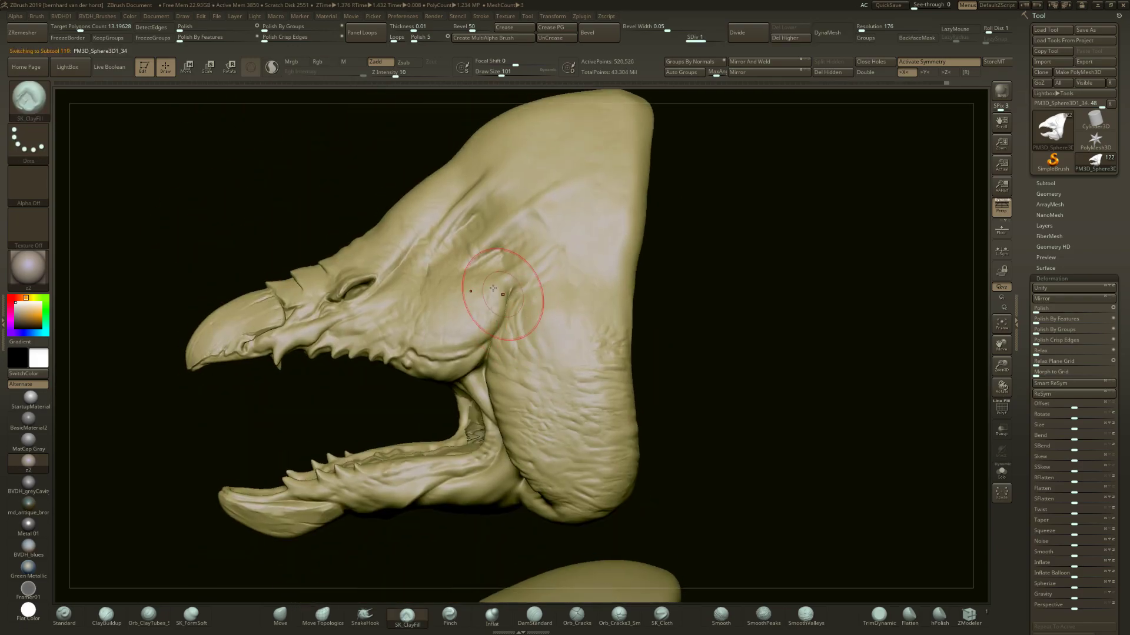
Fill the folds on the upper head's temple with the SK_ClayFill brush, reducing the draw size to 74
{"action": "right_click_drag", "start_coordinate": [493, 209], "coordinate": [444, 219]}
{"action": "right_click_drag", "start_coordinate": [510, 252], "coordinate": [519, 272]}
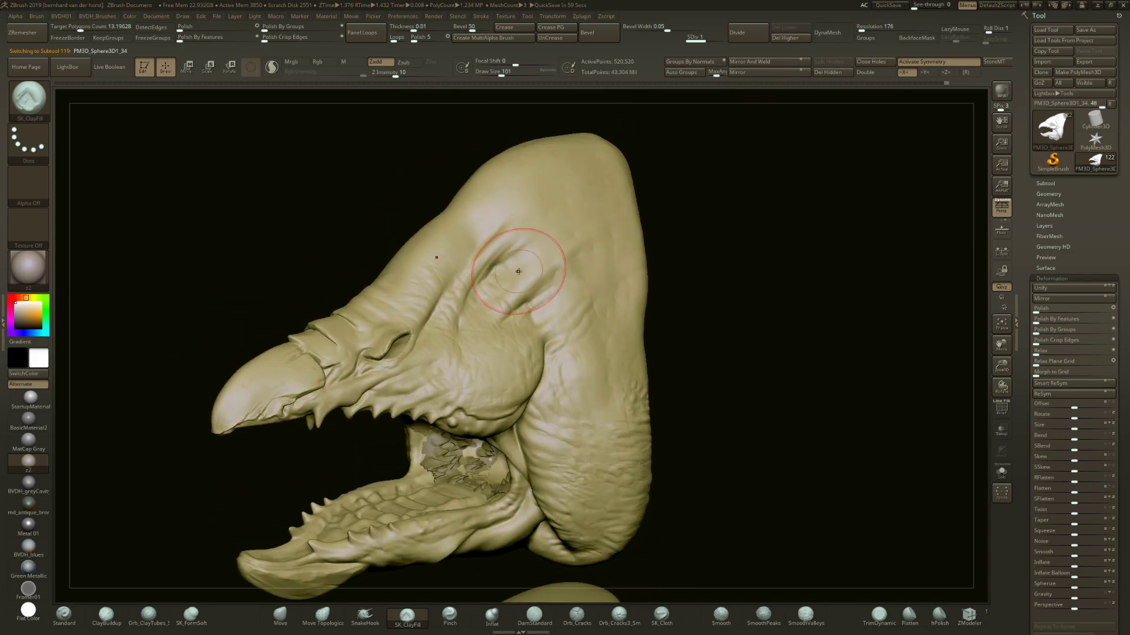
{"action": "right_click_drag", "start_coordinate": [511, 256], "coordinate": [523, 268]}
{"action": "key", "text": "space"}
{"action": "key", "text": "space"}
{"action": "left_click_drag", "start_coordinate": [524, 272], "coordinate": [511, 271]}
{"action": "right_click_drag", "start_coordinate": [500, 276], "coordinate": [494, 220]}
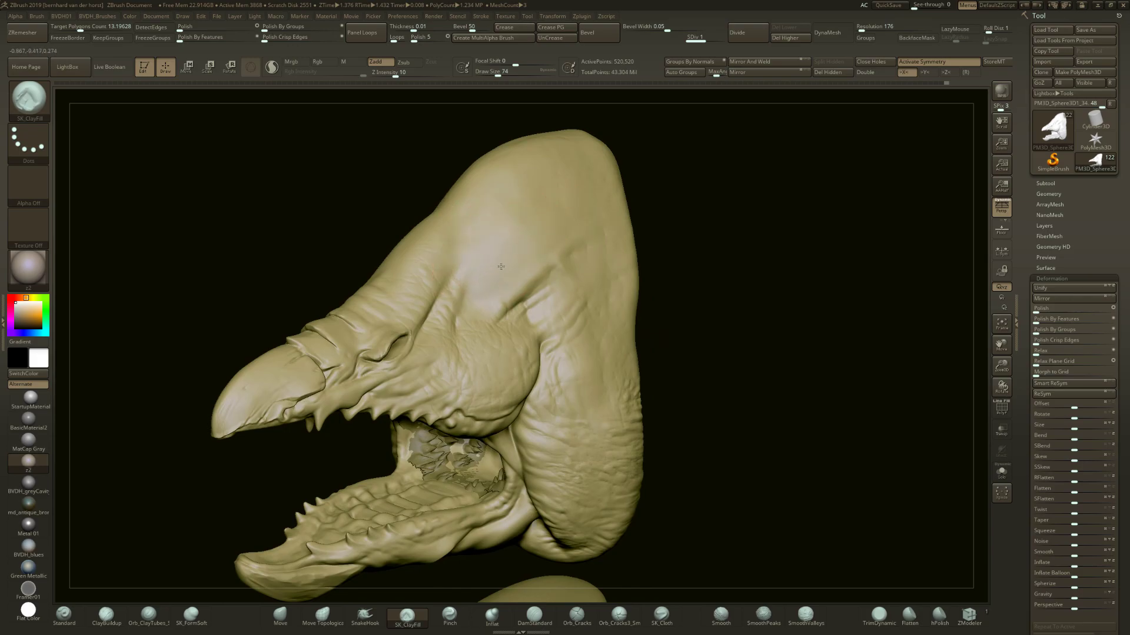
{"action": "mouse_move", "coordinate": [527, 245]}
{"action": "right_mouse_down", "text": "ctrl"}
{"action": "mouse_move", "coordinate": [471, 240]}
{"action": "mouse_move", "coordinate": [505, 260]}
{"action": "mouse_move", "coordinate": [544, 242]}
{"action": "mouse_move", "coordinate": [552, 230]}
{"action": "mouse_move", "coordinate": [509, 199]}
{"action": "right_mouse_up", "text": "ctrl"}
{"action": "right_click_drag", "start_coordinate": [525, 242], "coordinate": [483, 294]}
{"action": "right_click_drag", "start_coordinate": [700, 279], "coordinate": [522, 310], "text": "alt"}
Try smoothing the upper head's temple and undo the changes to its folds
{"action": "key", "text": "ctrl"}
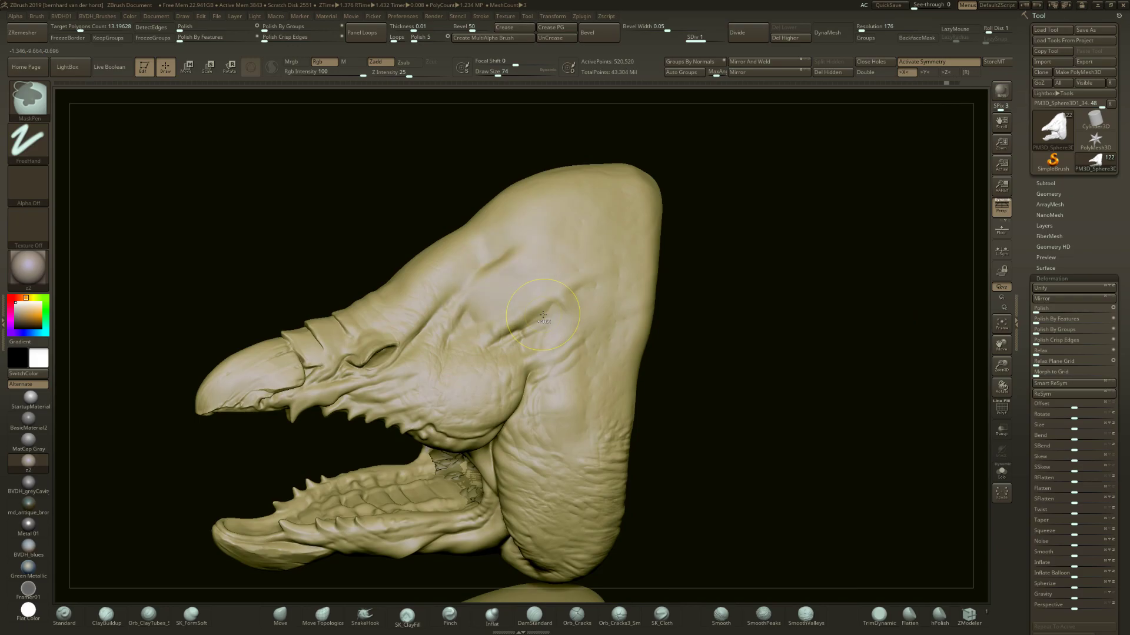
{"action": "key", "text": "shift"}
{"action": "left_click_drag", "start_coordinate": [511, 286], "coordinate": [522, 271], "text": "shift"}
{"action": "key", "text": "ctrl+z"}
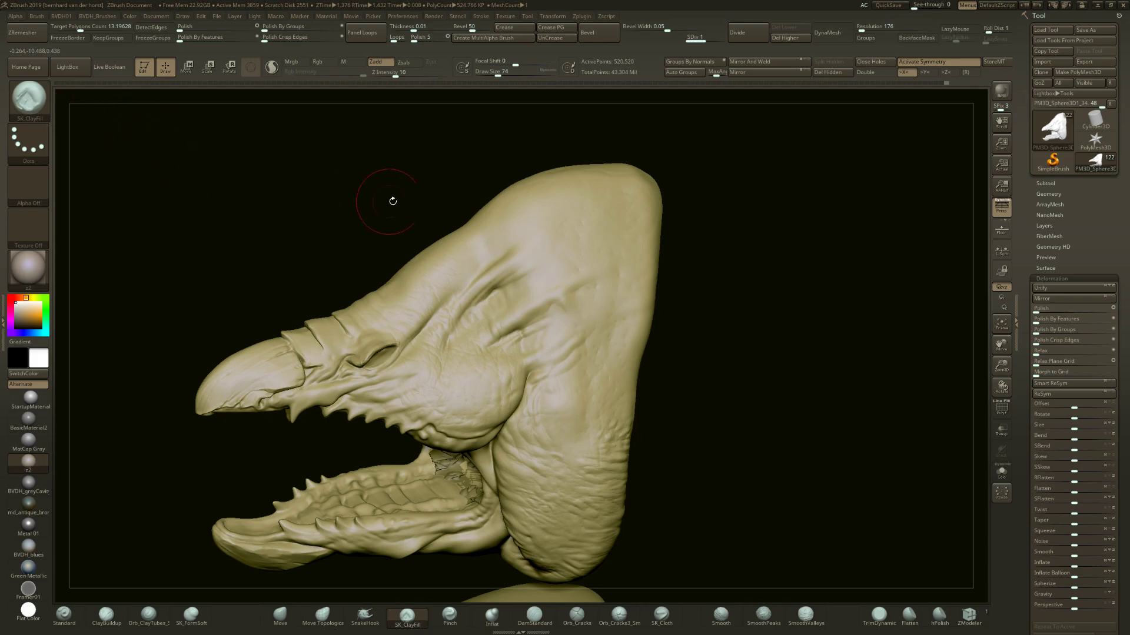
Try the Flatten brush on the upper head's temple and undo the strokes
{"action": "key", "text": "b"}
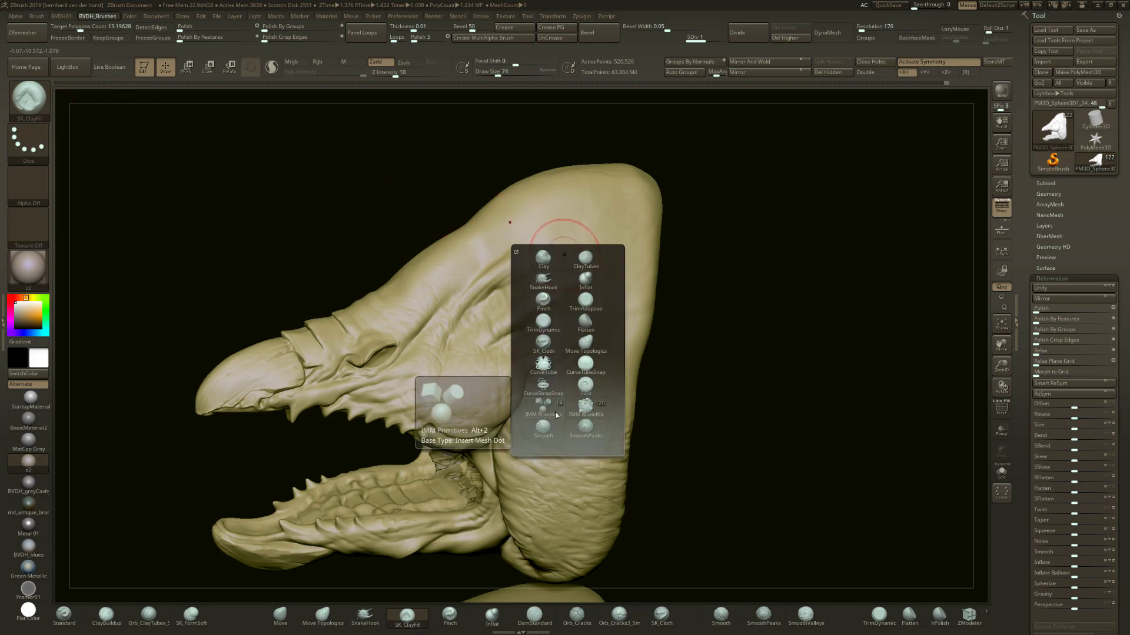
{"action": "left_click", "coordinate": [585, 322]}
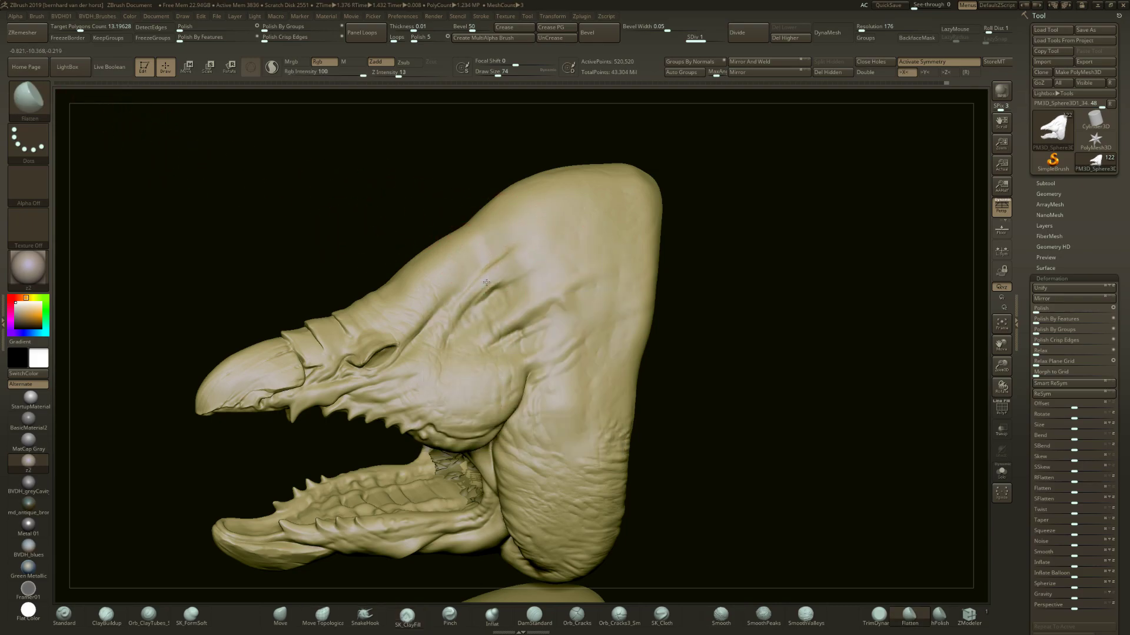
{"action": "left_click_drag", "start_coordinate": [525, 262], "coordinate": [544, 259]}
{"action": "left_click_drag", "start_coordinate": [553, 258], "coordinate": [572, 263]}
{"action": "key", "text": "ctrl+z"}
{"action": "key", "text": "ctrl+z"}
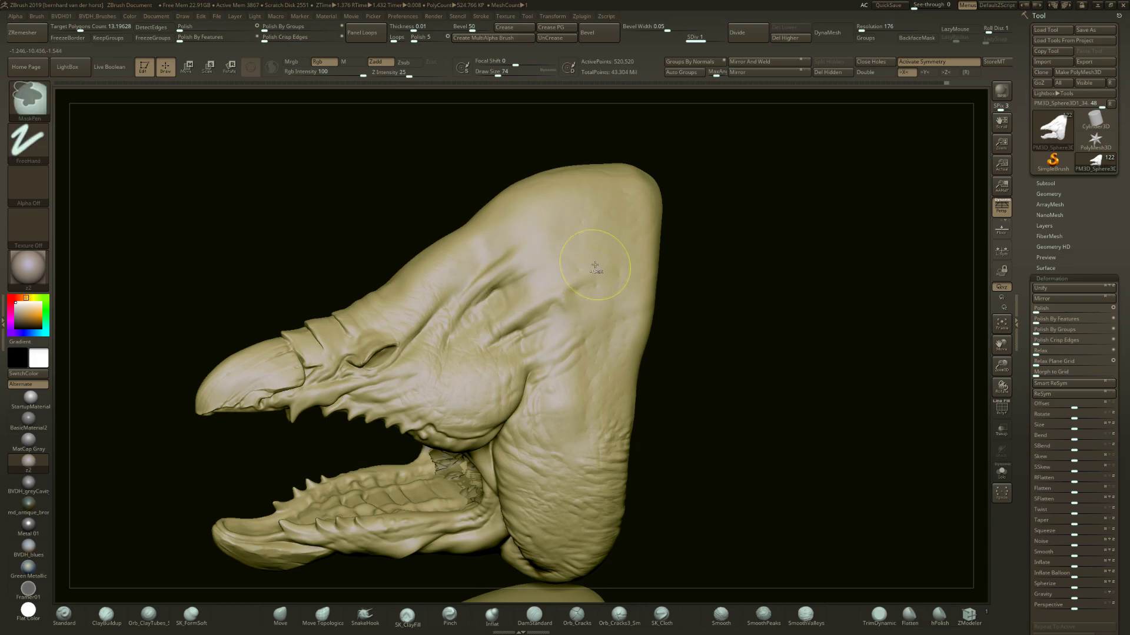
{"action": "key", "text": "ctrl+z"}
Fill the temple folds with the SK_ClayFill brush at draw size 116
{"action": "key", "text": "1"}
{"action": "key", "text": "space"}
{"action": "left_click", "coordinate": [555, 254]}
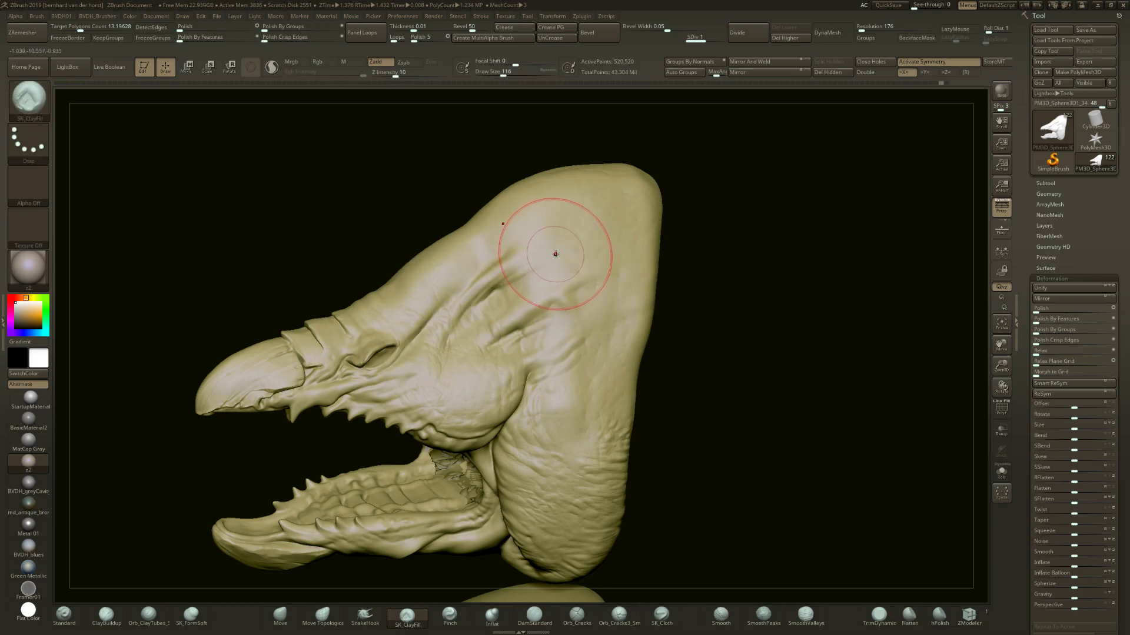
{"action": "mouse_move", "coordinate": [552, 259]}
{"action": "left_mouse_down"}
{"action": "mouse_move", "coordinate": [525, 263]}
{"action": "mouse_move", "coordinate": [525, 233]}
{"action": "left_mouse_up"}
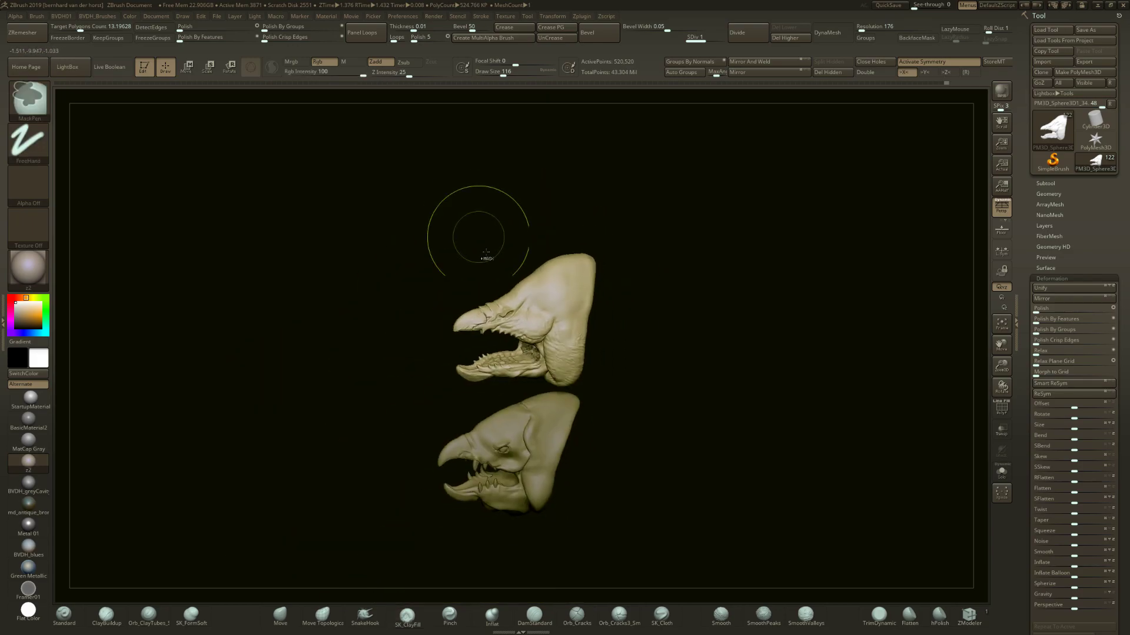
{"action": "right_click_drag", "start_coordinate": [486, 252], "coordinate": [606, 330], "text": "ctrl"}
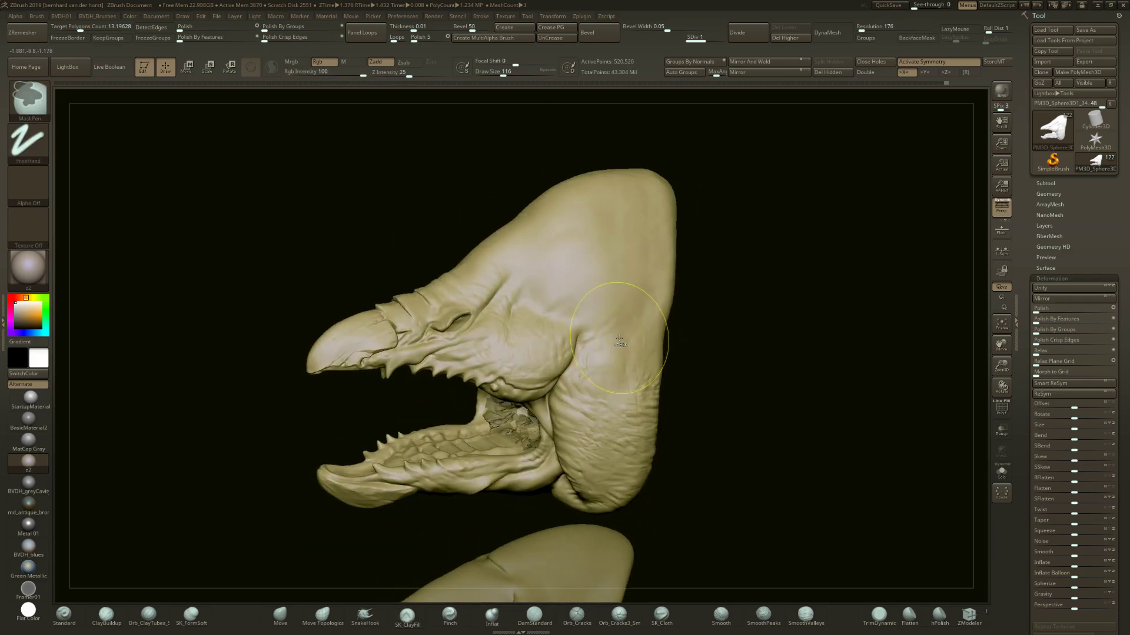
Undo the SK_ClayFill strokes on the upper head's temple
{"action": "key", "text": "ctrl+z"}
{"action": "key", "text": "ctrl+z"}
{"action": "key", "text": "ctrl+z"}
{"action": "key", "text": "ctrl+z"}
{"action": "key", "text": "ctrl+z"}
{"action": "key", "text": "ctrl+z"}
{"action": "key", "text": "ctrl+z"}
{"action": "key", "text": "ctrl+z"}
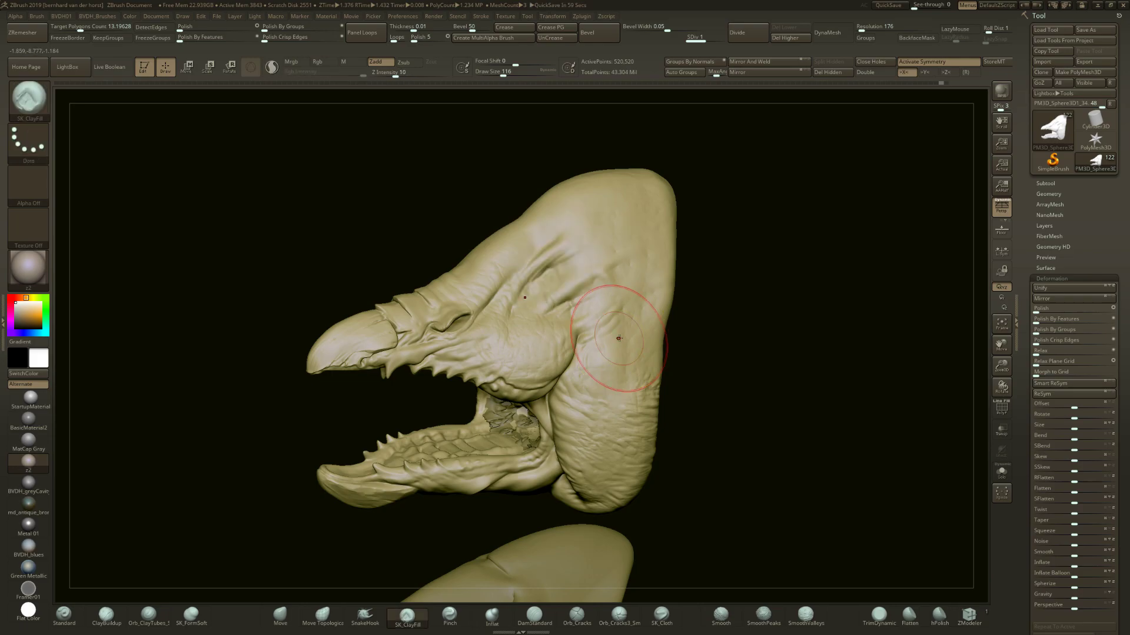
Turn Edit mode off and back on for the upper head
{"action": "key", "text": "t"}
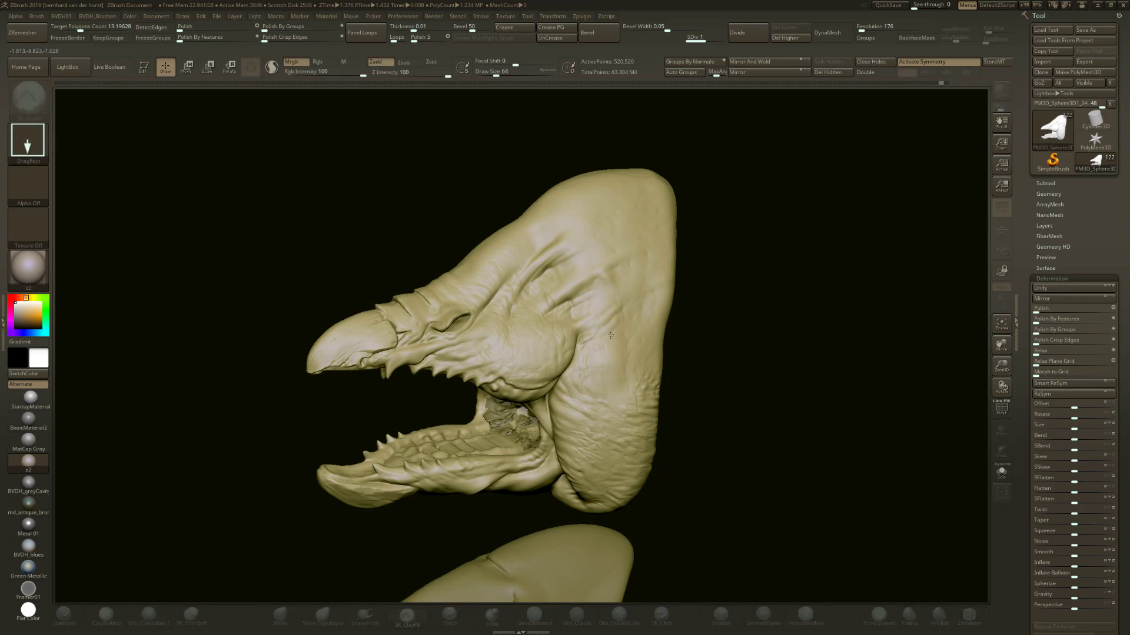
{"action": "left_click", "coordinate": [144, 67]}
{"action": "mouse_move", "coordinate": [671, 280]}
{"action": "left_mouse_down"}
{"action": "mouse_move", "coordinate": [617, 265]}
{"action": "mouse_move", "coordinate": [622, 298]}
{"action": "left_mouse_up"}
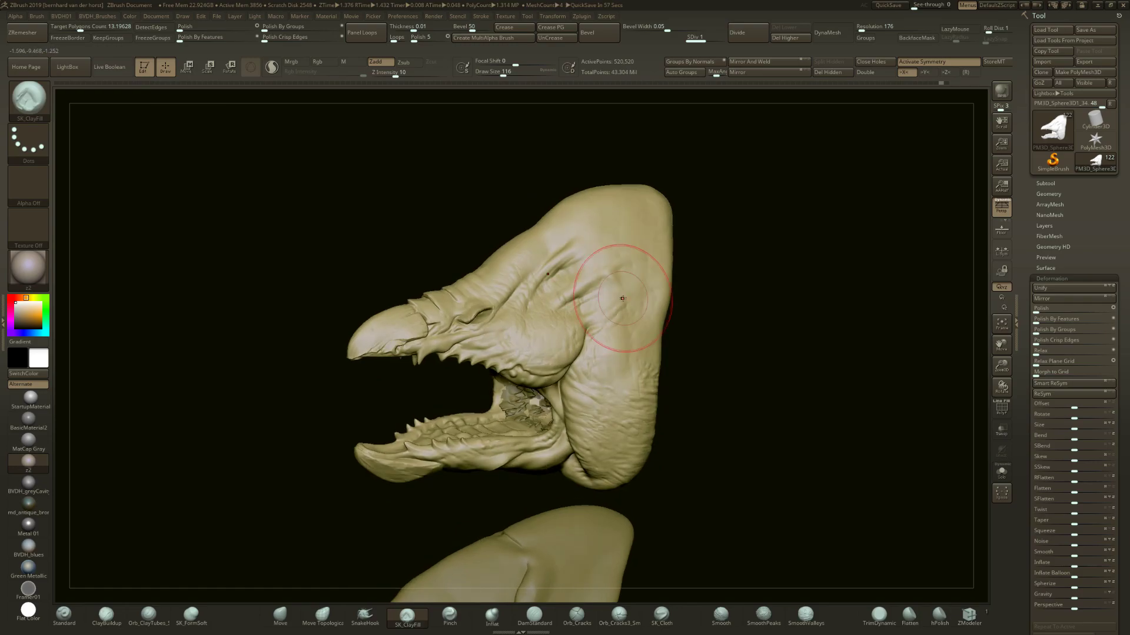
Try smoothing the upper head's neck wrinkles with the Smooth brush at draw size 80 and undo it
{"action": "right_click_drag", "start_coordinate": [596, 351], "coordinate": [560, 306], "text": "alt"}
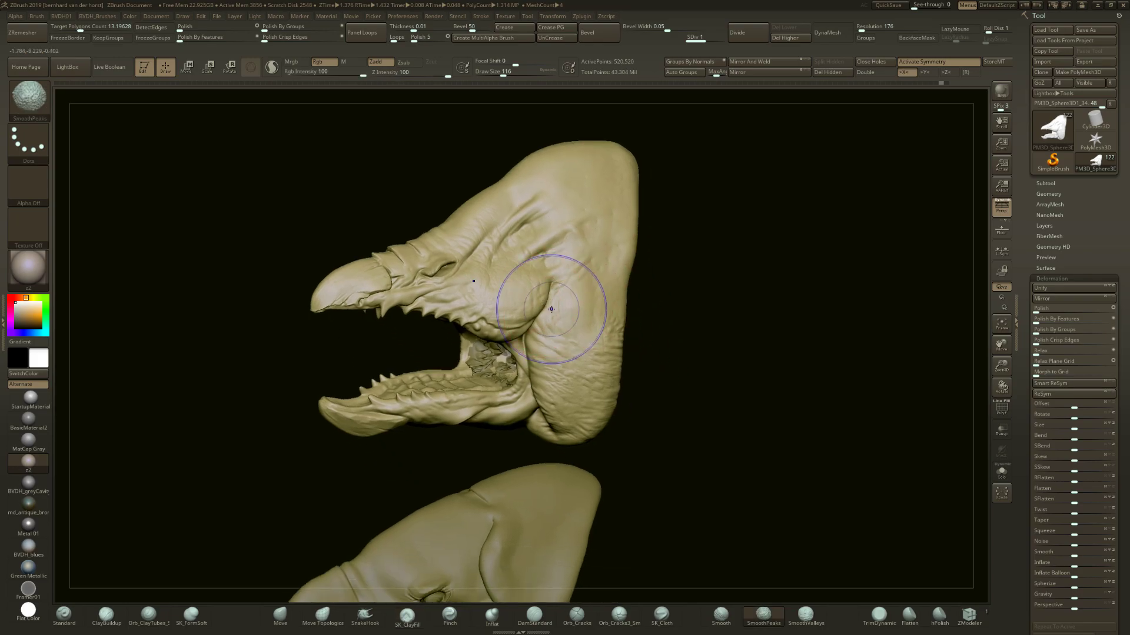
{"action": "key", "text": "shift"}
{"action": "key", "text": "shift"}
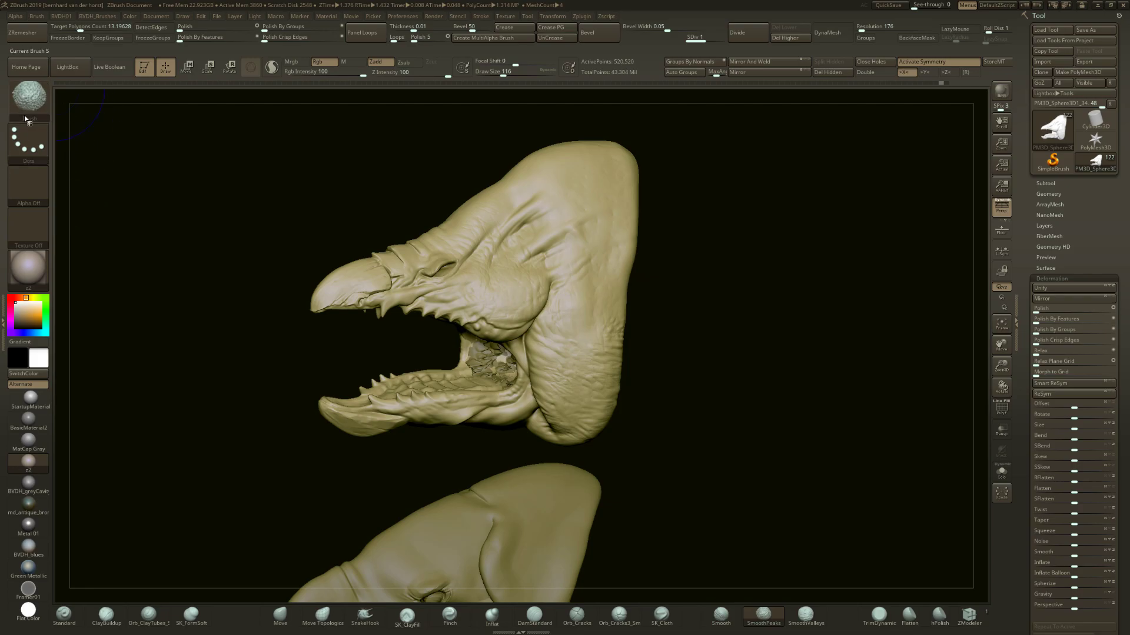
{"action": "right_click_drag", "start_coordinate": [568, 298], "coordinate": [535, 267], "text": "alt"}
{"action": "mouse_move", "coordinate": [567, 358]}
{"action": "right_mouse_down", "text": "alt"}
{"action": "mouse_move", "coordinate": [553, 338]}
{"action": "mouse_move", "coordinate": [530, 370]}
{"action": "right_mouse_up", "text": "alt"}
{"action": "key", "text": "space"}
{"action": "left_click_drag", "start_coordinate": [551, 338], "coordinate": [547, 338]}
{"action": "mouse_move", "coordinate": [544, 335]}
{"action": "right_mouse_down"}
{"action": "mouse_move", "coordinate": [575, 314]}
{"action": "mouse_move", "coordinate": [559, 323]}
{"action": "right_mouse_up"}
{"action": "key", "text": "shift"}
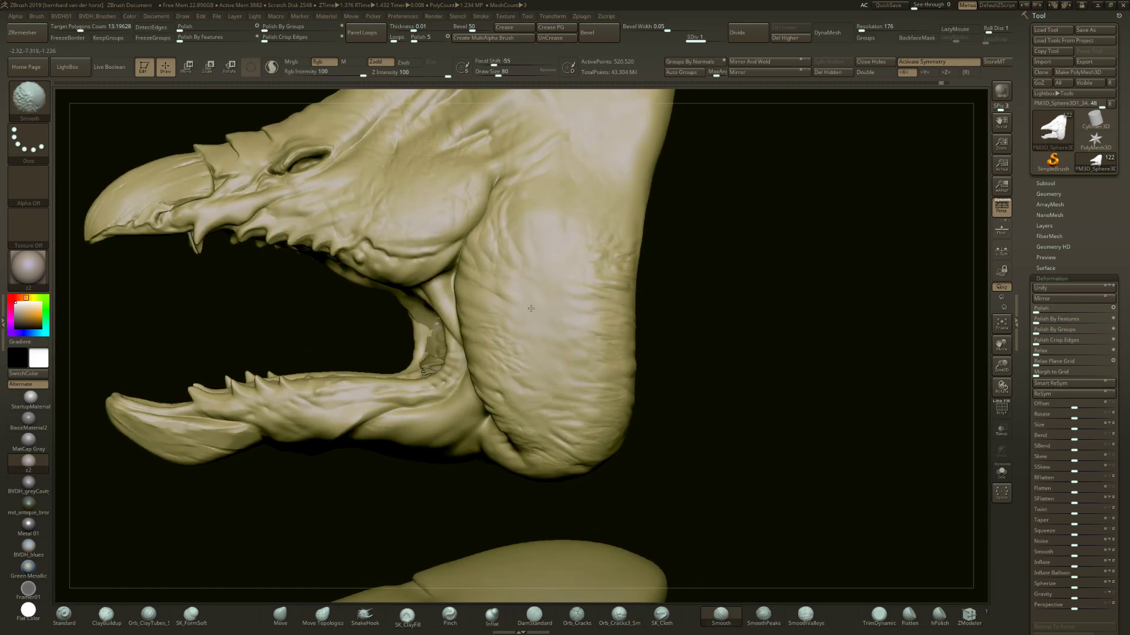
{"action": "left_click_drag", "start_coordinate": [543, 329], "coordinate": [556, 320], "text": "shift"}
{"action": "key", "text": "ctrl+z"}
Soften the wrinkles in the middle of the neck with SmoothPeaks, setting the draw size to 62
{"action": "right_click_drag", "start_coordinate": [574, 317], "coordinate": [596, 323]}
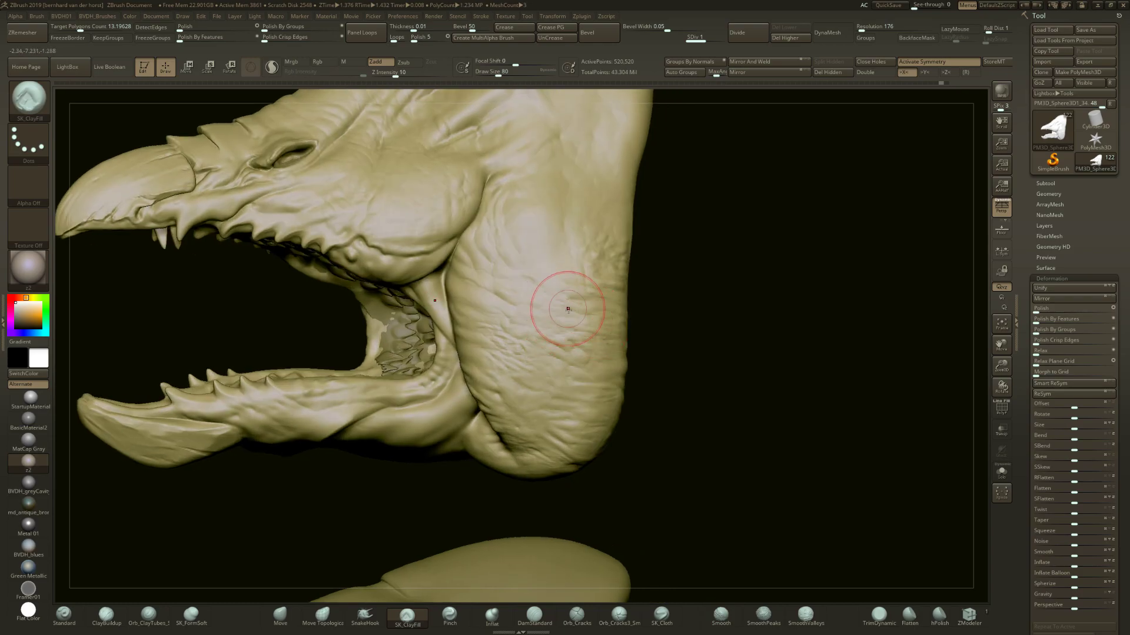
{"action": "key", "text": "shift"}
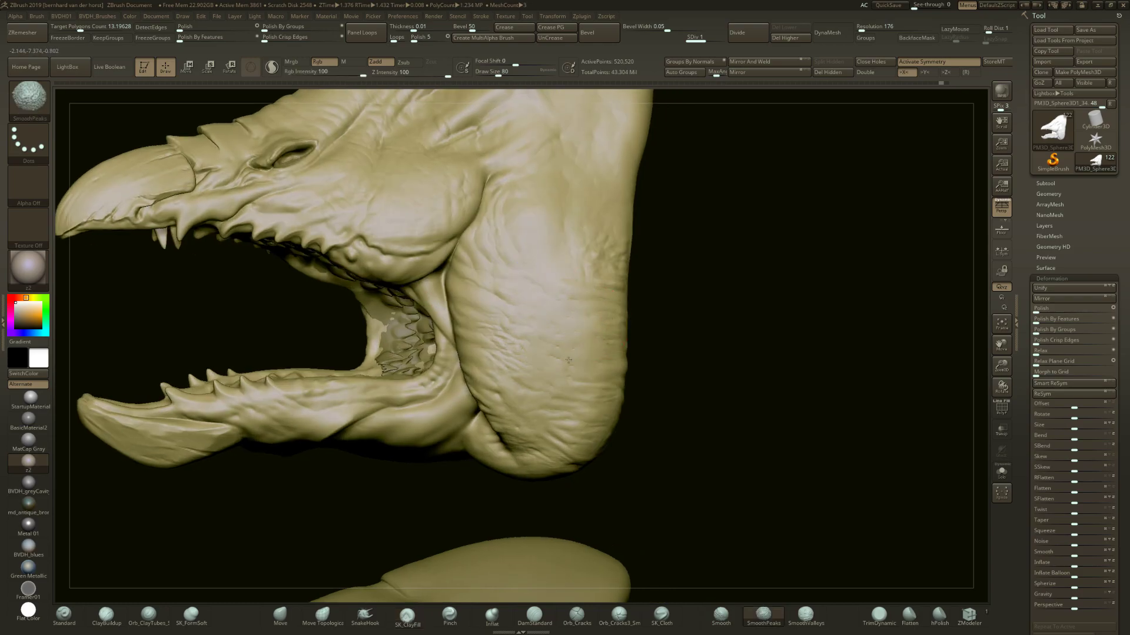
{"action": "left_click_drag", "start_coordinate": [496, 300], "coordinate": [511, 309], "text": "shift"}
{"action": "mouse_move", "coordinate": [517, 316]}
{"action": "right_mouse_down"}
{"action": "mouse_move", "coordinate": [547, 323]}
{"action": "mouse_move", "coordinate": [566, 348]}
{"action": "right_mouse_up"}
{"action": "key", "text": "space"}
{"action": "key", "text": "shift"}
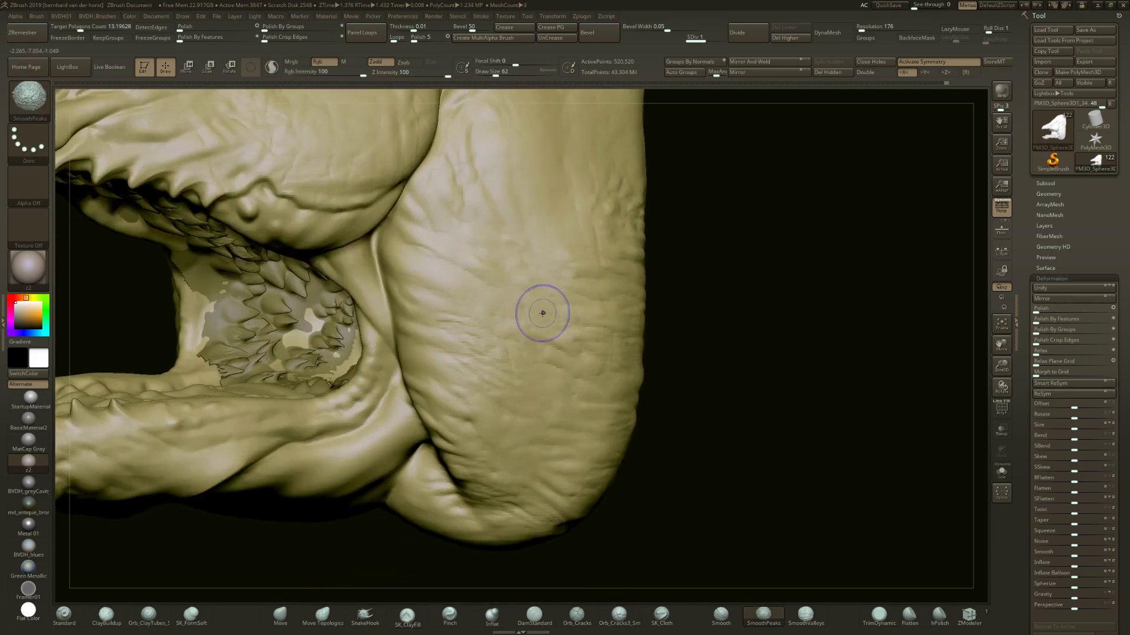
{"action": "left_click_drag", "start_coordinate": [587, 319], "coordinate": [597, 332], "text": "shift"}
Smooth further wrinkles below the cheek and along the back of the neck with SmoothPeaks
{"action": "mouse_move", "coordinate": [612, 345]}
{"action": "right_mouse_down", "text": "ctrl"}
{"action": "mouse_move", "coordinate": [606, 282]}
{"action": "mouse_move", "coordinate": [612, 328]}
{"action": "right_mouse_up", "text": "ctrl"}
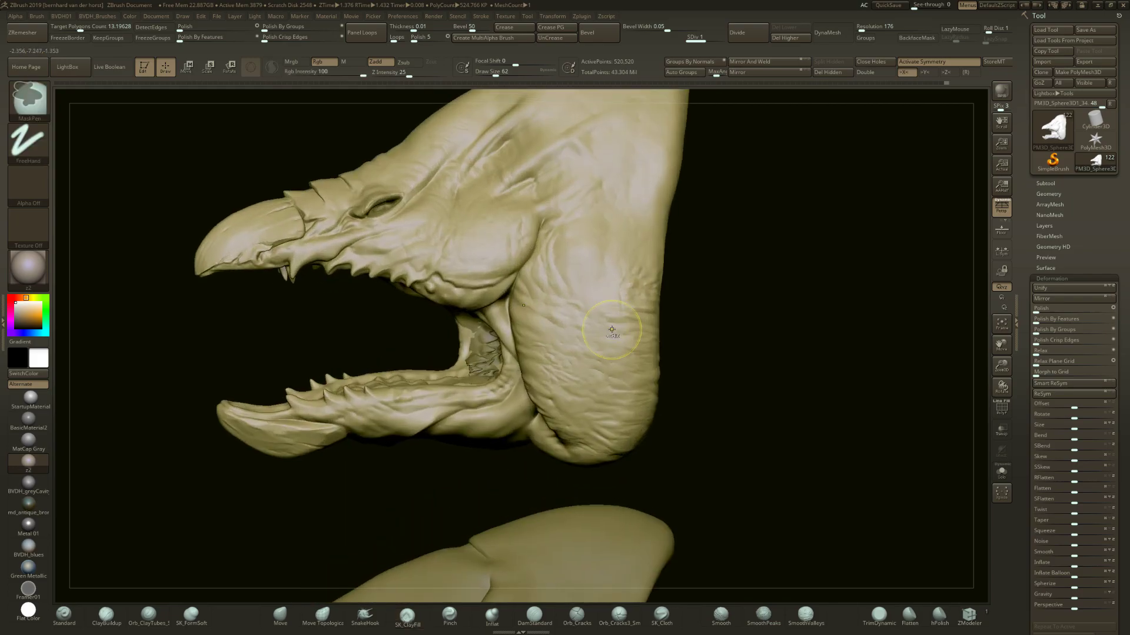
{"action": "key", "text": "shift"}
{"action": "left_click_drag", "start_coordinate": [549, 296], "coordinate": [541, 298], "text": "shift"}
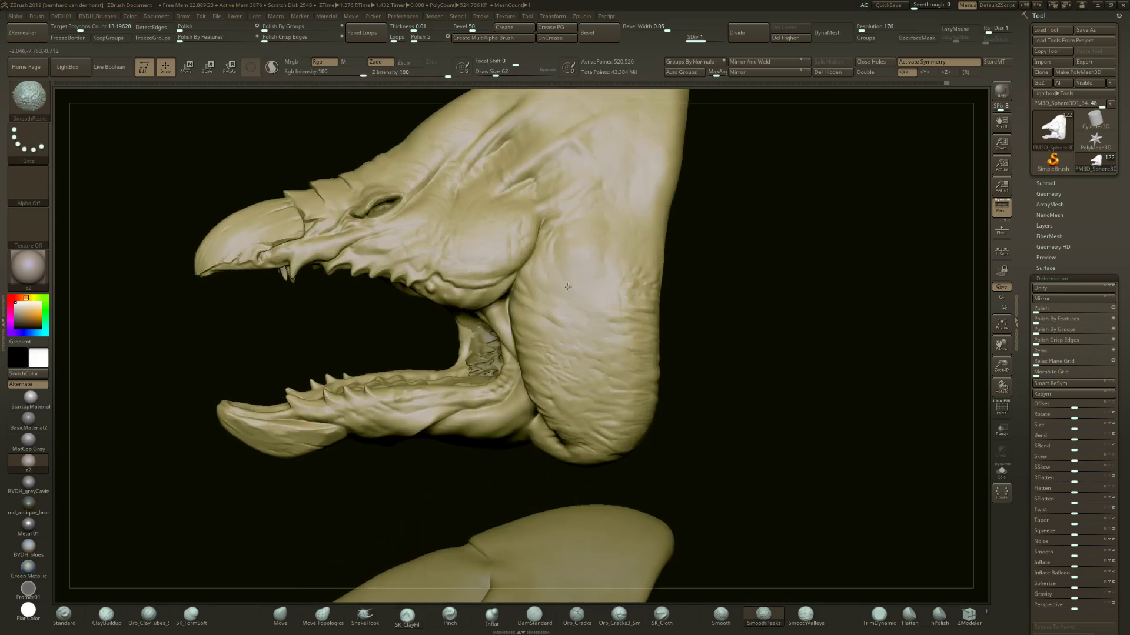
{"action": "mouse_move", "coordinate": [608, 299]}
{"action": "right_mouse_down", "text": "ctrl"}
{"action": "mouse_move", "coordinate": [625, 357]}
{"action": "mouse_move", "coordinate": [614, 330]}
{"action": "right_mouse_up", "text": "ctrl"}
{"action": "left_click_drag", "start_coordinate": [612, 311], "coordinate": [626, 340], "text": "shift"}
{"action": "right_click_drag", "start_coordinate": [618, 343], "coordinate": [646, 365], "text": "ctrl"}
{"action": "left_click_drag", "start_coordinate": [669, 346], "coordinate": [662, 347], "text": "shift"}
{"action": "mouse_move", "coordinate": [677, 378]}
{"action": "right_mouse_down", "text": "alt"}
{"action": "mouse_move", "coordinate": [587, 350]}
{"action": "mouse_move", "coordinate": [652, 340]}
{"action": "right_mouse_up", "text": "alt"}
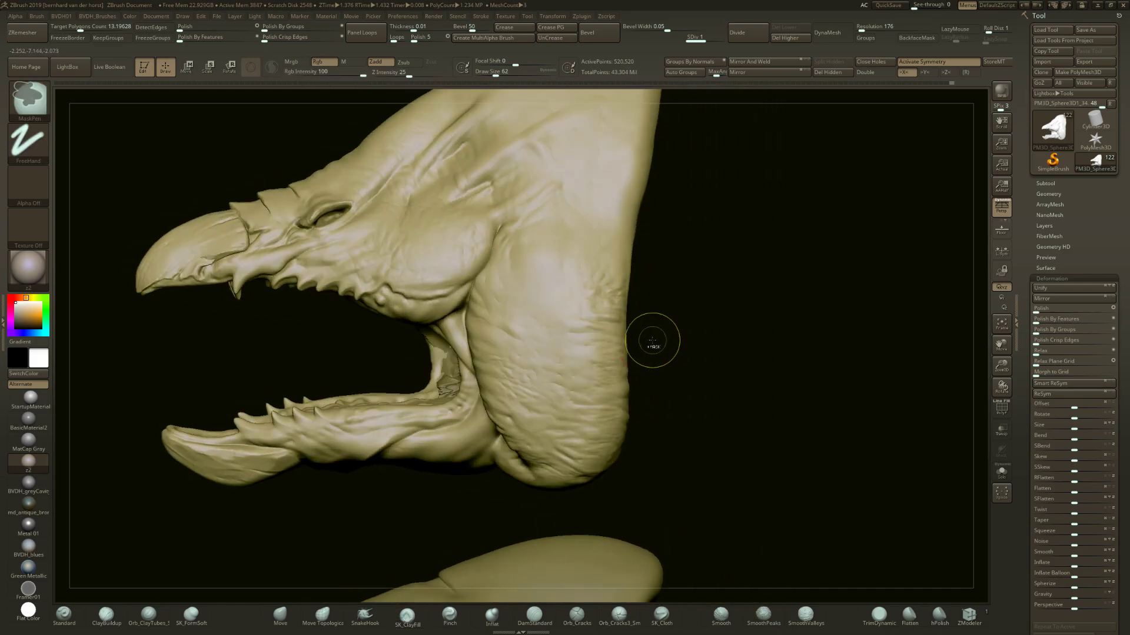
Pinch the crease where the cheek meets the neck with the Pinch brush at draw size 116
{"action": "key", "text": "b"}
{"action": "key", "text": "p"}
{"action": "key", "text": "i"}
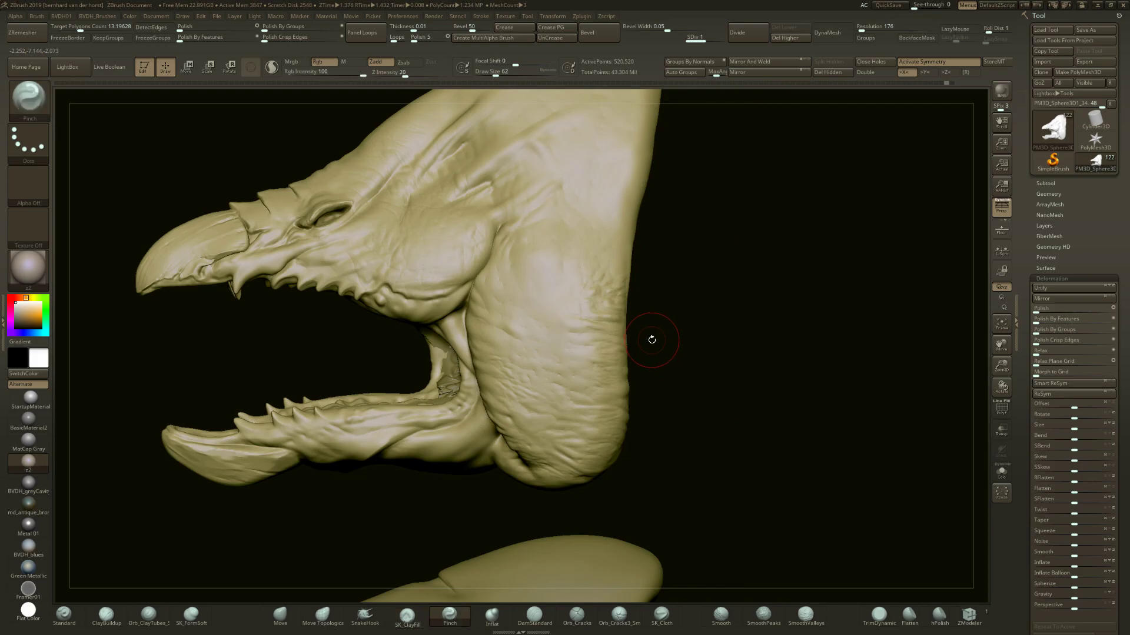
{"action": "right_click_drag", "start_coordinate": [559, 294], "coordinate": [573, 308], "text": "ctrl"}
{"action": "right_click_drag", "start_coordinate": [503, 232], "coordinate": [504, 331], "text": "alt"}
{"action": "key", "text": "space"}
{"action": "left_click_drag", "start_coordinate": [501, 332], "coordinate": [510, 334]}
{"action": "right_click_drag", "start_coordinate": [498, 333], "coordinate": [521, 338]}
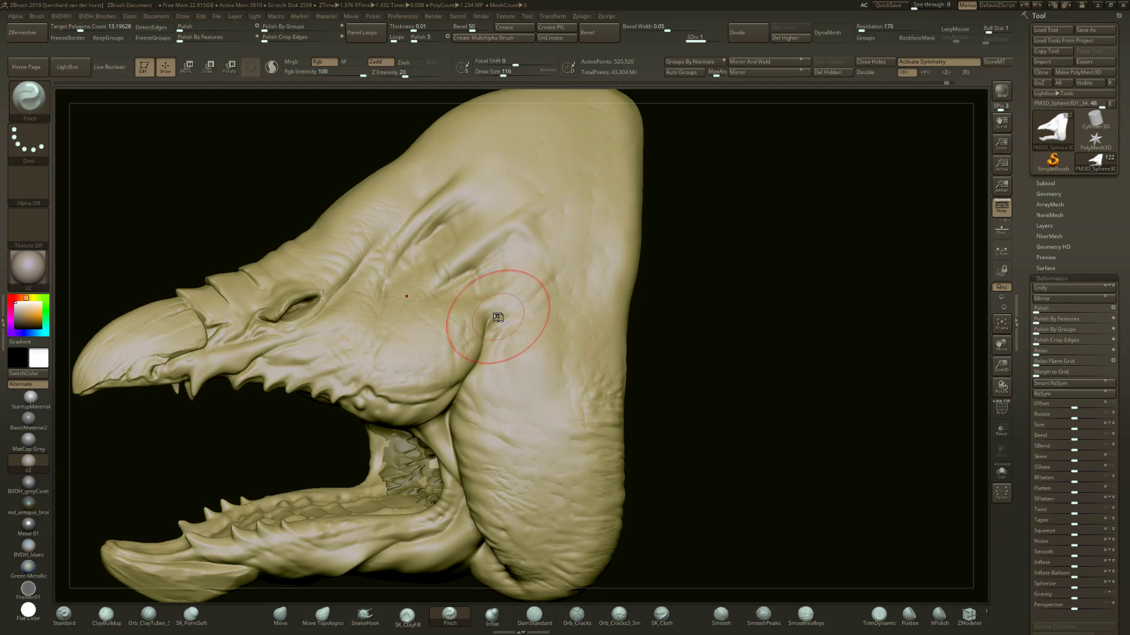
Select the Standard brush
{"action": "key", "text": "b"}
{"action": "key", "text": "s"}
{"action": "key", "text": "t"}
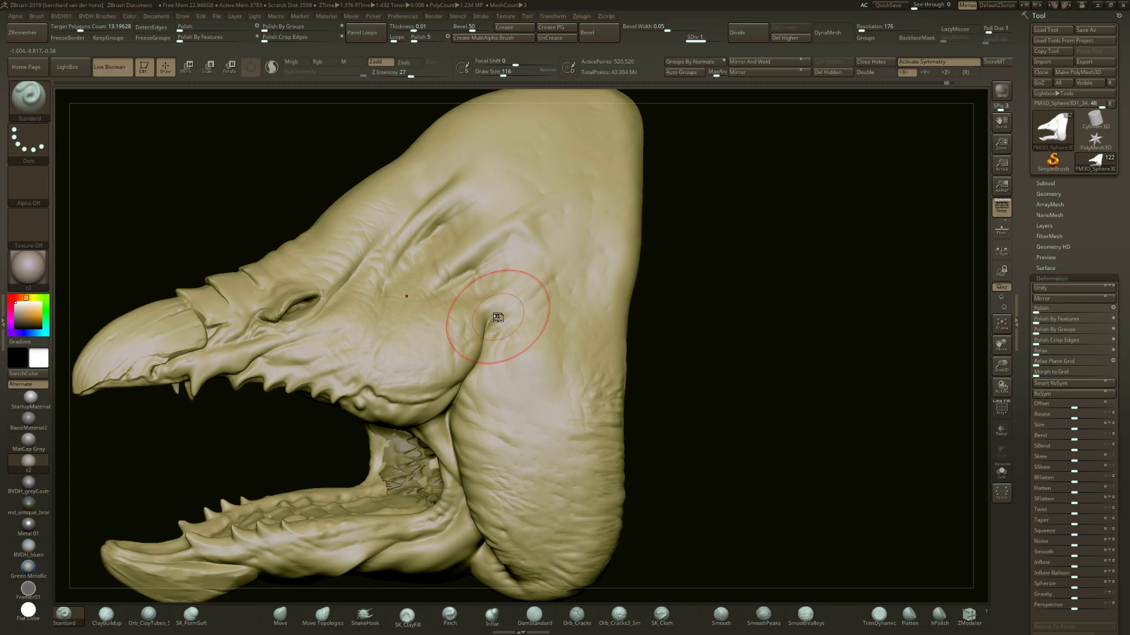
Toggle the surrounding interface off and on, and open the pop-up tool and brush palettes
{"action": "key", "text": "Tab"}
{"action": "key", "text": "Tab"}
{"action": "key", "text": "Tab"}
{"action": "key", "text": "Tab"}
{"action": "key", "text": "Tab"}
{"action": "key", "text": "Tab"}
{"action": "key", "text": "F1"}
{"action": "key", "text": "F2"}
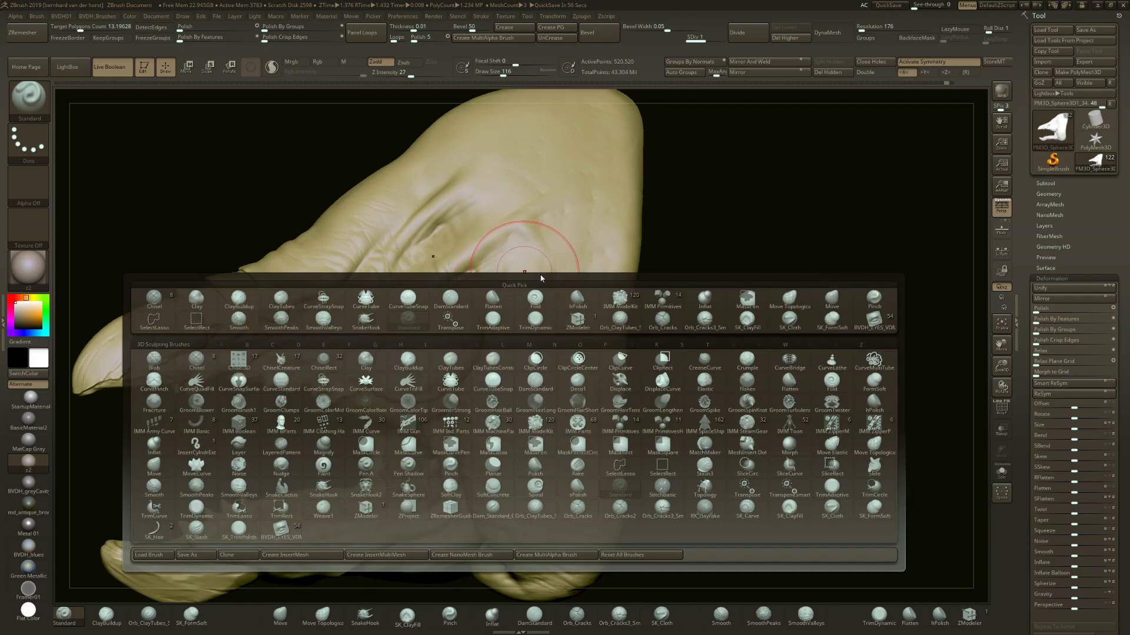
Close the pop-up brush palette and toggle the brush palette shortcuts over the upper creature head
{"action": "key", "text": "F2"}
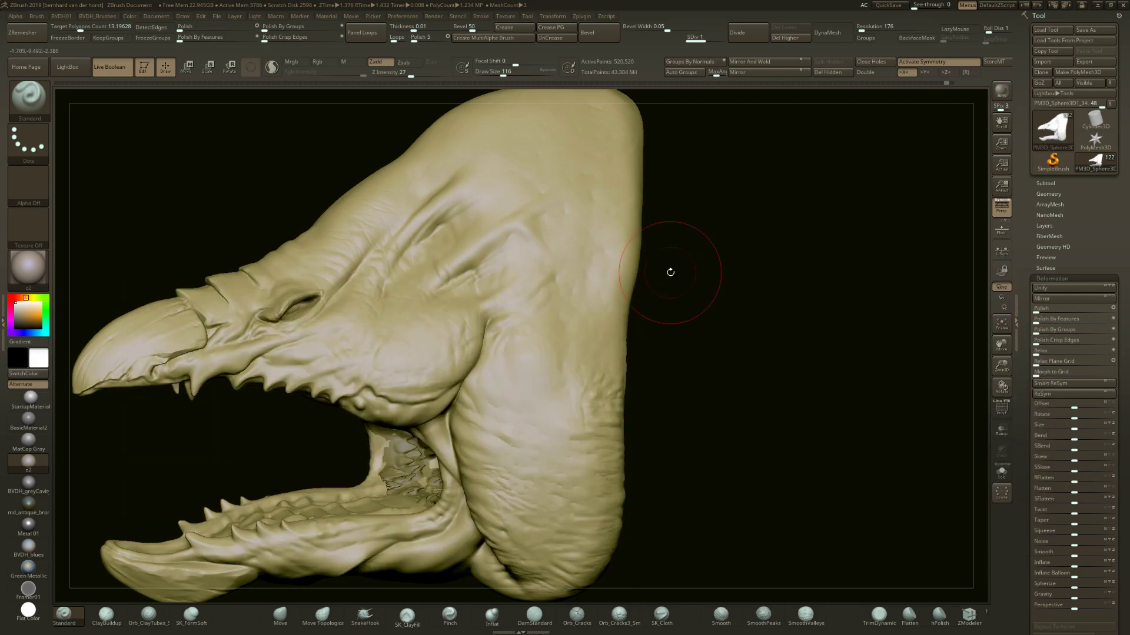
{"action": "key", "text": "F2"}
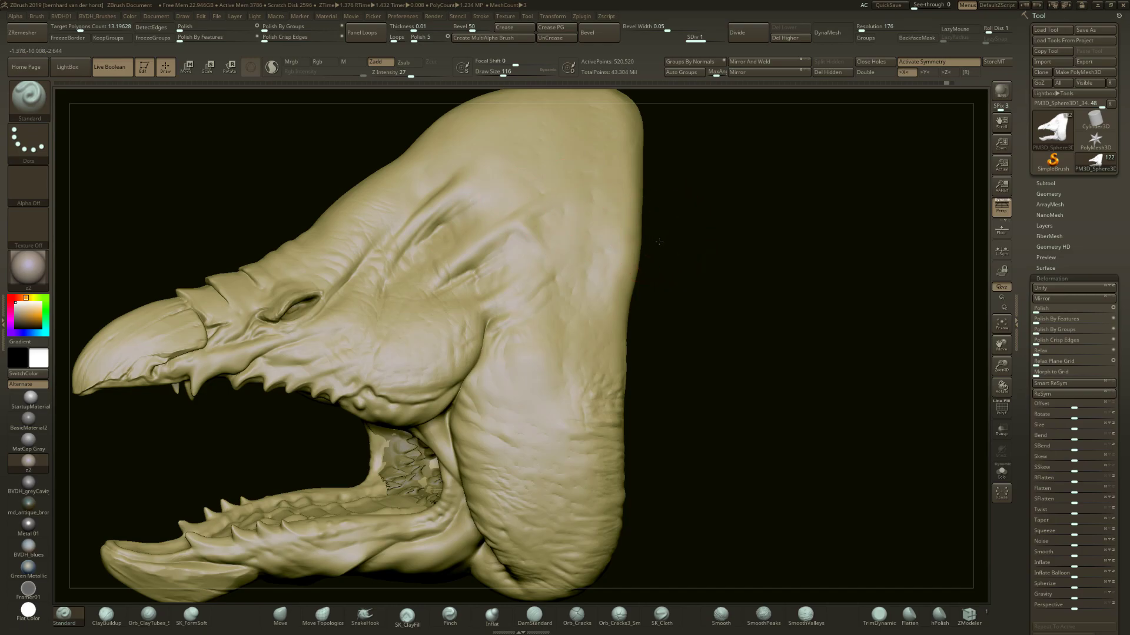
{"action": "mouse_move", "coordinate": [661, 242]}
{"action": "left_mouse_down"}
{"action": "mouse_move", "coordinate": [585, 221]}
{"action": "mouse_move", "coordinate": [653, 256]}
{"action": "left_mouse_up"}
{"action": "key", "text": "b"}
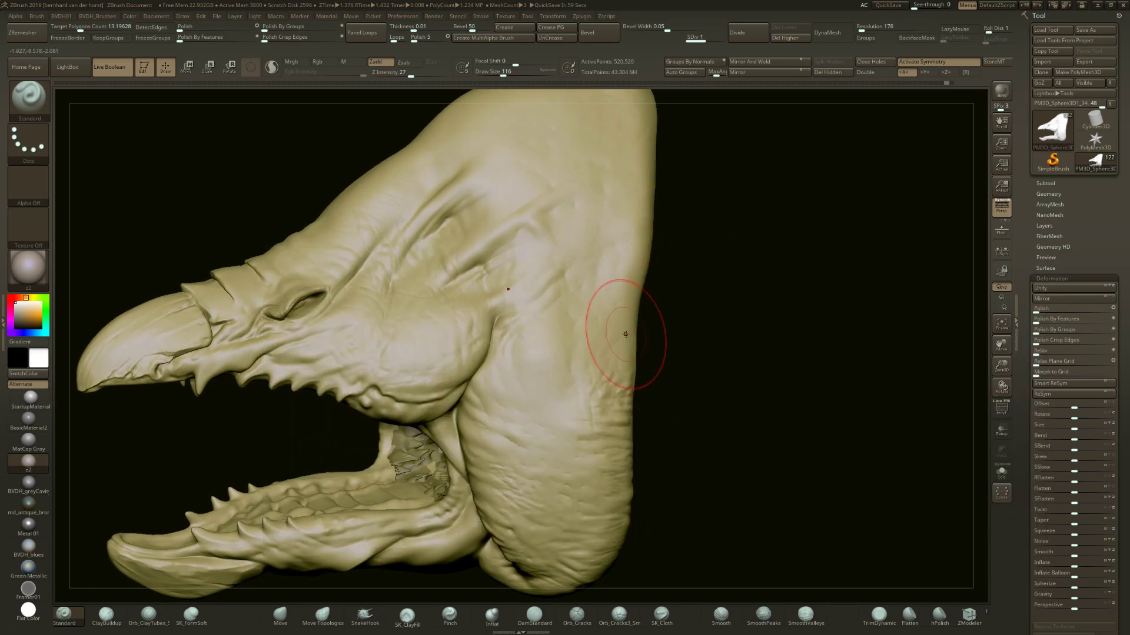
{"action": "key", "text": "b"}
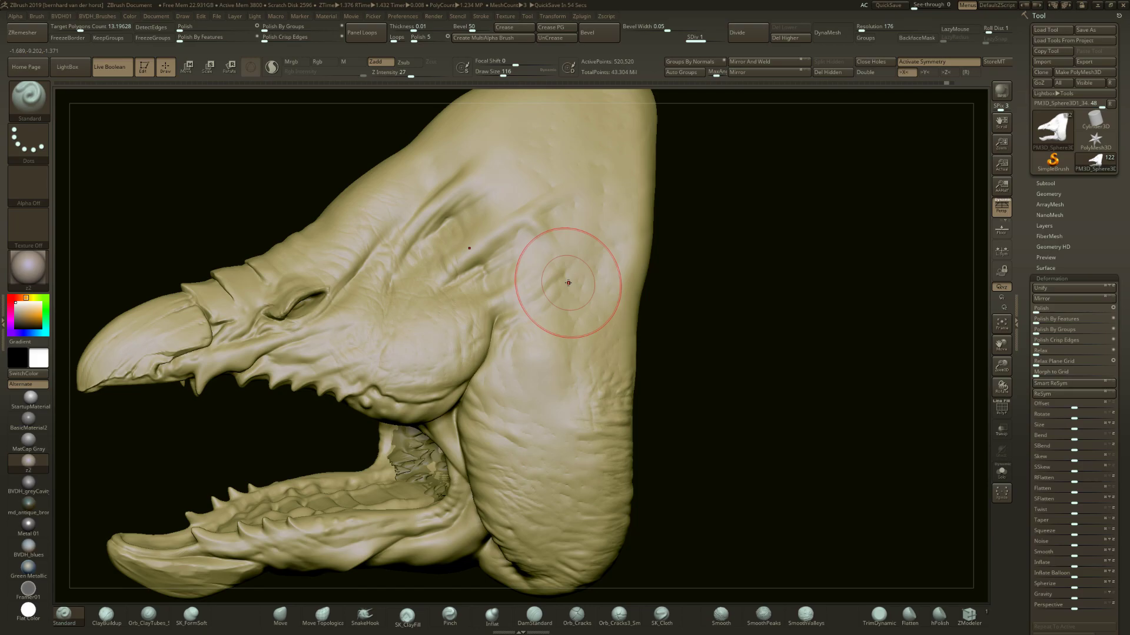
{"action": "mouse_move", "coordinate": [568, 283]}
{"action": "right_mouse_down", "text": "alt"}
{"action": "mouse_move", "coordinate": [606, 309]}
{"action": "mouse_move", "coordinate": [574, 286]}
{"action": "right_mouse_up", "text": "alt"}
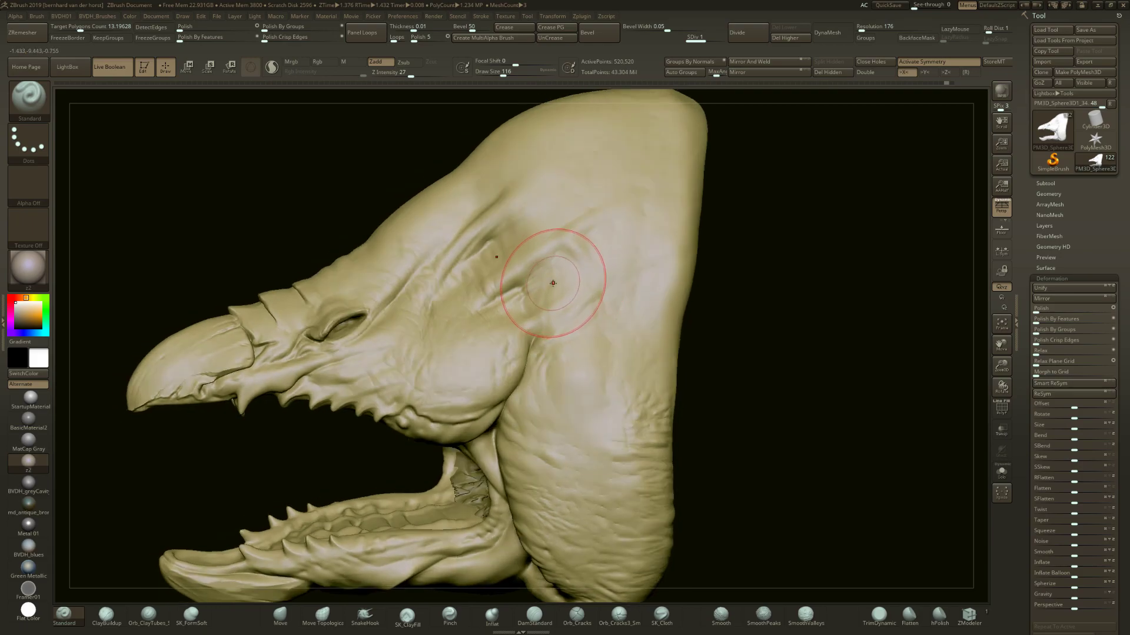
Dock the Brush palette in the tray beside the canvas
{"action": "key", "text": "ctrl"}
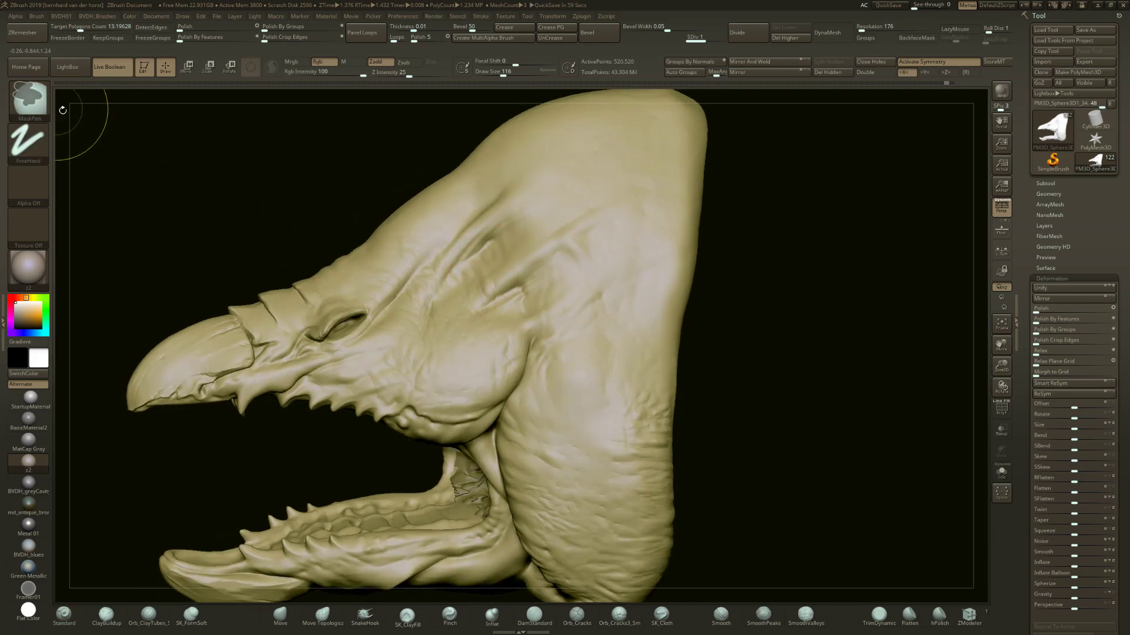
{"action": "left_click", "coordinate": [41, 17]}
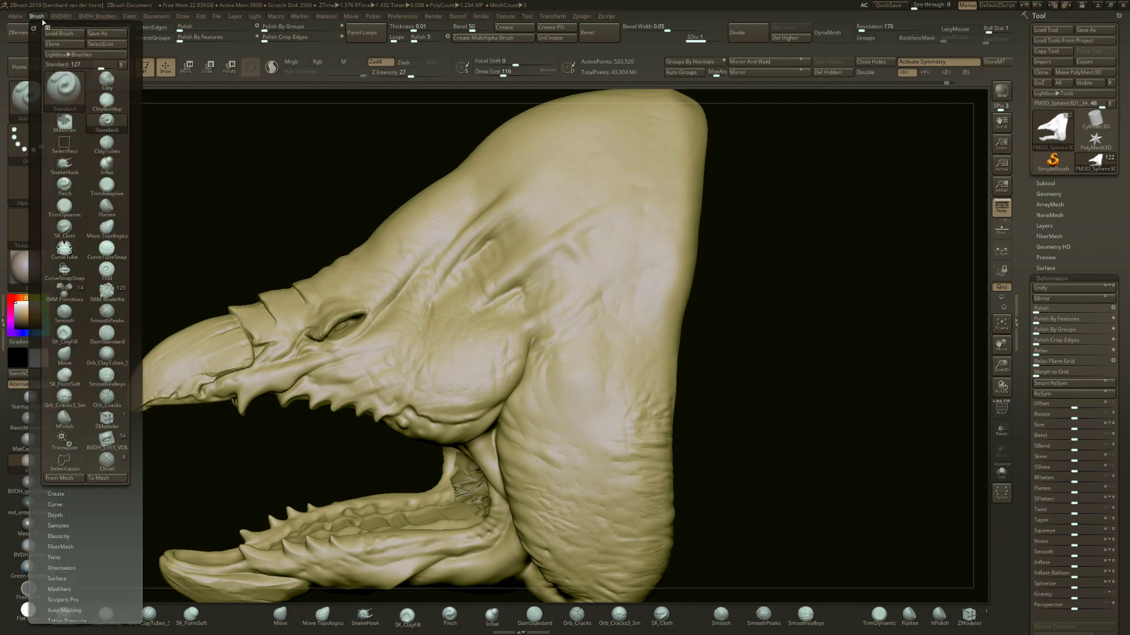
{"action": "left_click", "coordinate": [32, 28]}
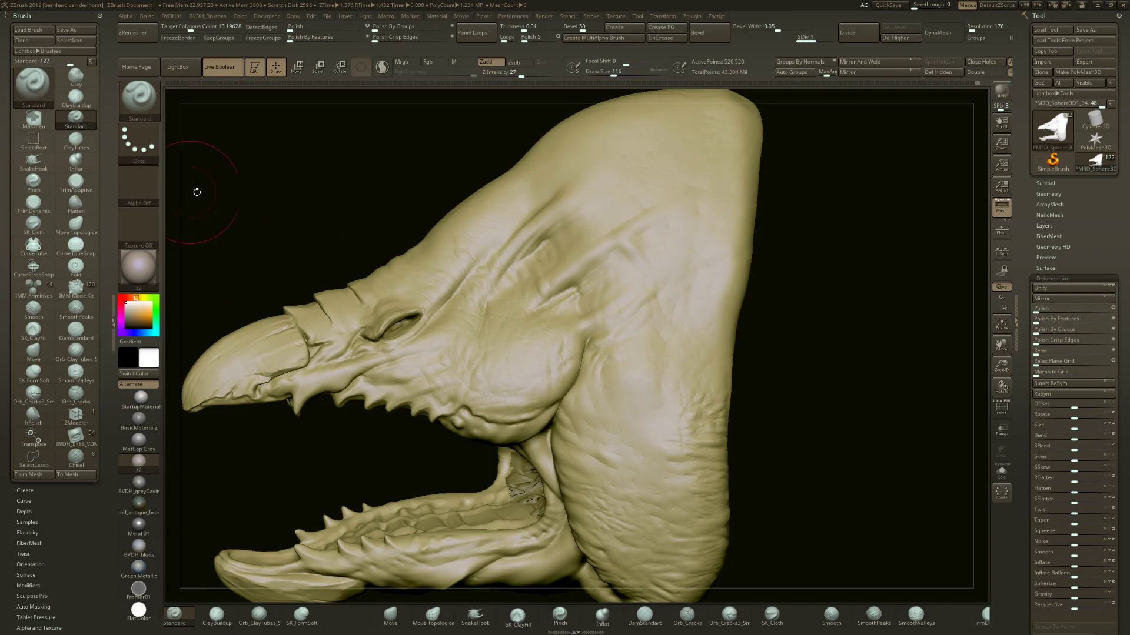
Start a custom hotkey assignment for the TrimAdaptive brush and cancel it
{"action": "key", "text": "ctrl"}
{"action": "left_click", "coordinate": [71, 183], "text": "ctrl+alt"}
{"action": "key", "text": "Escape"}
{"action": "key", "text": "ctrl"}
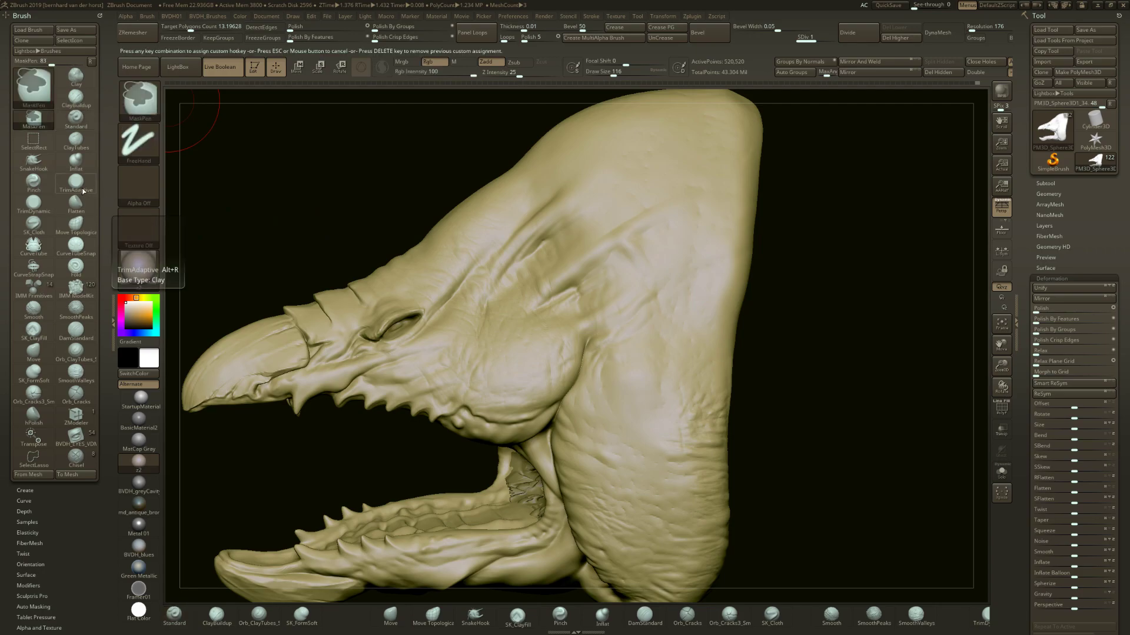
{"action": "left_click", "coordinate": [83, 190], "text": "ctrl+alt"}
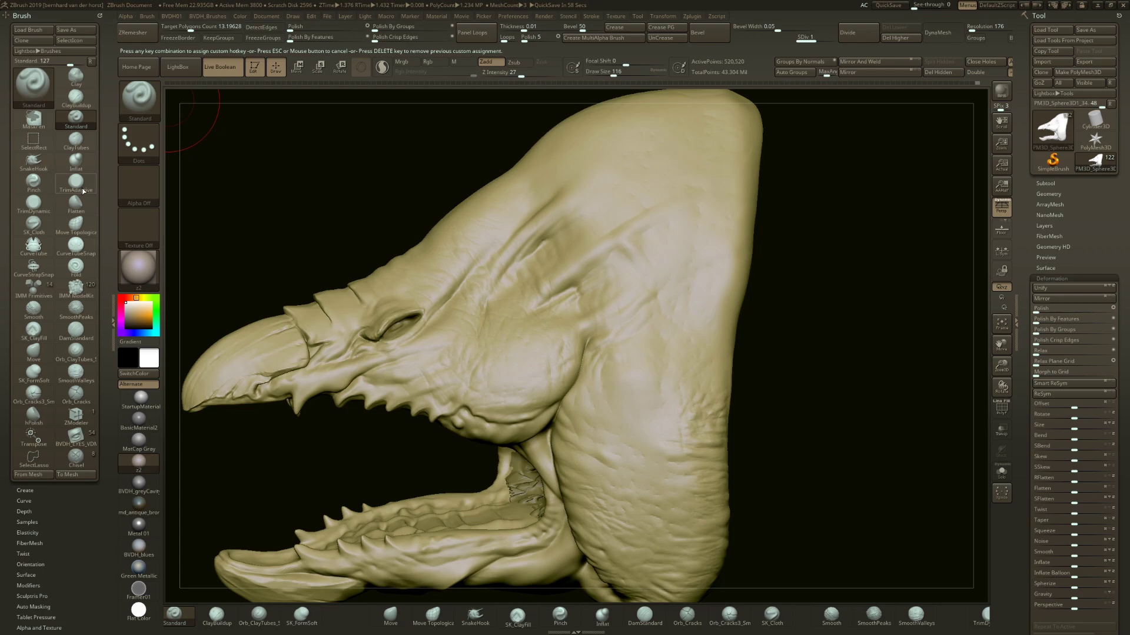
{"action": "key", "text": "Escape"}
Select the Inflat brush with its letter-based brush shortcut
{"action": "mouse_move", "coordinate": [367, 178]}
{"action": "left_mouse_down"}
{"action": "mouse_move", "coordinate": [396, 200]}
{"action": "mouse_move", "coordinate": [375, 198]}
{"action": "left_mouse_up"}
{"action": "right_click_drag", "start_coordinate": [375, 198], "coordinate": [389, 215], "text": "ctrl"}
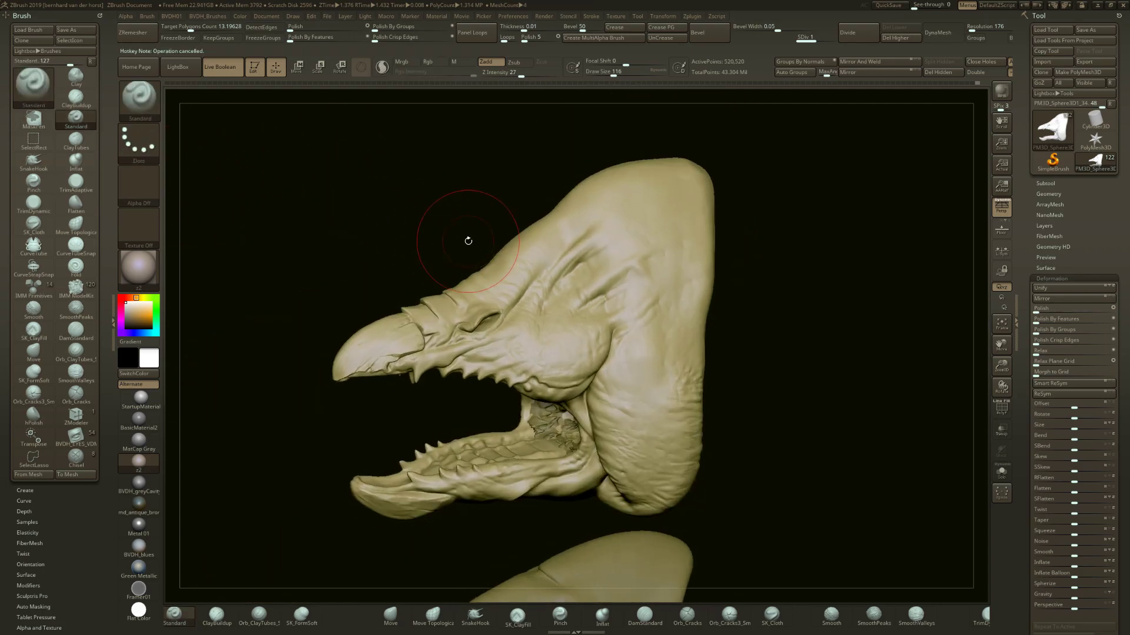
{"action": "left_click_drag", "start_coordinate": [466, 243], "coordinate": [442, 215]}
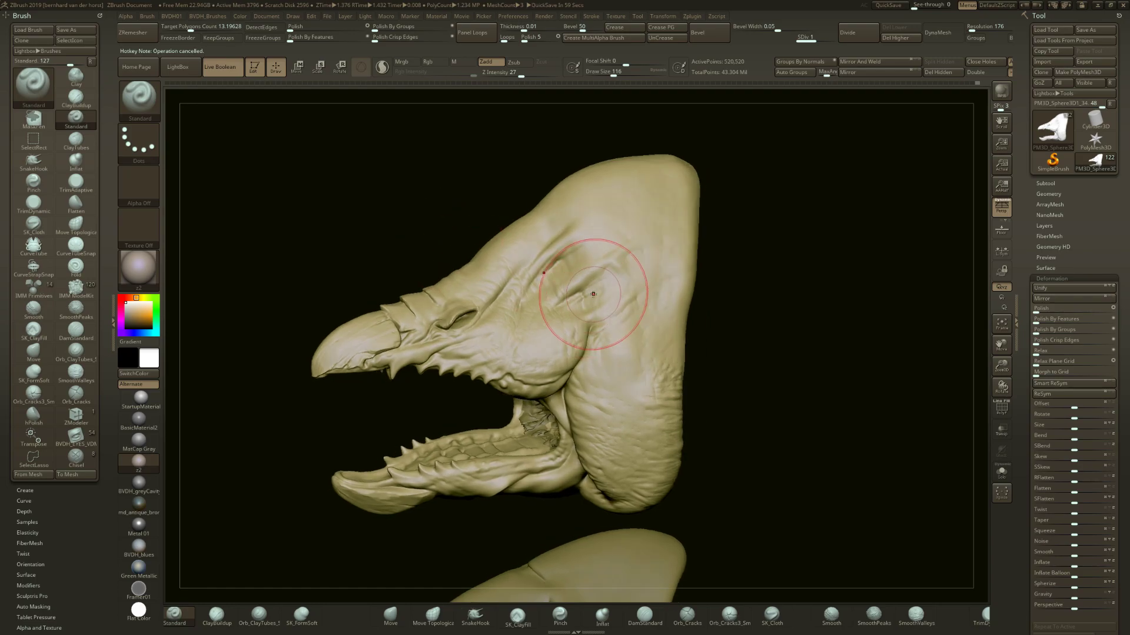
{"action": "key", "text": "b"}
{"action": "key", "text": "i"}
{"action": "key", "text": "n"}
{"action": "left_click_drag", "start_coordinate": [716, 285], "coordinate": [707, 286]}
Bring up the custom BVDH_Brushes pop-up menu several times and dismiss it without choosing a brush
{"action": "key", "text": "1"}
{"action": "key", "text": "2"}
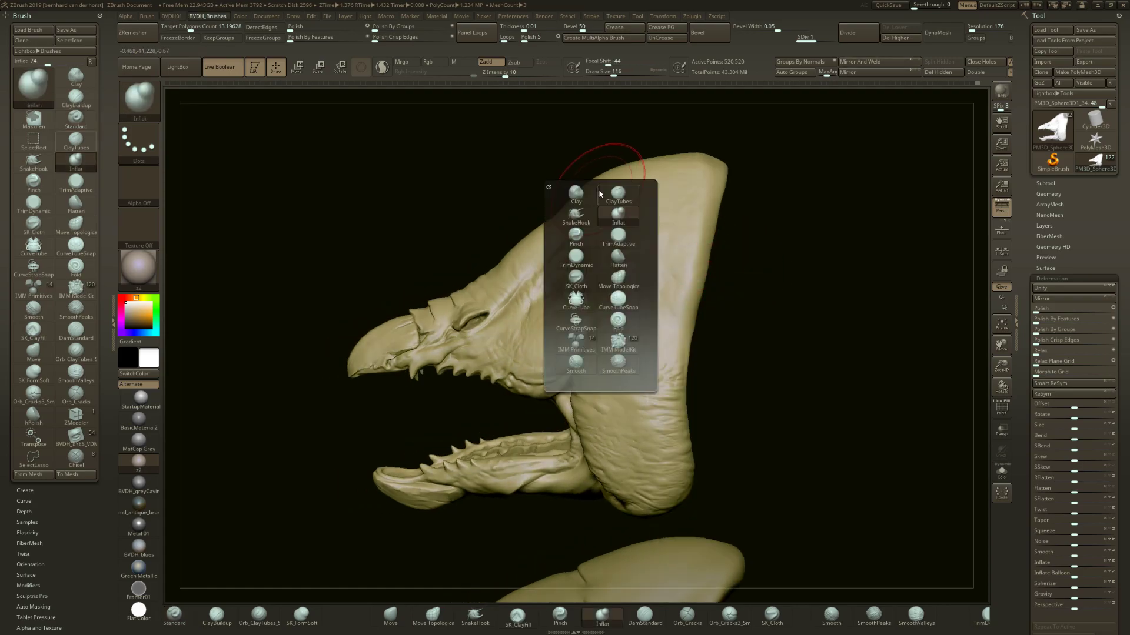
{"action": "key", "text": "1"}
{"action": "key", "text": "2"}
{"action": "key", "text": "1"}
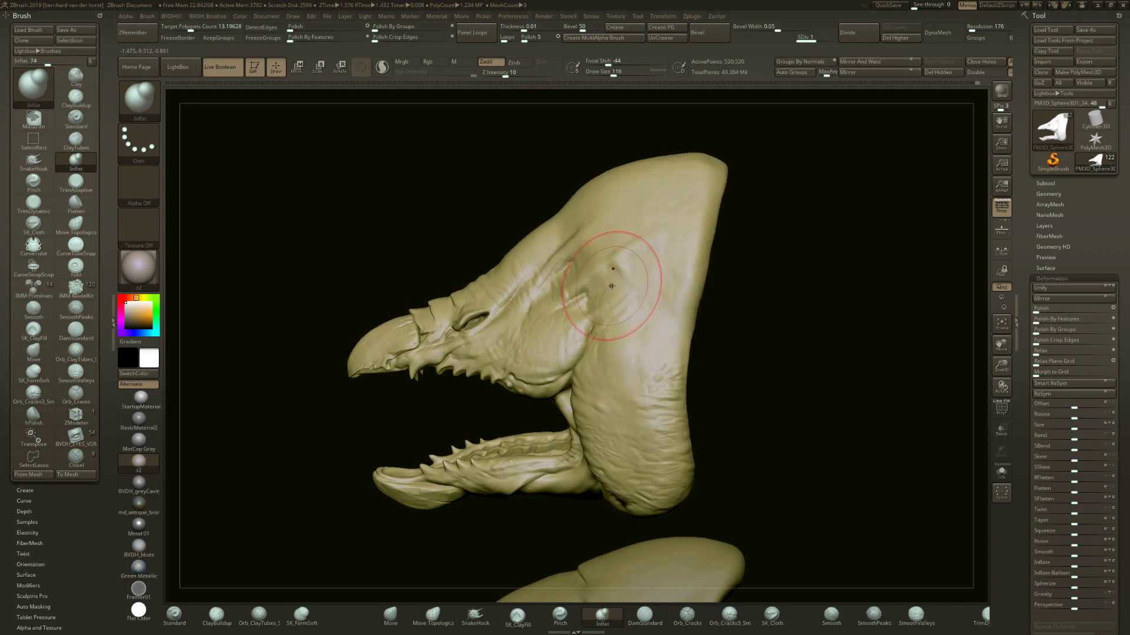
{"action": "key", "text": "1"}
{"action": "key", "text": "1"}
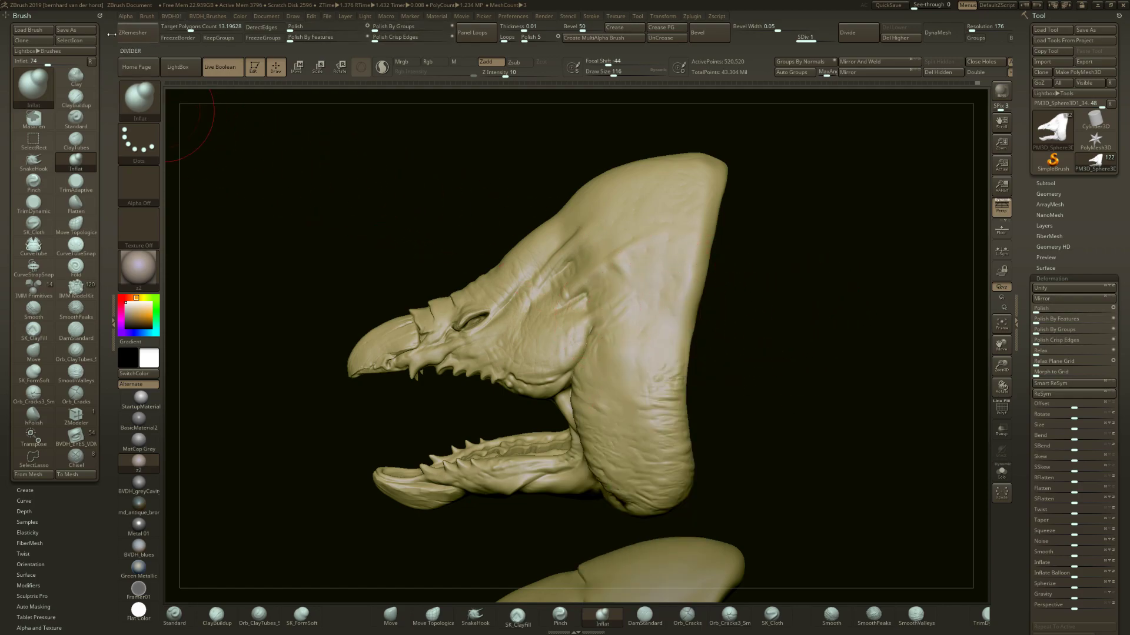
Collapse the tray holding the Brush palette and hide the interface surrounding the canvas
{"action": "left_click", "coordinate": [110, 300]}
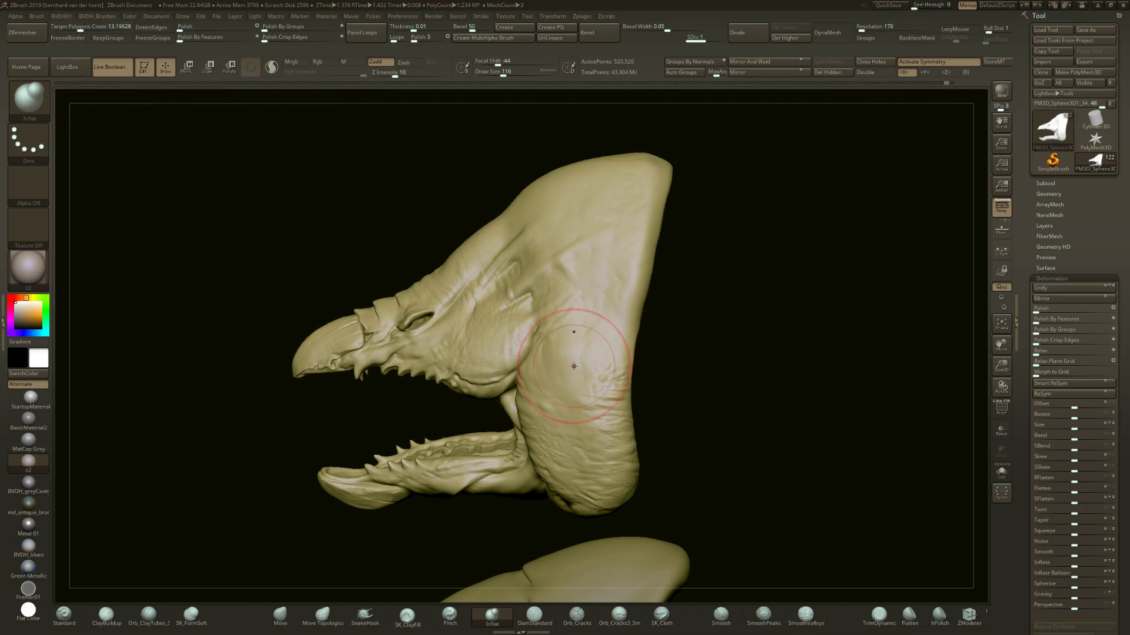
{"action": "right_click_drag", "start_coordinate": [586, 355], "coordinate": [619, 348]}
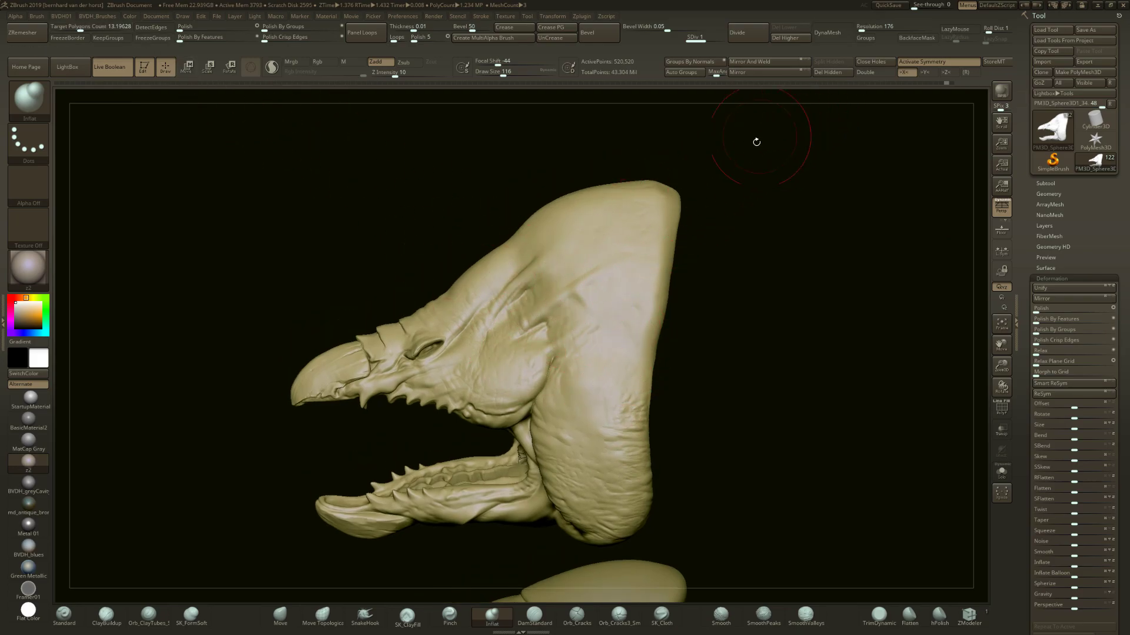
{"action": "right_click_drag", "start_coordinate": [701, 222], "coordinate": [711, 207], "text": "ctrl"}
{"action": "mouse_move", "coordinate": [657, 284]}
{"action": "right_mouse_down", "text": "alt"}
{"action": "mouse_move", "coordinate": [689, 251]}
{"action": "mouse_move", "coordinate": [653, 283]}
{"action": "mouse_move", "coordinate": [594, 294]}
{"action": "right_mouse_up", "text": "alt"}
{"action": "key", "text": "Tab"}
Try sculpting broad bulges and folds behind the eye and across the cheek of the upper head
{"action": "right_click_drag", "start_coordinate": [594, 294], "coordinate": [567, 311], "text": "ctrl"}
{"action": "right_click_drag", "start_coordinate": [567, 312], "coordinate": [639, 290], "text": "alt"}
{"action": "right_click_drag", "start_coordinate": [738, 356], "coordinate": [671, 295], "text": "alt"}
{"action": "left_click_drag", "start_coordinate": [714, 301], "coordinate": [742, 299]}
{"action": "mouse_move", "coordinate": [829, 353]}
{"action": "right_mouse_down"}
{"action": "mouse_move", "coordinate": [736, 383]}
{"action": "mouse_move", "coordinate": [824, 359]}
{"action": "right_mouse_up"}
{"action": "left_click_drag", "start_coordinate": [759, 323], "coordinate": [719, 358]}
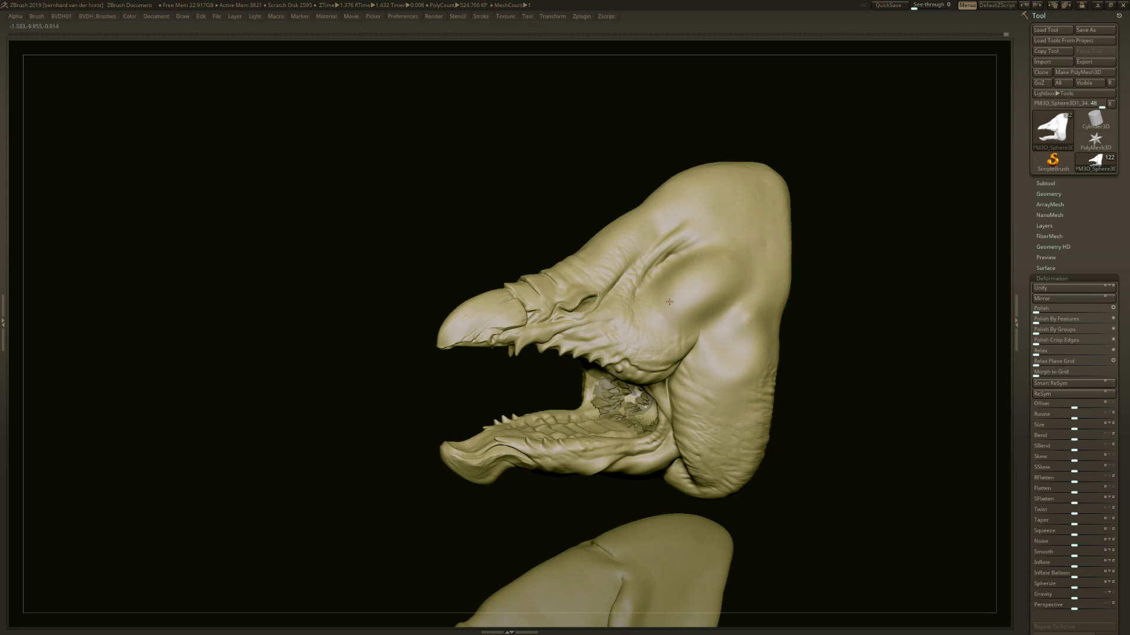
{"action": "left_click_drag", "start_coordinate": [737, 270], "coordinate": [673, 309]}
{"action": "right_click_drag", "start_coordinate": [696, 296], "coordinate": [711, 315], "text": "ctrl"}
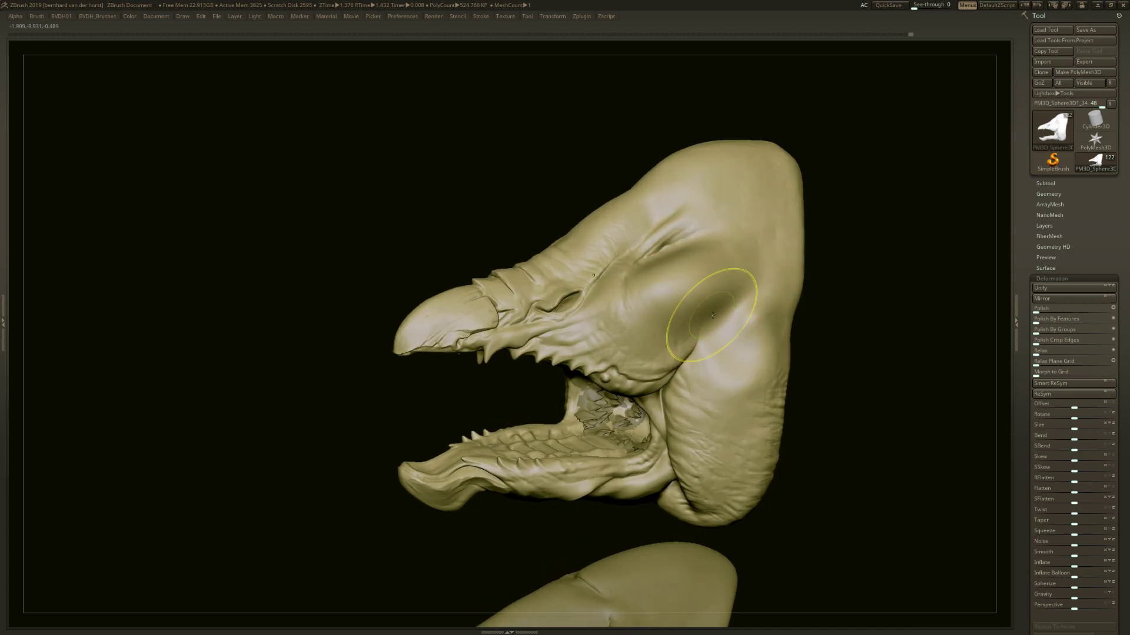
Increase the Move brush's draw size to 182 and try reshaping the side of the upper head
{"action": "key", "text": "space"}
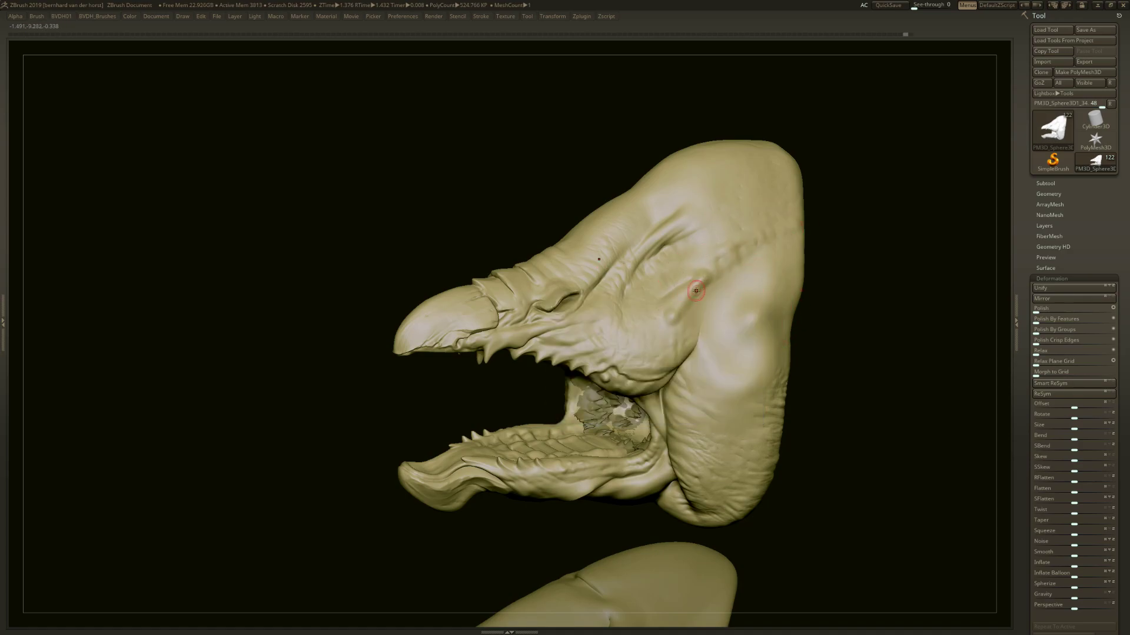
{"action": "key", "text": "space"}
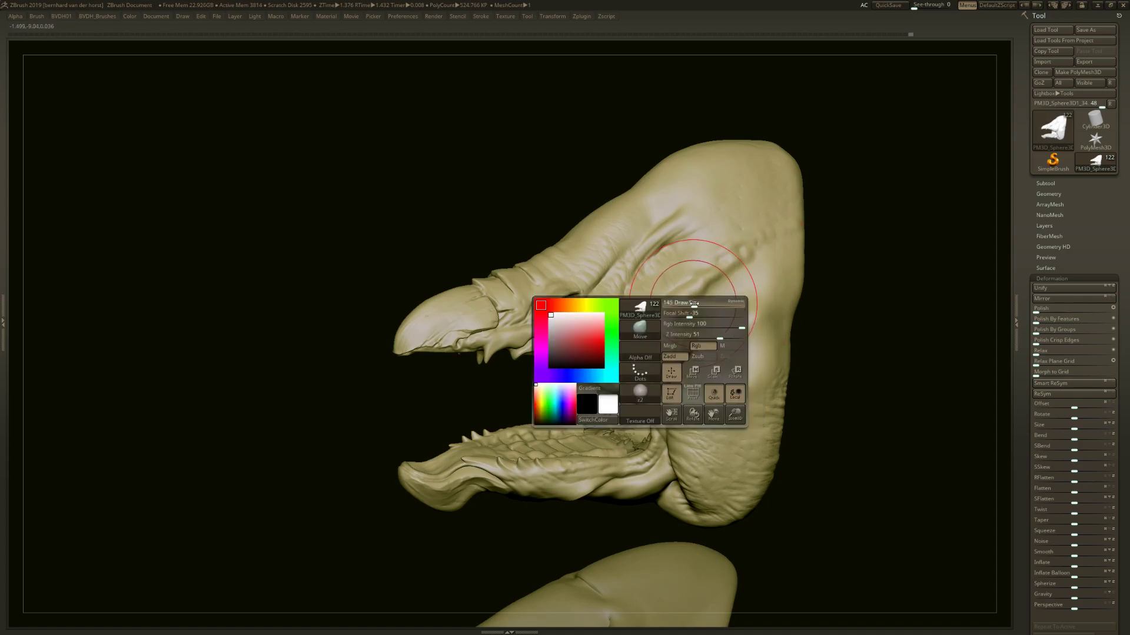
{"action": "right_click_drag", "start_coordinate": [752, 238], "coordinate": [789, 245]}
{"action": "left_click_drag", "start_coordinate": [789, 246], "coordinate": [785, 250], "text": "ctrl"}
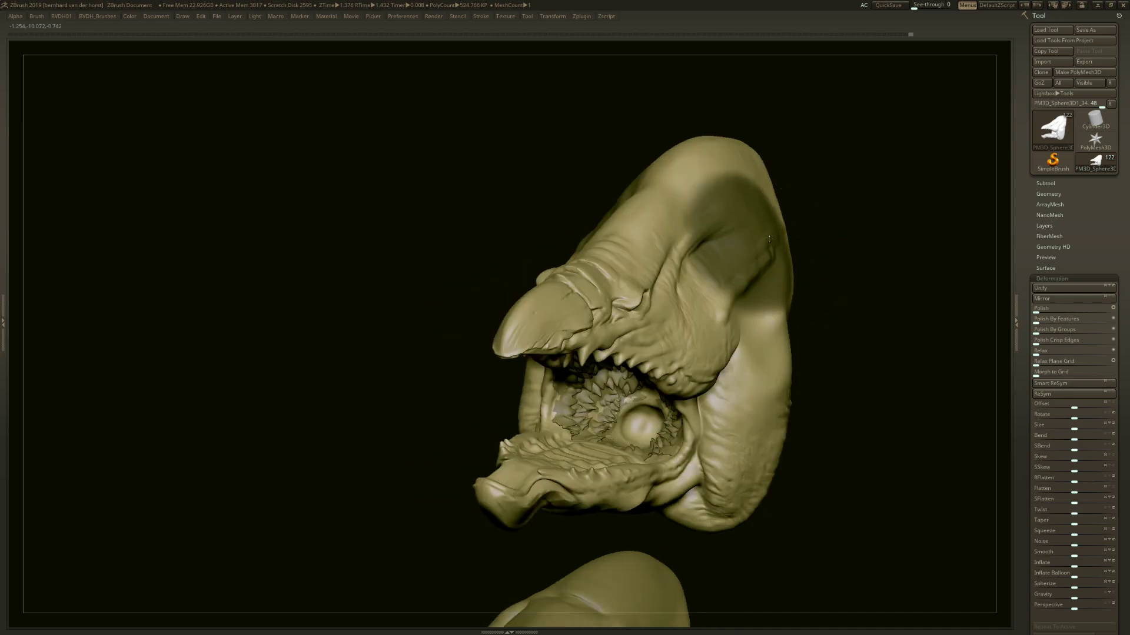
{"action": "right_click_drag", "start_coordinate": [784, 250], "coordinate": [783, 240], "text": "ctrl"}
Show the surrounding interface and hide it again
{"action": "key", "text": "Tab"}
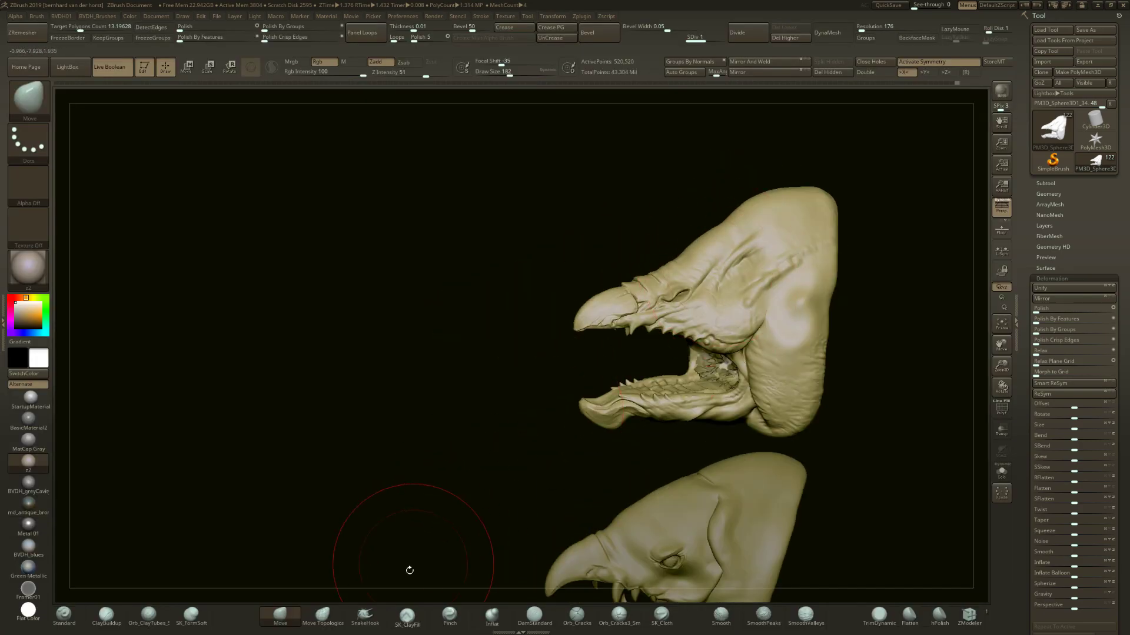
{"action": "right_click_drag", "start_coordinate": [713, 320], "coordinate": [595, 340], "text": "alt"}
{"action": "key", "text": "Tab"}
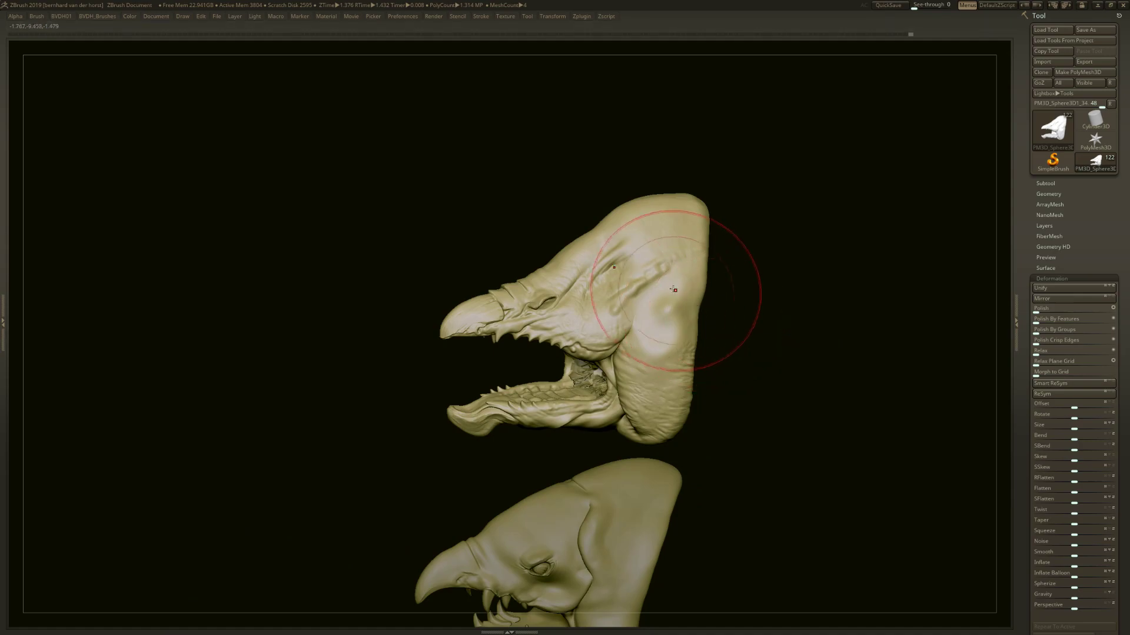
Try further Move strokes on the side of the upper head and undo the recent sculpting
{"action": "right_click_drag", "start_coordinate": [686, 295], "coordinate": [700, 315], "text": "ctrl"}
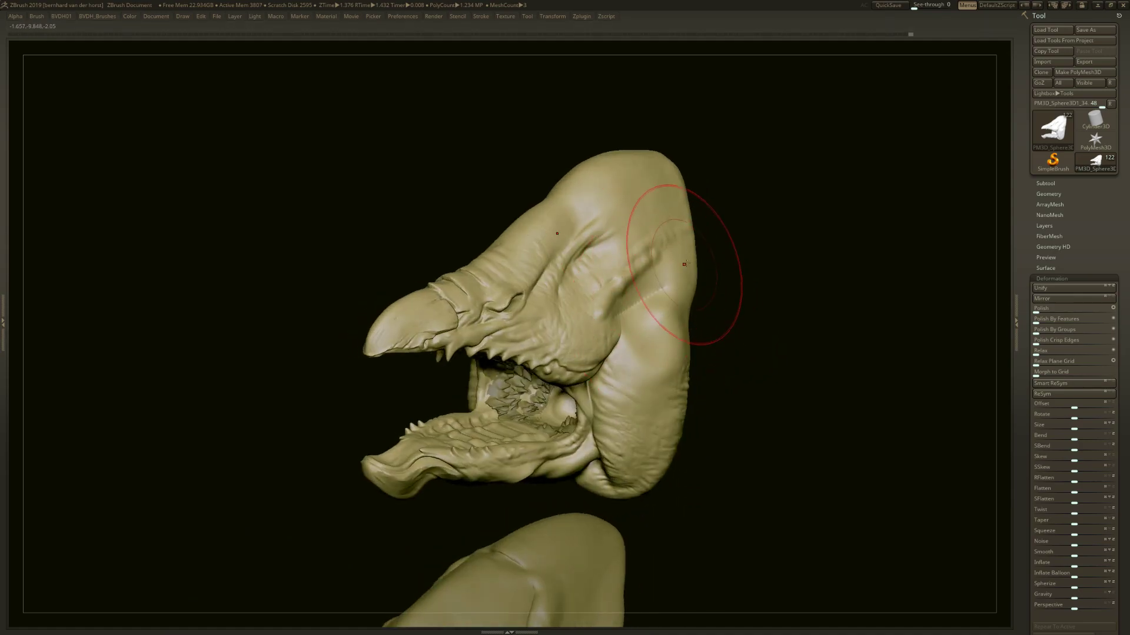
{"action": "left_click_drag", "start_coordinate": [683, 265], "coordinate": [637, 296]}
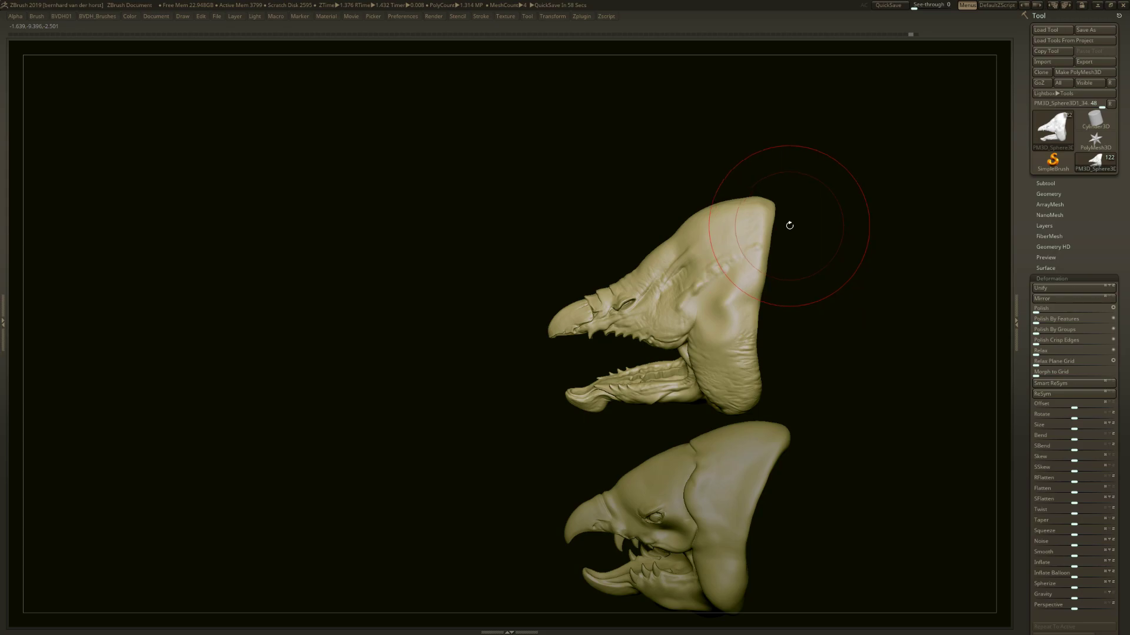
{"action": "key", "text": "ctrl+z"}
{"action": "right_click_drag", "start_coordinate": [720, 258], "coordinate": [754, 283], "text": "ctrl"}
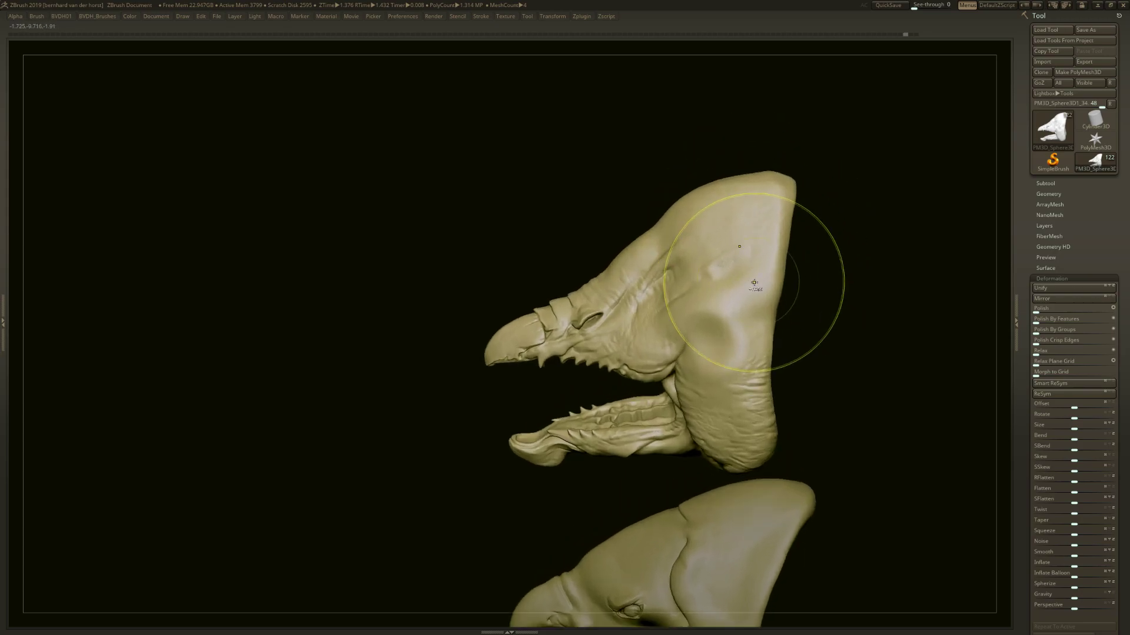
{"action": "mouse_move", "coordinate": [624, 295]}
{"action": "right_mouse_down"}
{"action": "mouse_move", "coordinate": [646, 300]}
{"action": "mouse_move", "coordinate": [536, 294]}
{"action": "right_mouse_up"}
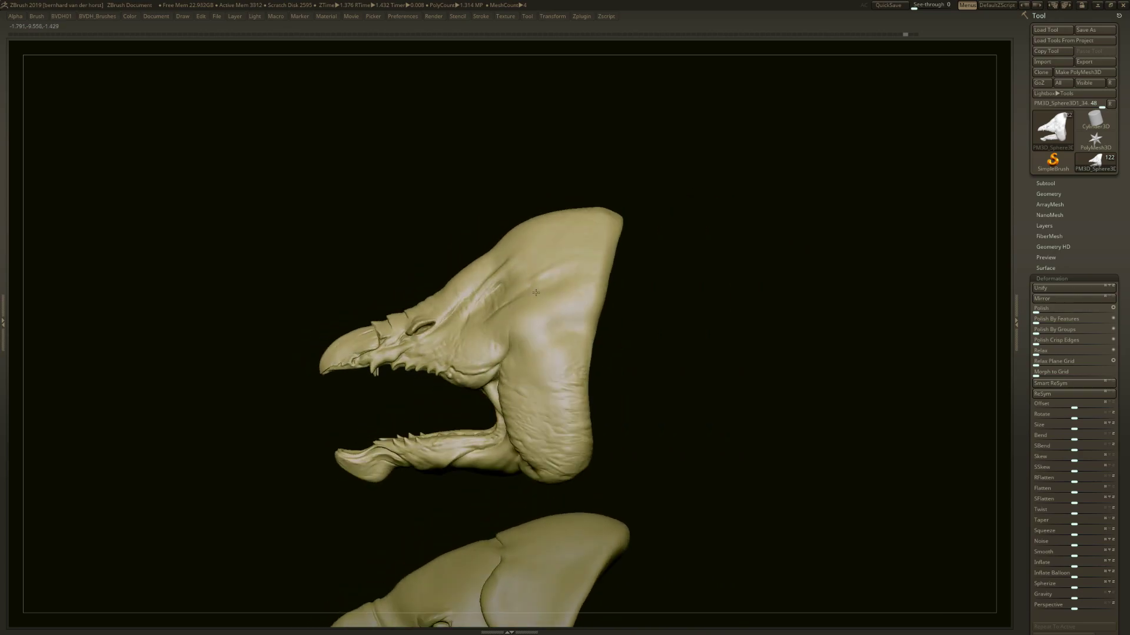
{"action": "key", "text": "ctrl+z"}
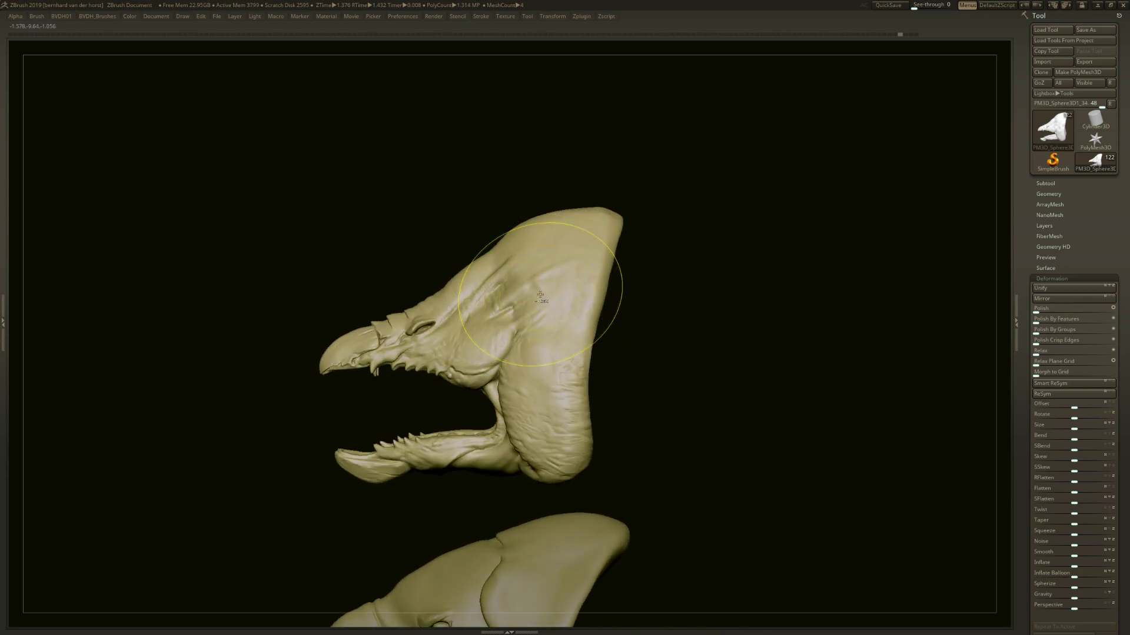
{"action": "right_click_drag", "start_coordinate": [539, 296], "coordinate": [638, 320], "text": "alt"}
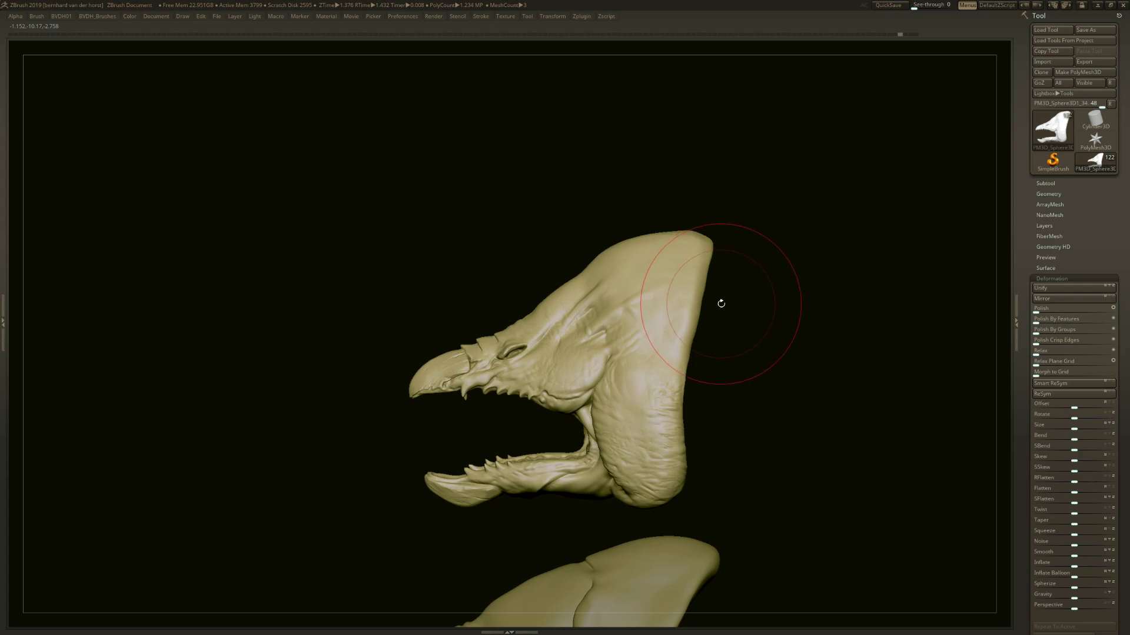
Open the custom pop-up brush menu repeatedly and examine its entries from Clay and ClayTubes to Smooth and SmoothPeaks
{"action": "key", "text": "1"}
{"action": "key", "text": "2"}
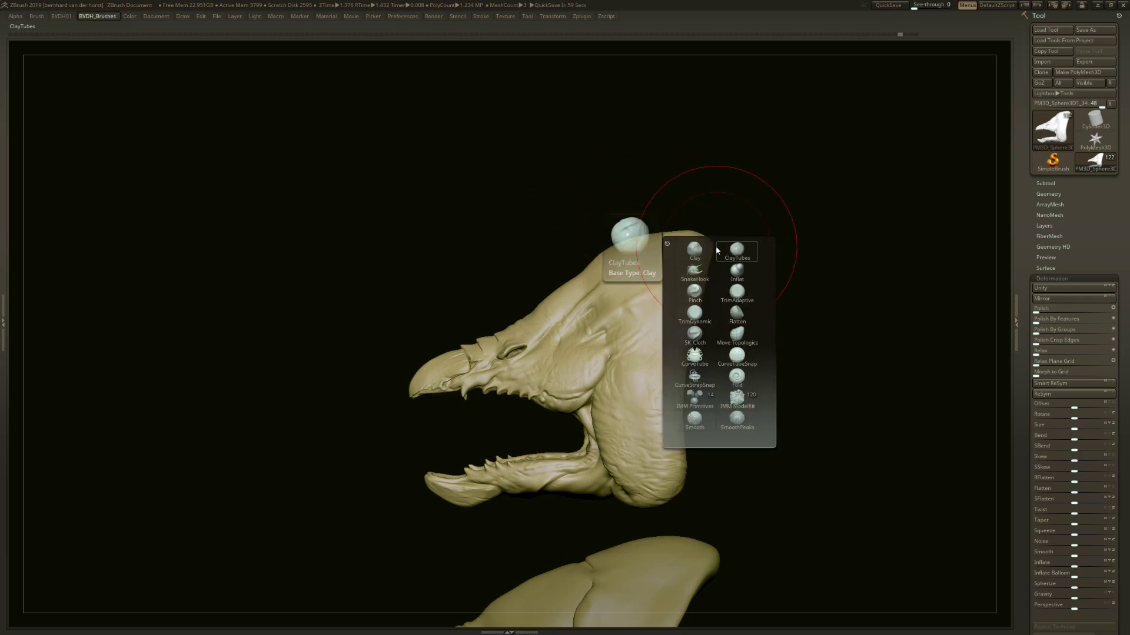
{"action": "left_click", "coordinate": [716, 250]}
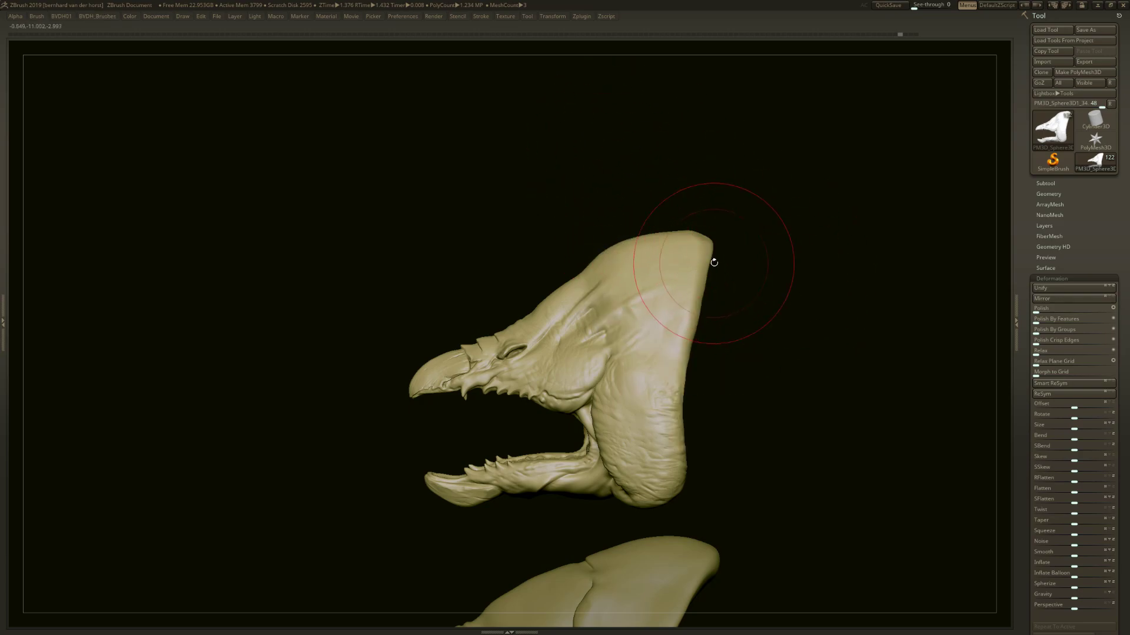
{"action": "key", "text": "1"}
{"action": "key", "text": "2"}
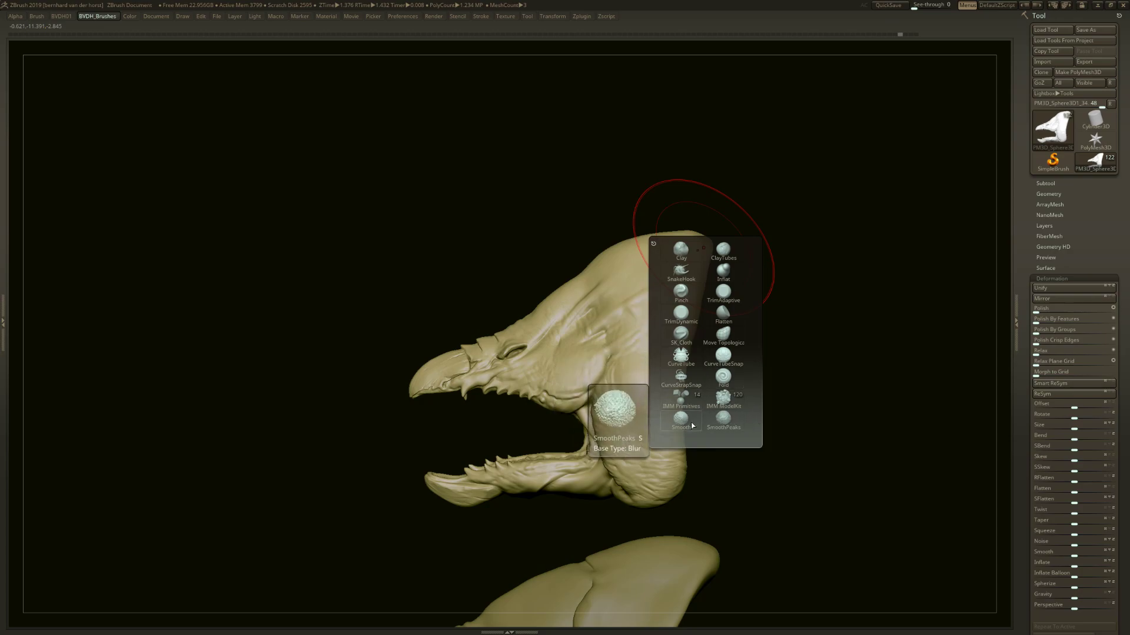
{"action": "key", "text": "space"}
{"action": "key", "text": "space"}
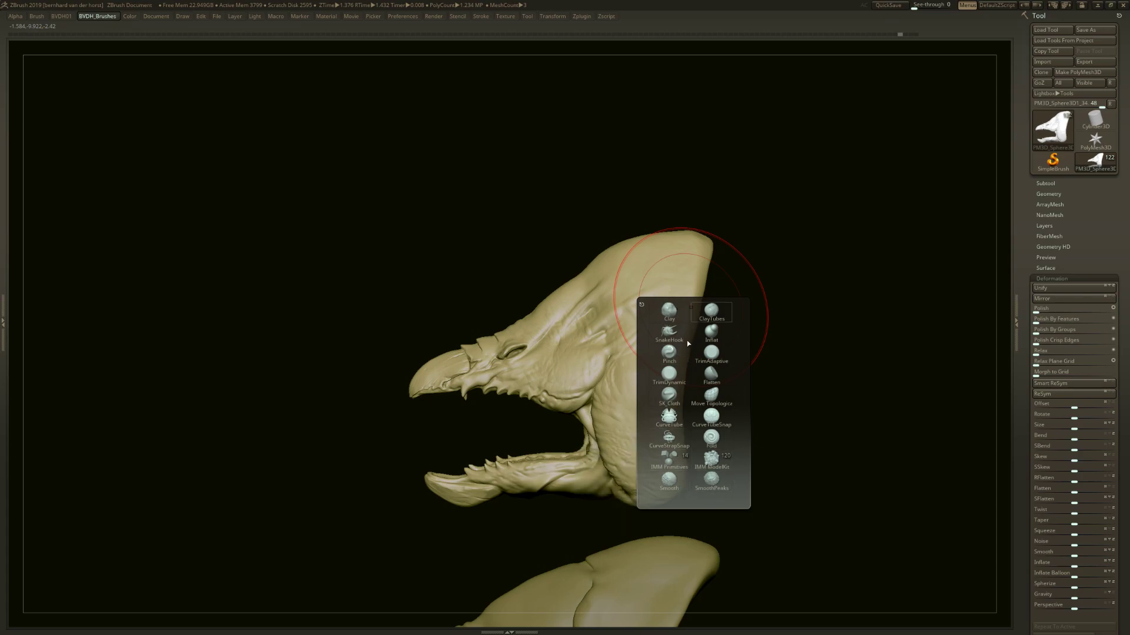
{"action": "key", "text": "space"}
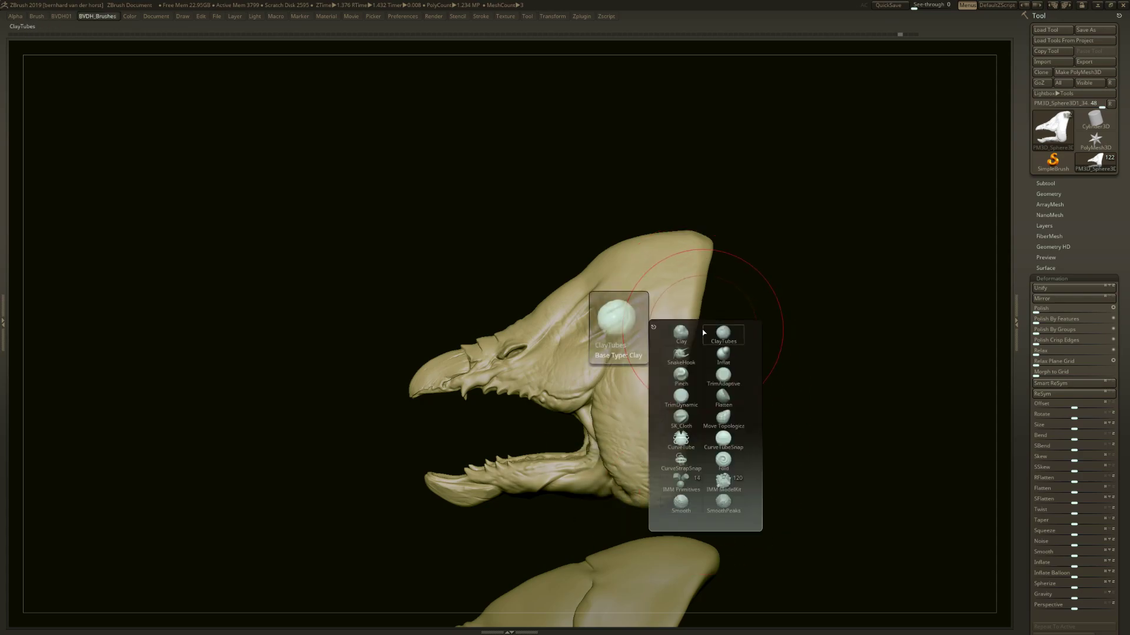
Open the custom pop-up menu of mesh commands, from Mirror And Weld to Unweld Groups Border, and view its layout
{"action": "left_click", "coordinate": [740, 384]}
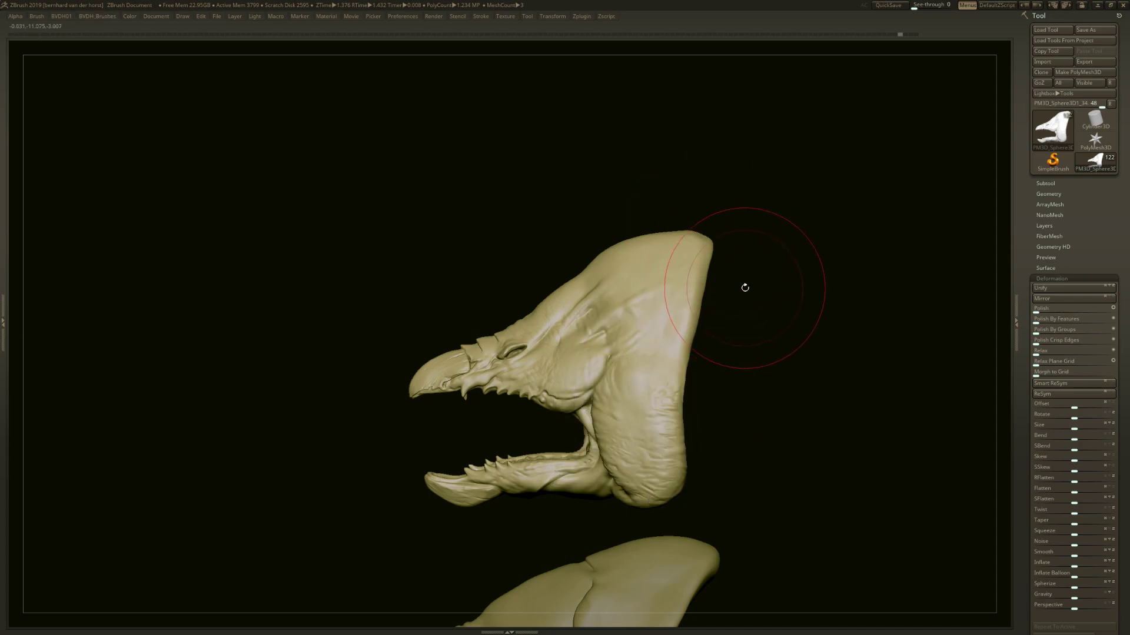
{"action": "key", "text": "1"}
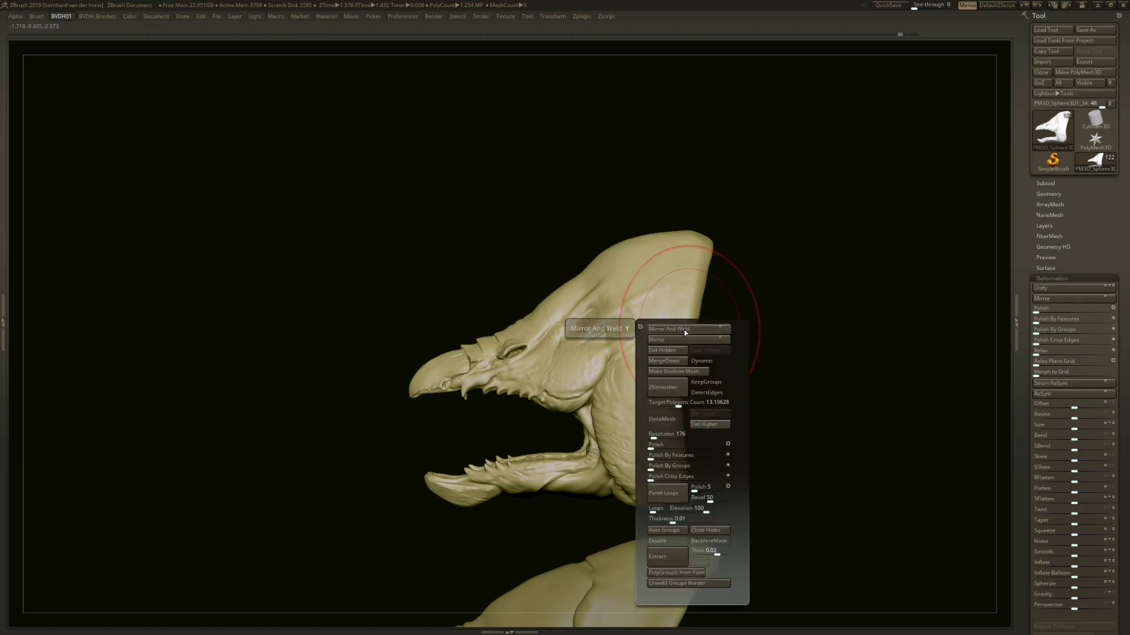
{"action": "left_click_drag", "start_coordinate": [786, 251], "coordinate": [735, 213], "text": "alt"}
{"action": "left_click_drag", "start_coordinate": [769, 275], "coordinate": [761, 326], "text": "alt"}
Switch to the Cylinder3D primitive, convert it to a PolyMesh3D and sculpt bulges into its sides with ClayBuildup
{"action": "left_click", "coordinate": [1069, 85]}
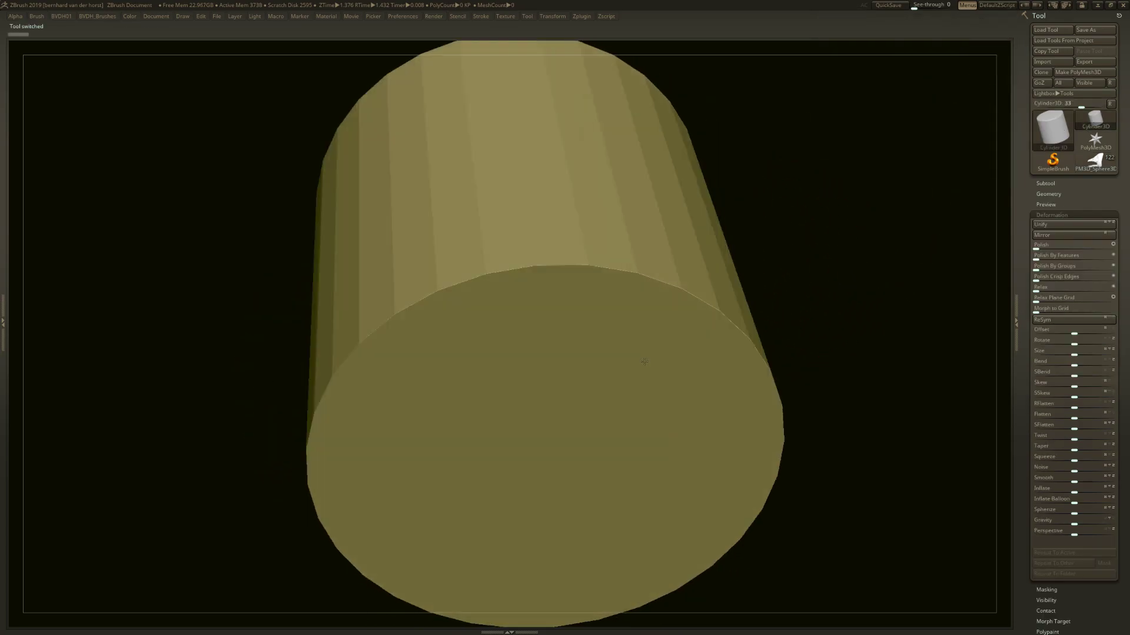
{"action": "left_click", "coordinate": [1077, 72]}
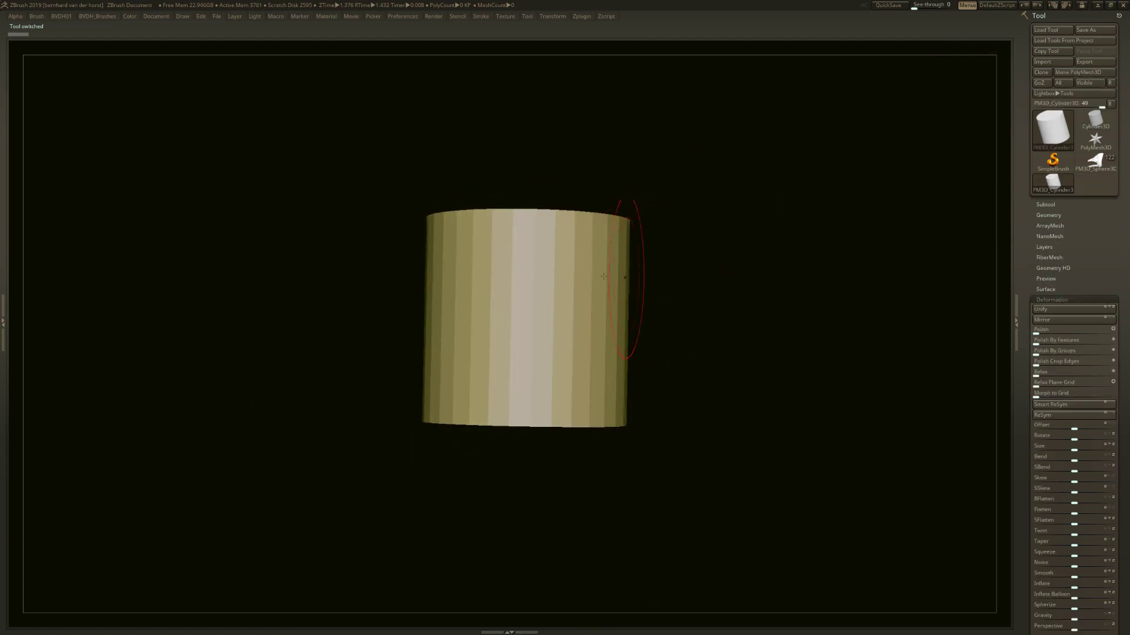
{"action": "left_click_drag", "start_coordinate": [562, 316], "coordinate": [623, 311], "text": "alt"}
{"action": "left_click_drag", "start_coordinate": [815, 297], "coordinate": [680, 335]}
{"action": "mouse_move", "coordinate": [630, 293]}
{"action": "left_mouse_down"}
{"action": "mouse_move", "coordinate": [609, 324]}
{"action": "mouse_move", "coordinate": [529, 247]}
{"action": "mouse_move", "coordinate": [641, 277]}
{"action": "left_mouse_up"}
{"action": "left_click_drag", "start_coordinate": [729, 279], "coordinate": [764, 273]}
{"action": "left_click_drag", "start_coordinate": [598, 262], "coordinate": [556, 300]}
{"action": "mouse_move", "coordinate": [651, 187]}
{"action": "left_mouse_down", "text": "alt"}
{"action": "mouse_move", "coordinate": [709, 265]}
{"action": "mouse_move", "coordinate": [710, 244]}
{"action": "left_mouse_up", "text": "alt"}
{"action": "left_click_drag", "start_coordinate": [669, 302], "coordinate": [680, 391]}
{"action": "left_click_drag", "start_coordinate": [694, 353], "coordinate": [635, 439]}
{"action": "mouse_move", "coordinate": [740, 432]}
{"action": "left_mouse_down"}
{"action": "mouse_move", "coordinate": [713, 379]}
{"action": "mouse_move", "coordinate": [743, 427]}
{"action": "left_mouse_up"}
Show the surrounding interface around the sculpted cylinder and hide it again
{"action": "key", "text": "Tab"}
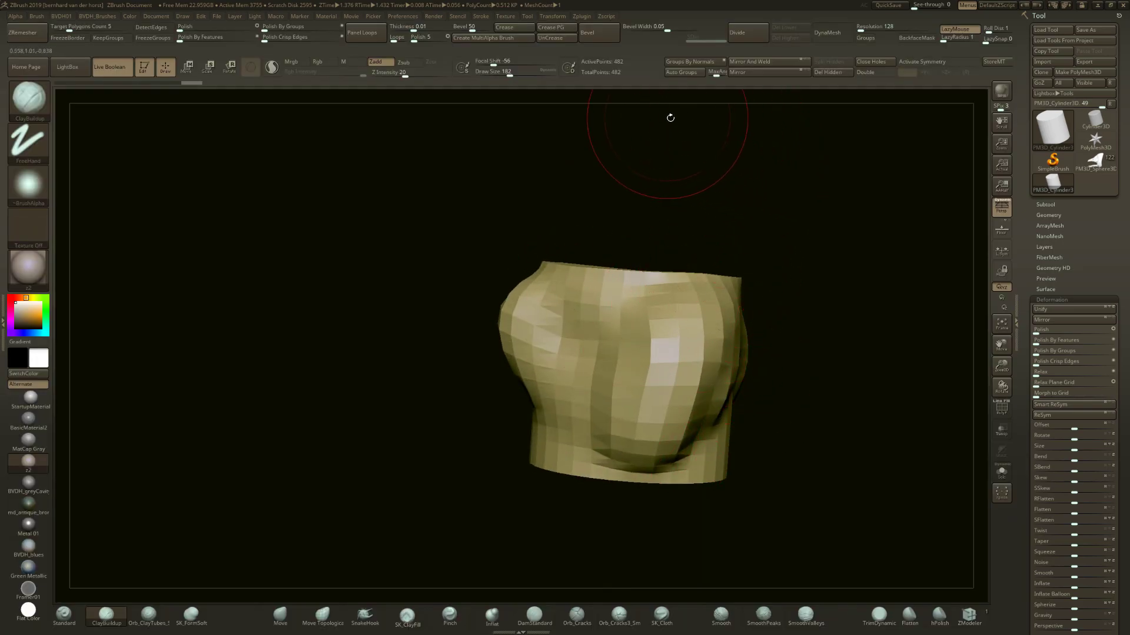
{"action": "left_click_drag", "start_coordinate": [731, 101], "coordinate": [761, 338]}
{"action": "key", "text": "Tab"}
Apply Mirror And Weld to the sculpted cylinder using the custom pop-up menu of mesh commands
{"action": "key", "text": "1"}
{"action": "key", "text": "1"}
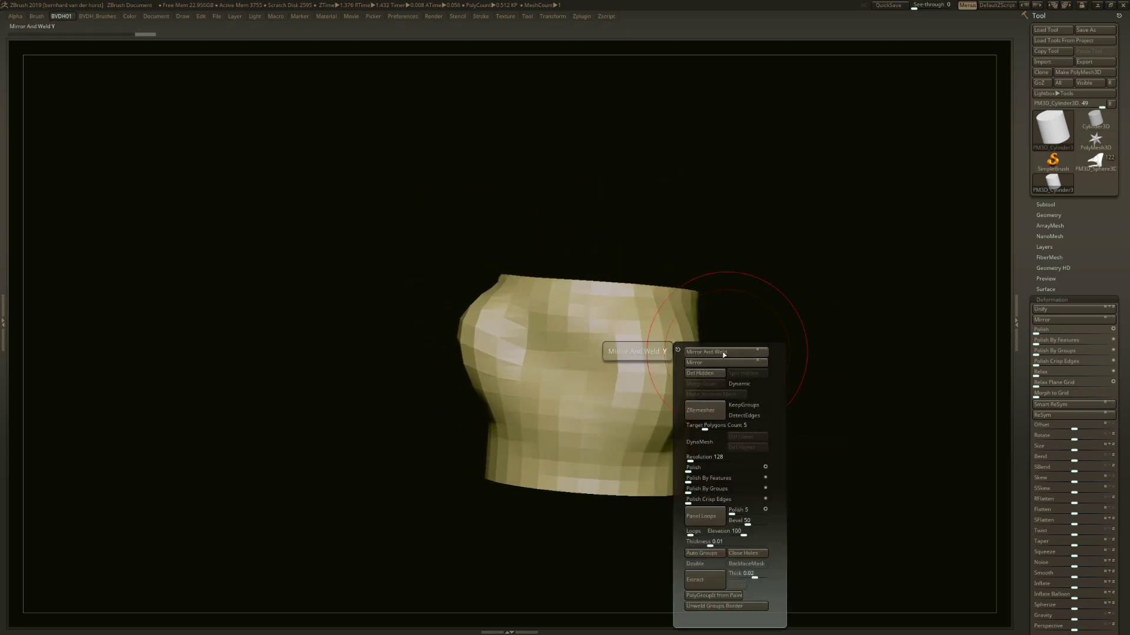
{"action": "left_click", "coordinate": [723, 353]}
{"action": "left_click_drag", "start_coordinate": [633, 277], "coordinate": [645, 294]}
Remesh the mirrored cylinder with ZRemesher from the custom pop-up menu and inspect the new topology
{"action": "key", "text": "1"}
{"action": "mouse_move", "coordinate": [608, 227]}
{"action": "left_mouse_down"}
{"action": "mouse_move", "coordinate": [591, 221]}
{"action": "mouse_move", "coordinate": [603, 242]}
{"action": "left_mouse_up"}
{"action": "key", "text": "1"}
{"action": "key", "text": "1"}
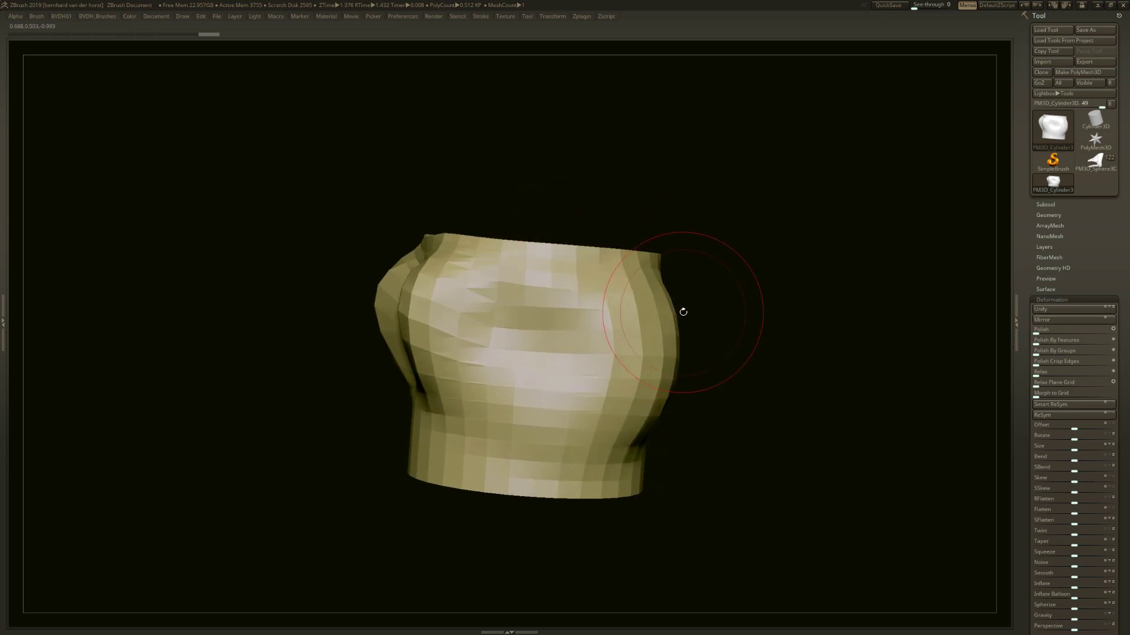
{"action": "key", "text": "1"}
{"action": "left_click", "coordinate": [665, 371]}
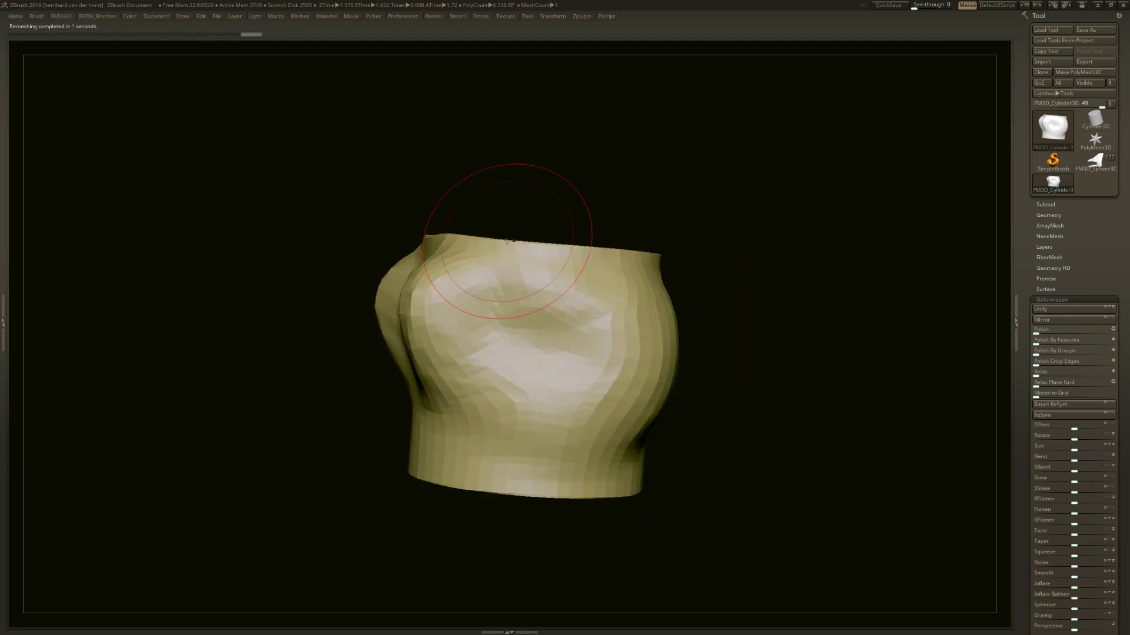
{"action": "left_click_drag", "start_coordinate": [532, 242], "coordinate": [588, 265]}
{"action": "right_click_drag", "start_coordinate": [671, 337], "coordinate": [648, 317], "text": "ctrl"}
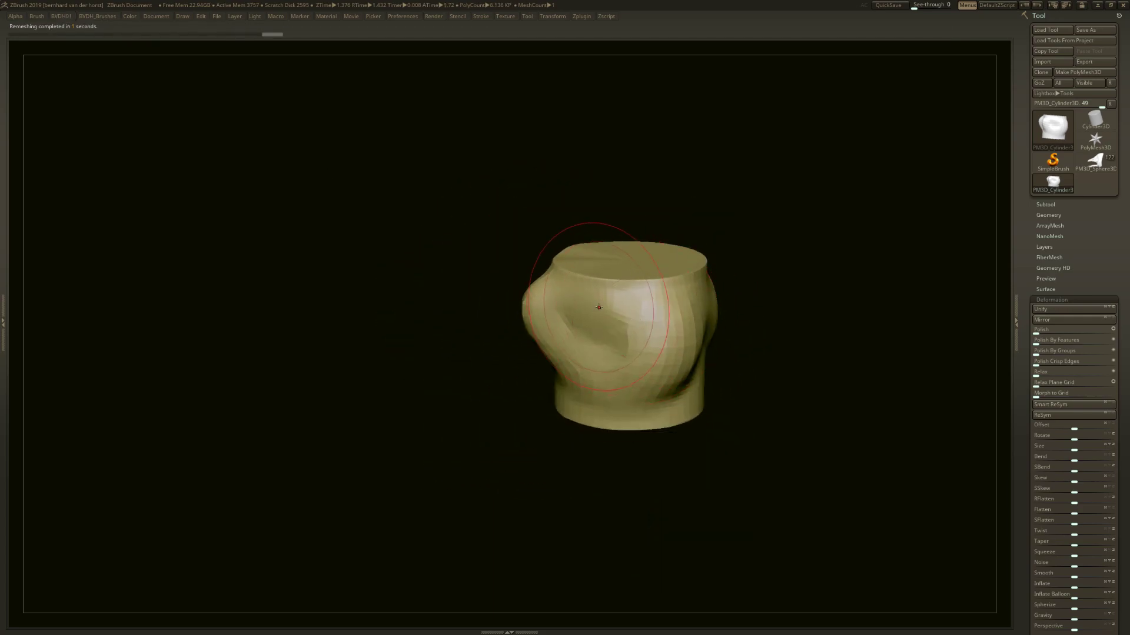
Examine the remaining commands in the custom pop-up menu, including DynaMesh, Polish, Panel Loops, Close Holes and Extract
{"action": "key", "text": "1"}
{"action": "key", "text": "1"}
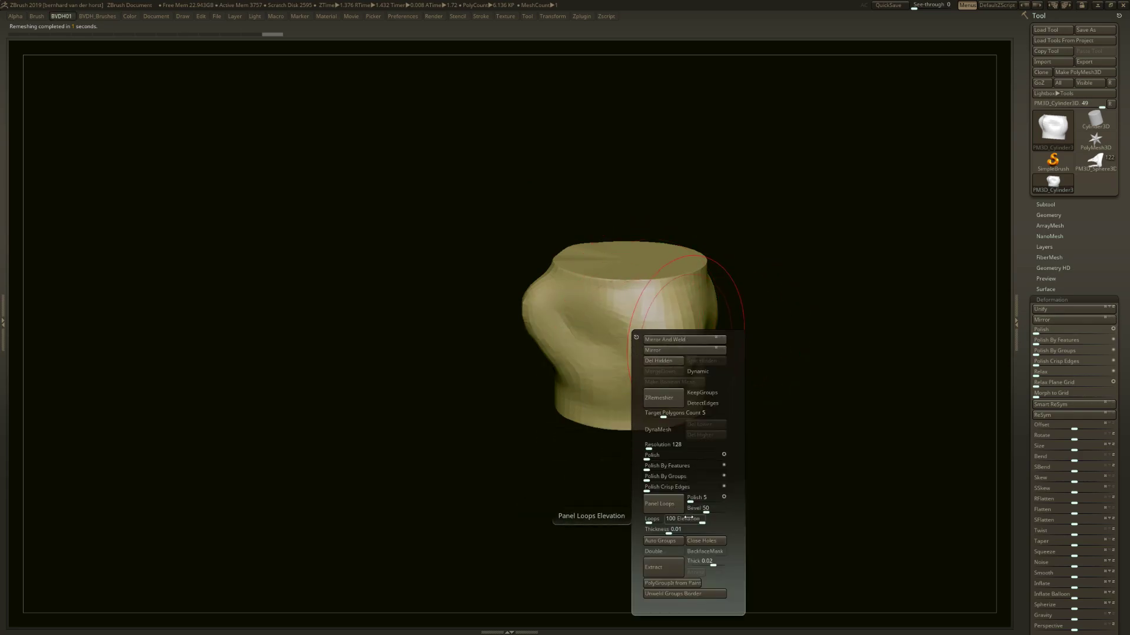
{"action": "left_click_drag", "start_coordinate": [1125, 345], "coordinate": [1069, 310]}
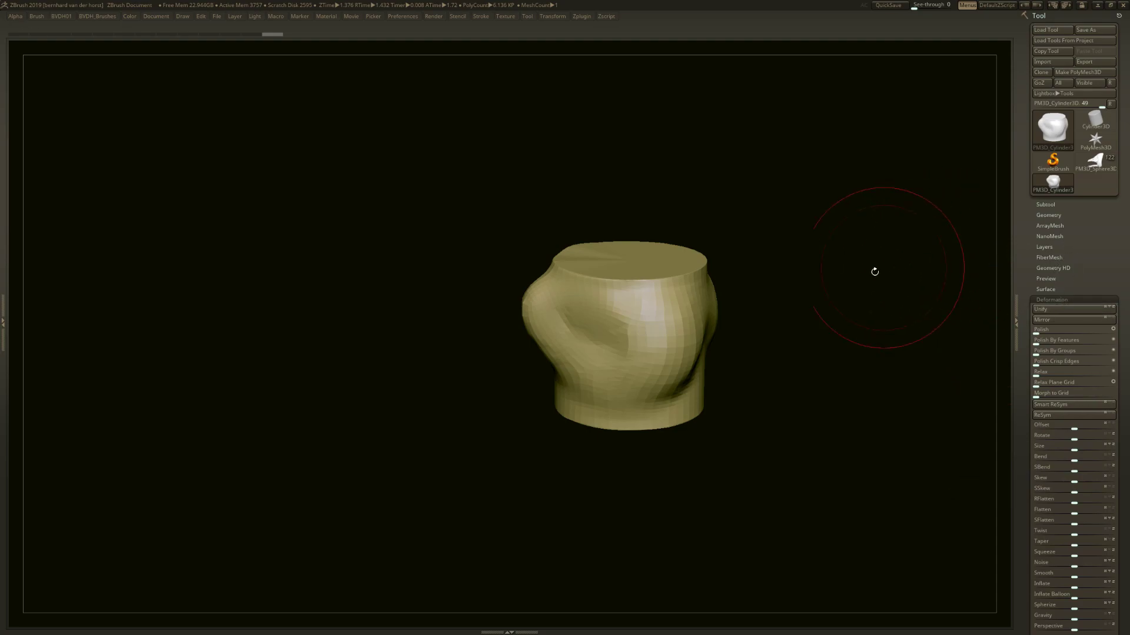
{"action": "right_click", "coordinate": [505, 328]}
{"action": "key", "text": "1"}
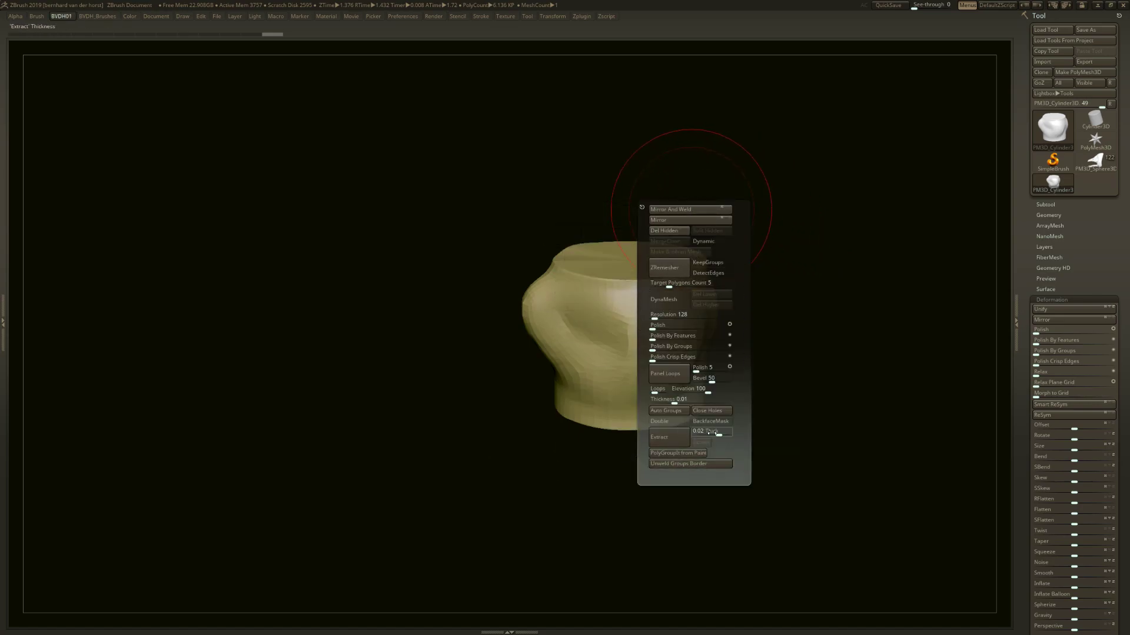
{"action": "key", "text": "1"}
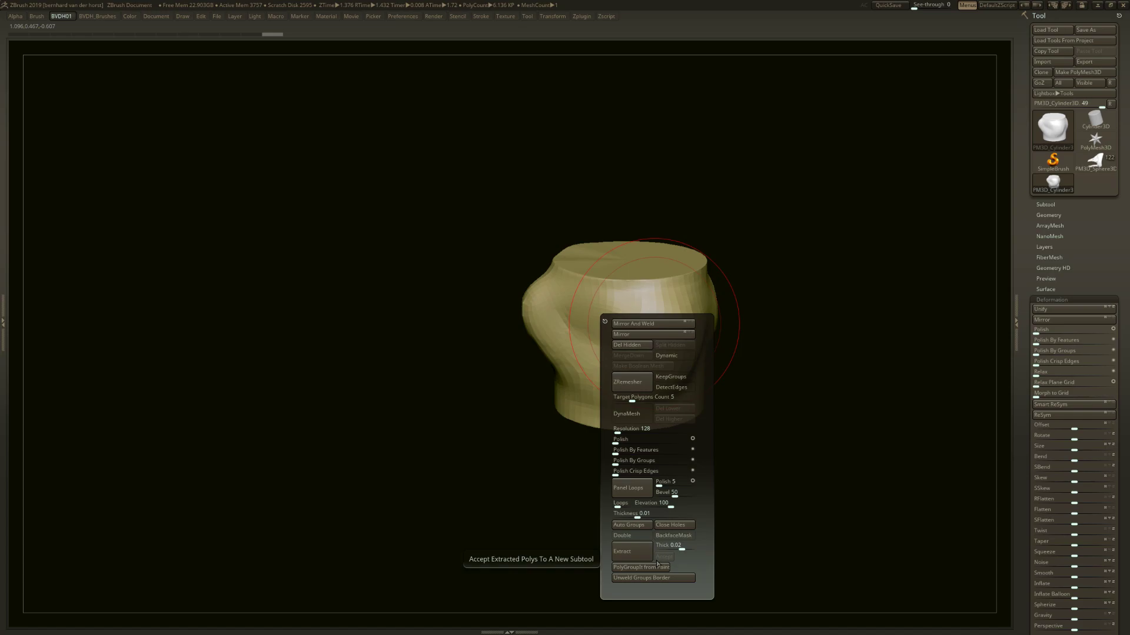
Sculpt and smooth the sides of the remeshed cylinder, and bring up the custom mesh-command menu once more
{"action": "left_click_drag", "start_coordinate": [792, 295], "coordinate": [729, 409], "text": "alt"}
{"action": "left_click_drag", "start_coordinate": [729, 409], "coordinate": [731, 370]}
{"action": "mouse_move", "coordinate": [527, 450]}
{"action": "left_mouse_down", "text": "shift"}
{"action": "mouse_move", "coordinate": [585, 424]}
{"action": "mouse_move", "coordinate": [559, 411]}
{"action": "left_mouse_up", "text": "shift"}
{"action": "left_click_drag", "start_coordinate": [700, 406], "coordinate": [700, 455]}
{"action": "mouse_move", "coordinate": [646, 426]}
{"action": "left_mouse_down", "text": "shift"}
{"action": "mouse_move", "coordinate": [489, 400]}
{"action": "mouse_move", "coordinate": [492, 438]}
{"action": "left_mouse_up", "text": "shift"}
{"action": "left_click_drag", "start_coordinate": [450, 430], "coordinate": [394, 412]}
{"action": "mouse_move", "coordinate": [730, 356]}
{"action": "left_mouse_down", "text": "shift"}
{"action": "mouse_move", "coordinate": [670, 362]}
{"action": "mouse_move", "coordinate": [673, 455]}
{"action": "mouse_move", "coordinate": [652, 462]}
{"action": "left_mouse_up", "text": "shift"}
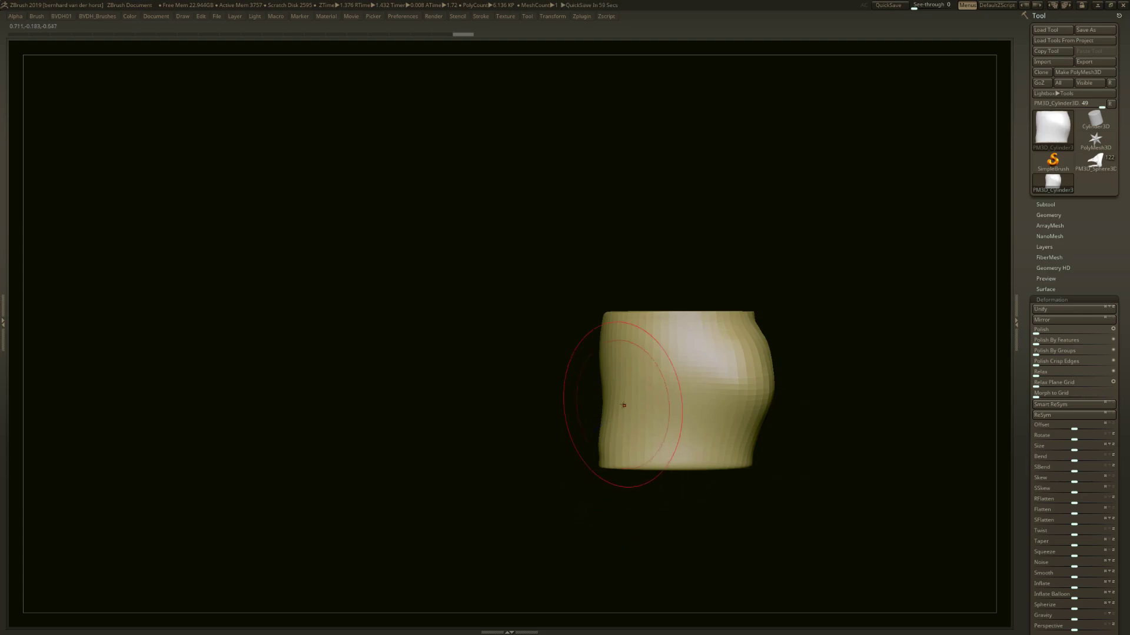
{"action": "left_click_drag", "start_coordinate": [560, 280], "coordinate": [564, 393]}
{"action": "right_click_drag", "start_coordinate": [624, 302], "coordinate": [640, 366]}
{"action": "key", "text": "1"}
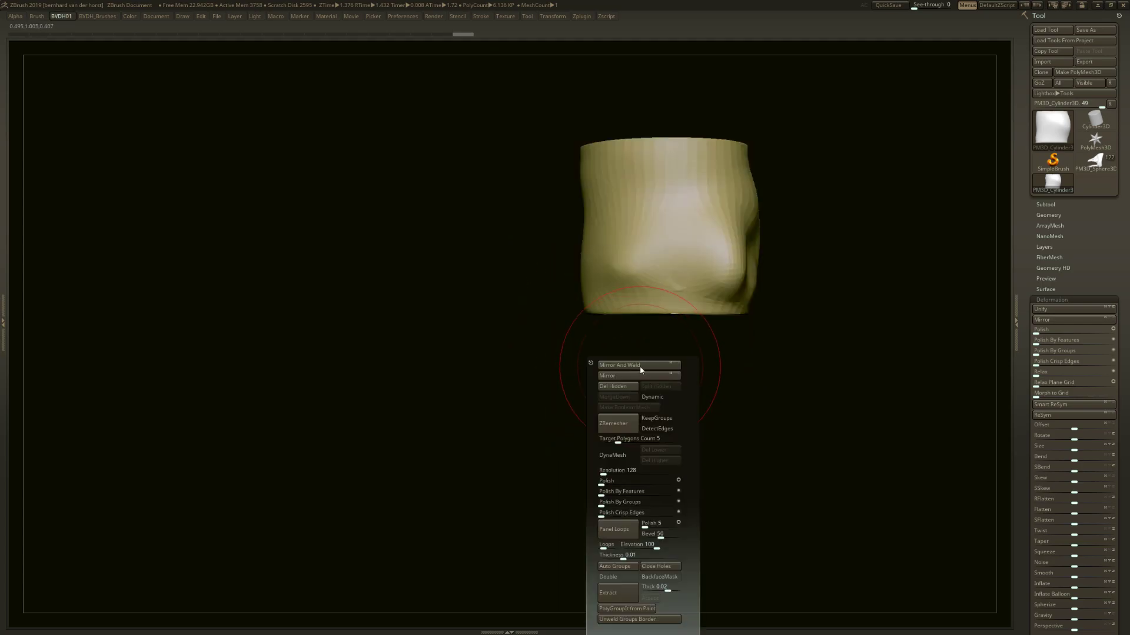
{"action": "right_click_drag", "start_coordinate": [733, 252], "coordinate": [616, 322], "text": "alt"}
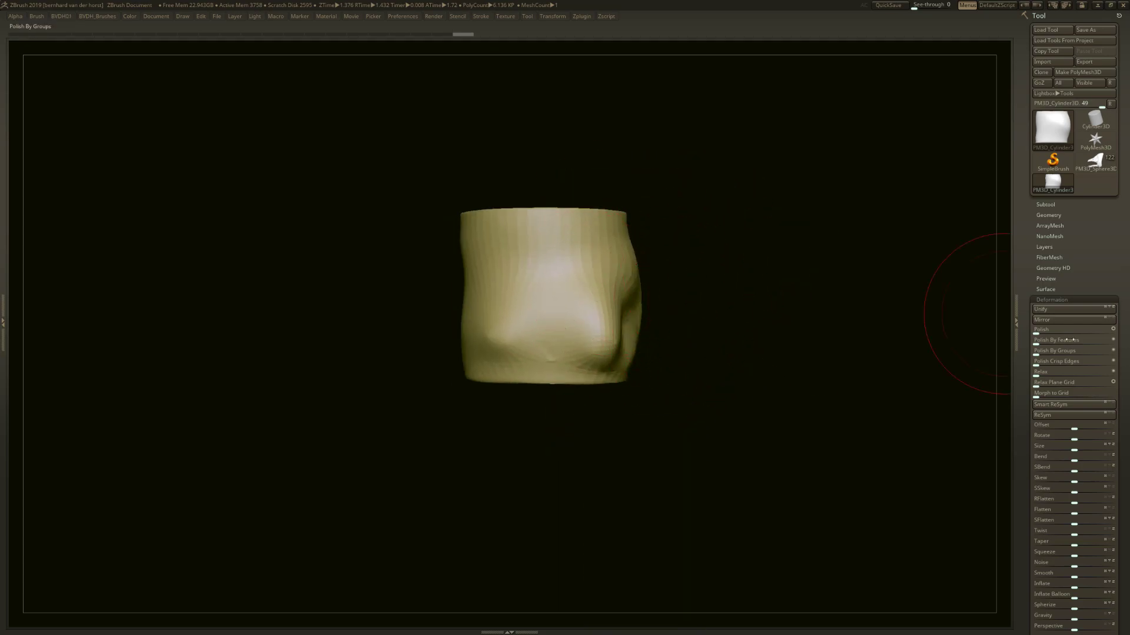
Dock the Preferences palette in the side tray and turn on Enable Customize in its Config section
{"action": "left_click", "coordinate": [411, 16]}
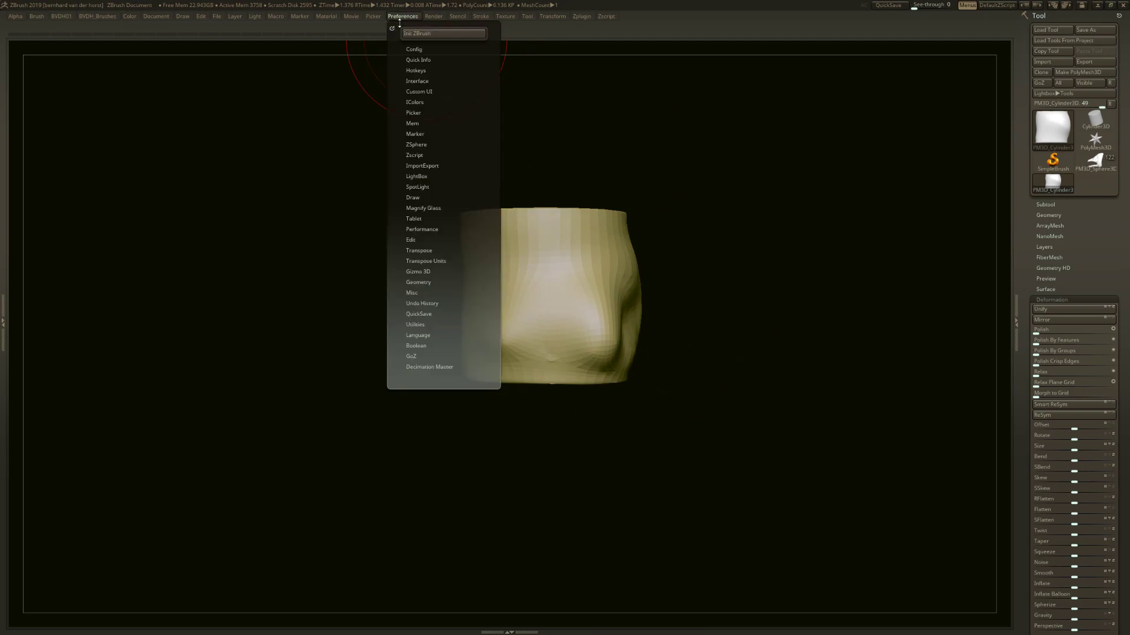
{"action": "left_click", "coordinate": [393, 28]}
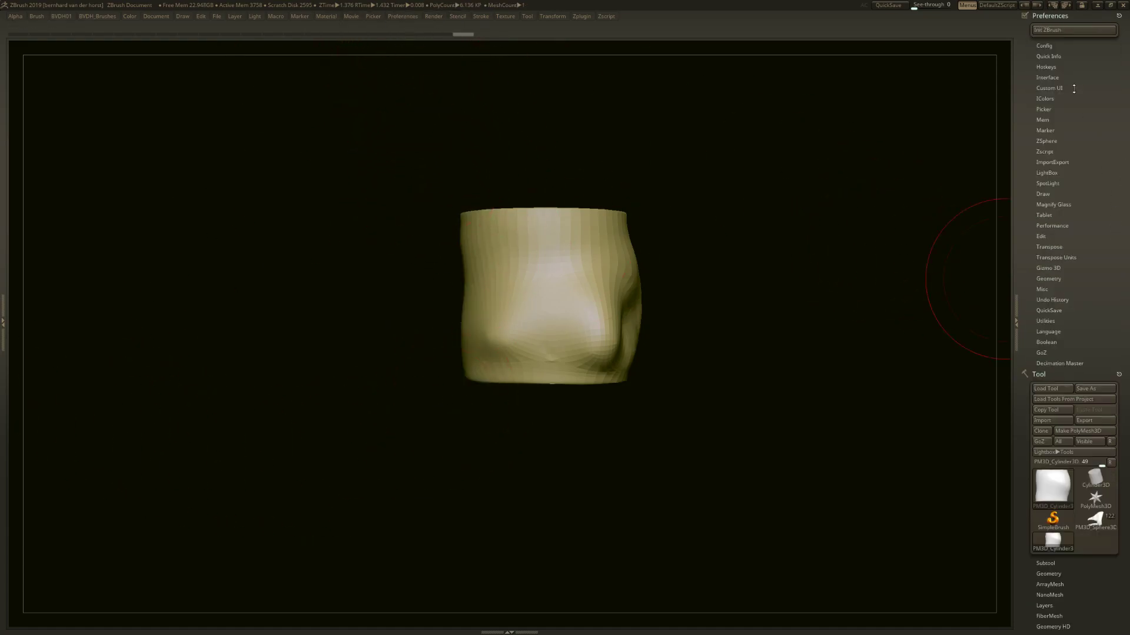
{"action": "left_click", "coordinate": [1045, 46]}
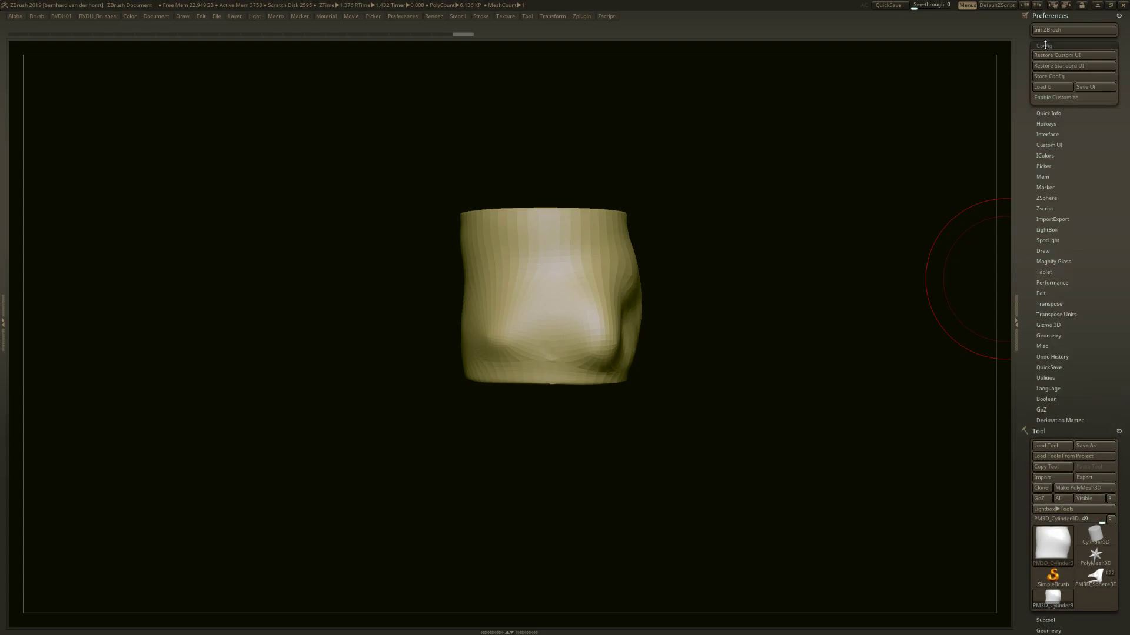
{"action": "left_click", "coordinate": [1053, 100]}
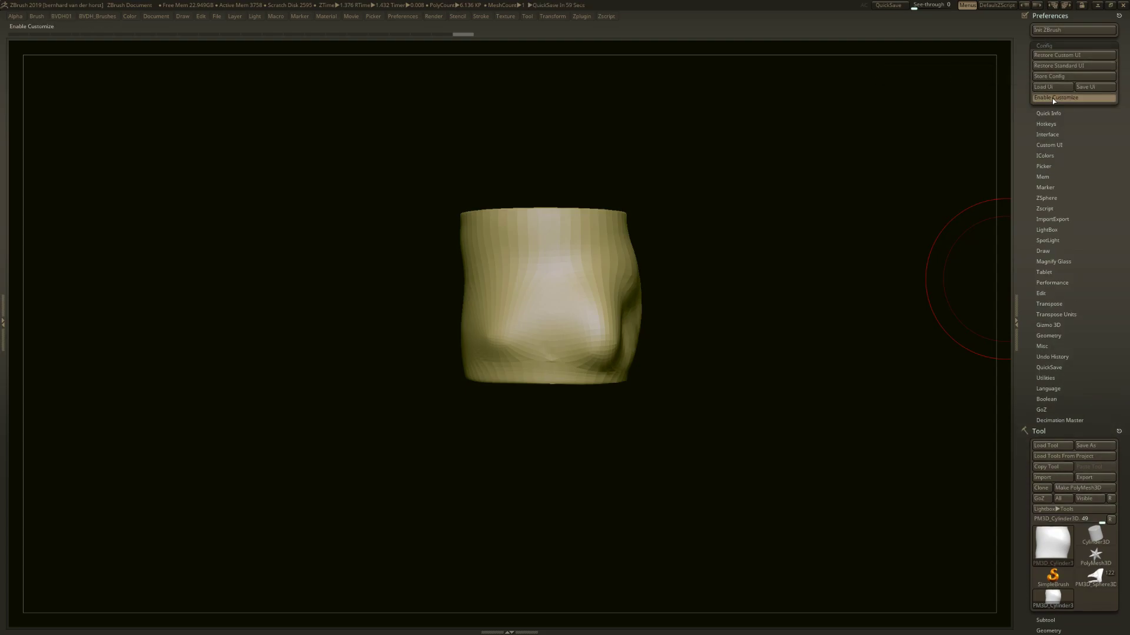
Create a new custom interface menu titled TEST
{"action": "left_click", "coordinate": [1049, 144]}
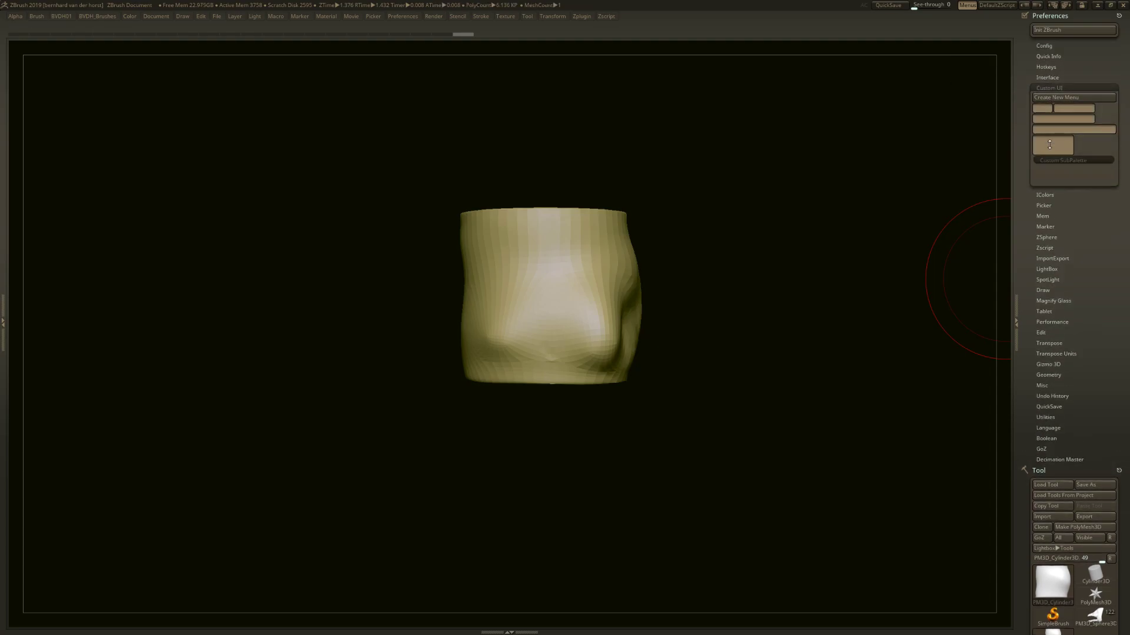
{"action": "left_click", "coordinate": [1060, 97]}
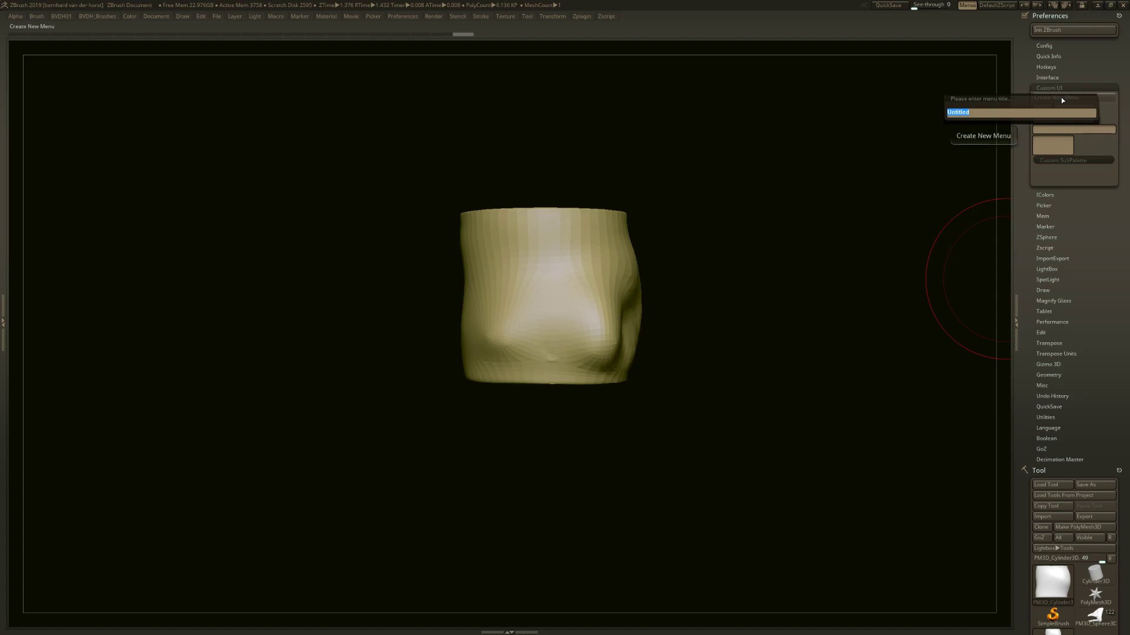
{"action": "type", "text": "TEST"}
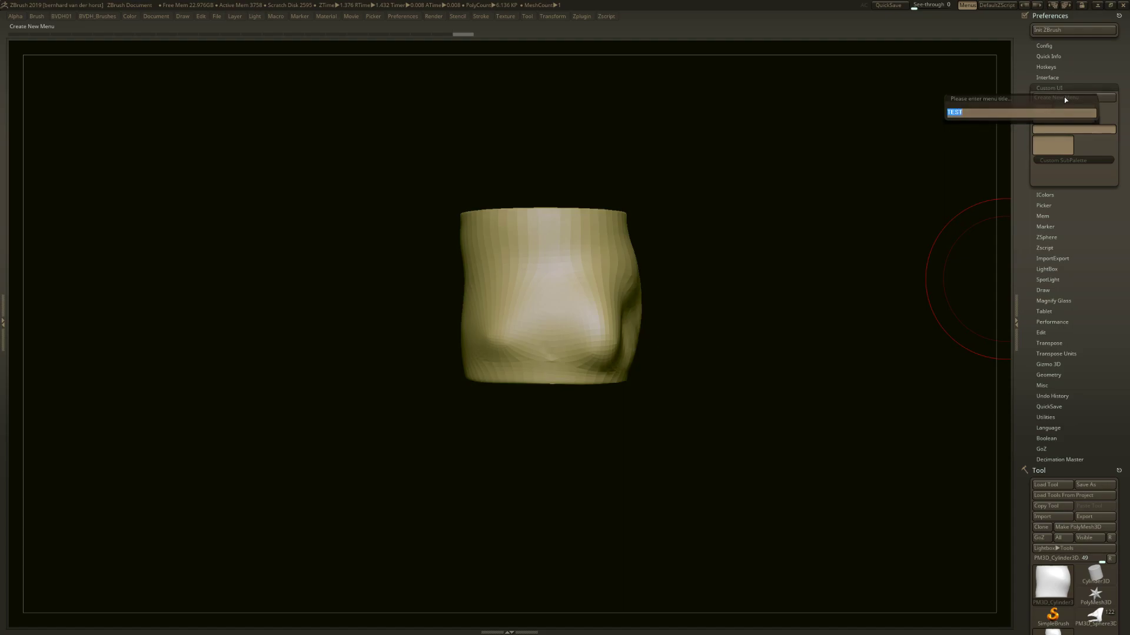
{"action": "key", "text": "Return"}
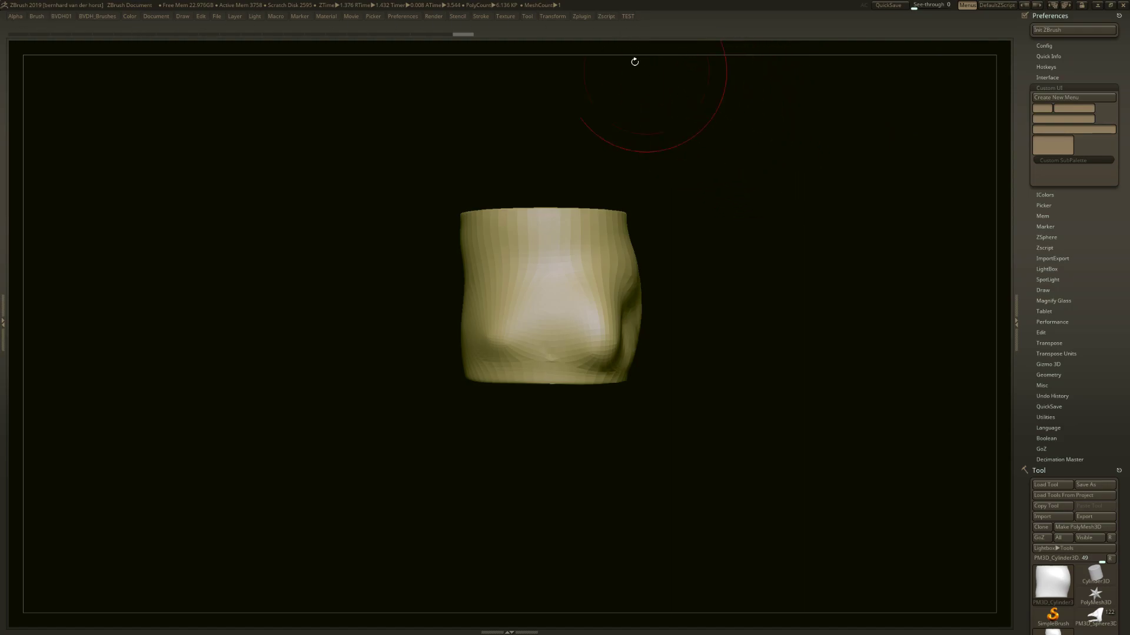
Move the TEST menu between Stroke and Texture and dock it in the tray above Preferences
{"action": "left_click_drag", "start_coordinate": [643, 45], "coordinate": [670, 151]}
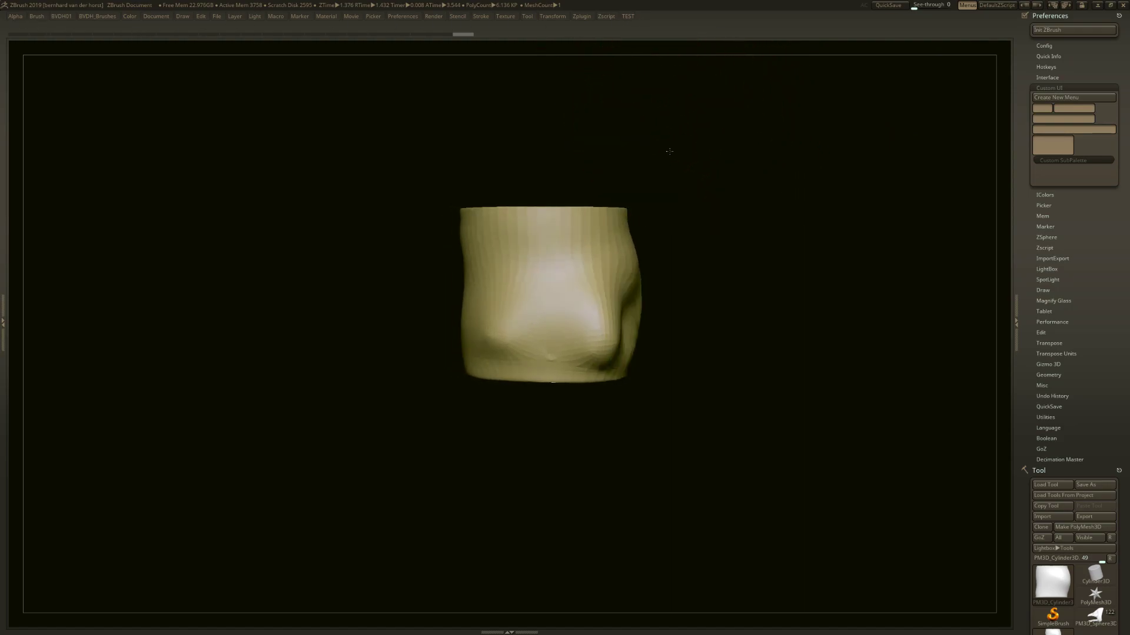
{"action": "left_click", "coordinate": [606, 18]}
{"action": "left_click", "coordinate": [503, 17]}
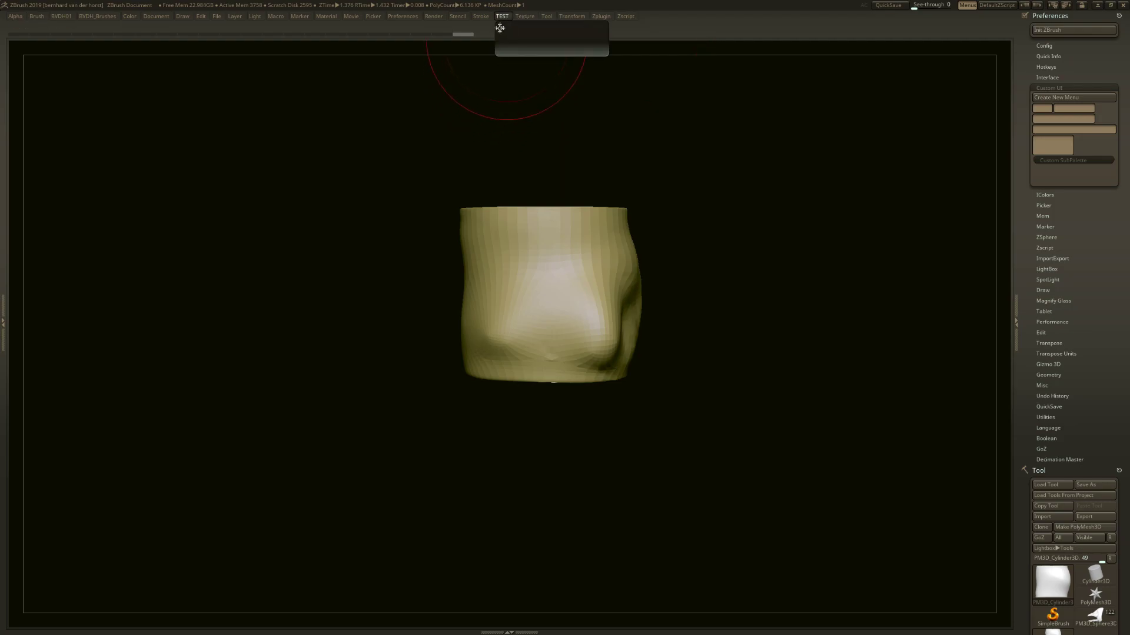
{"action": "left_click", "coordinate": [499, 27]}
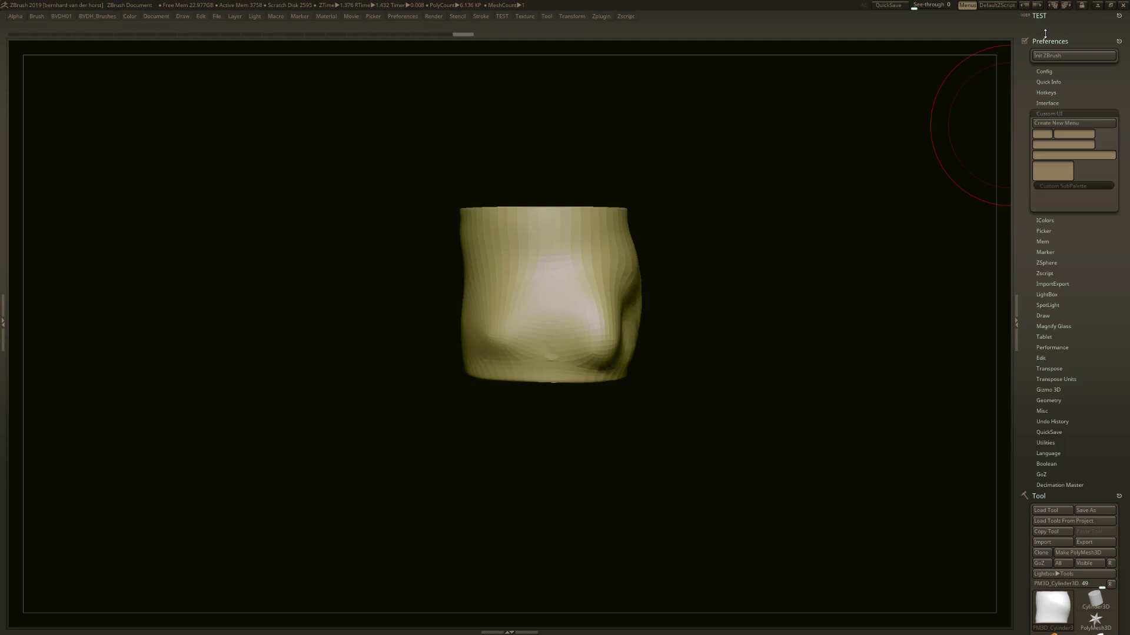
Show the full interface, expand the Subtool section and set its Visible Count to 2
{"action": "key", "text": "Tab"}
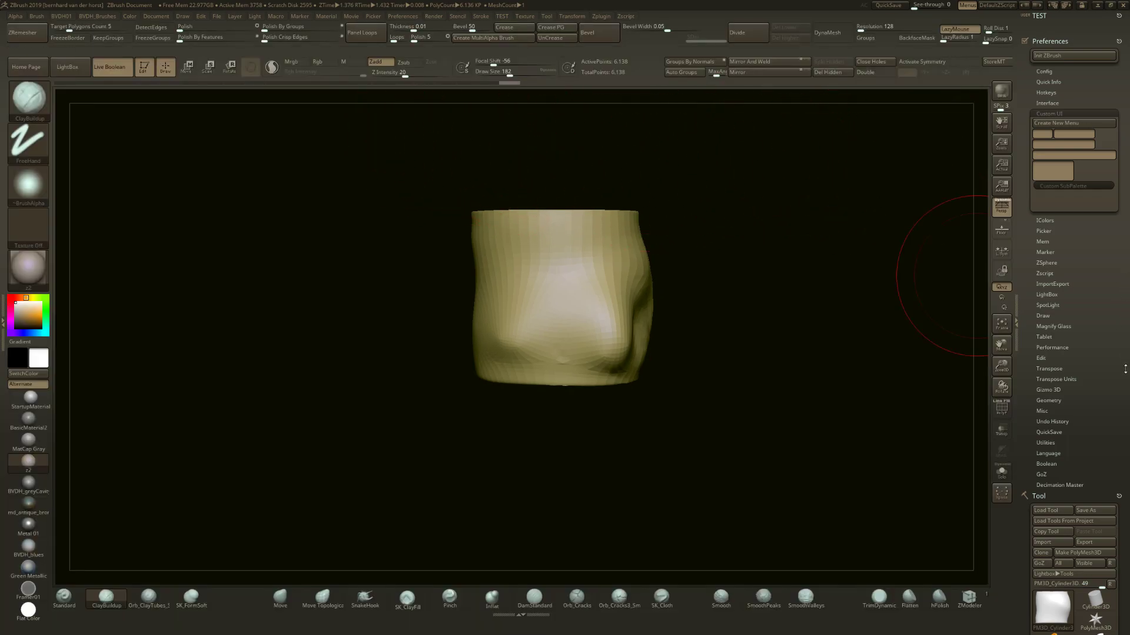
{"action": "scroll", "coordinate": [1107, 341], "scroll_direction": "down", "scroll_amount": 10}
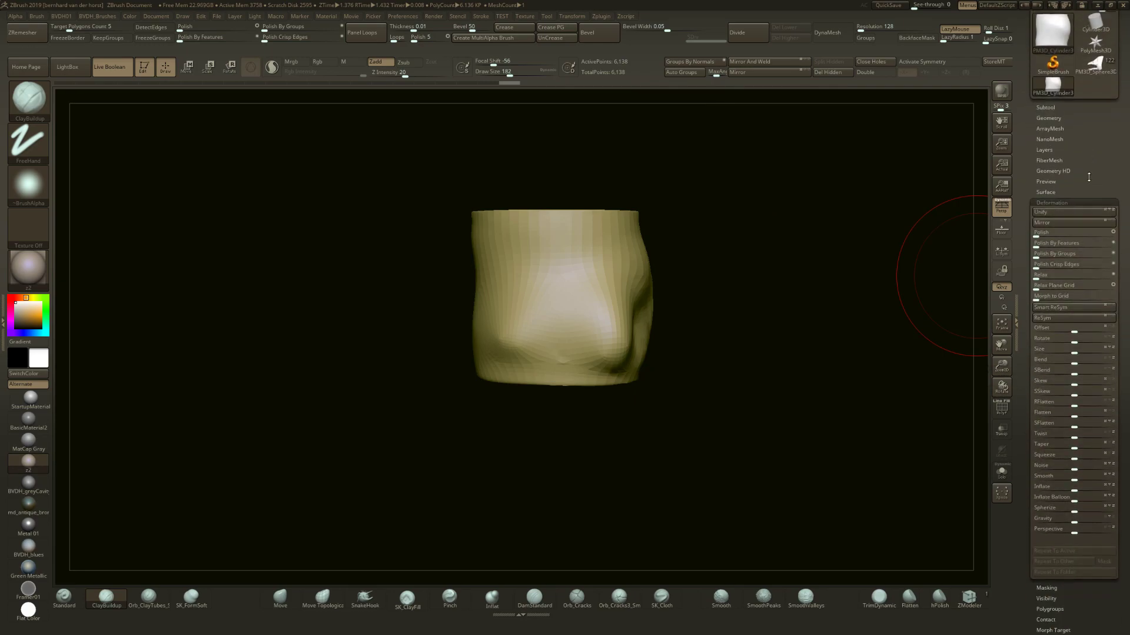
{"action": "left_click", "coordinate": [1056, 189]}
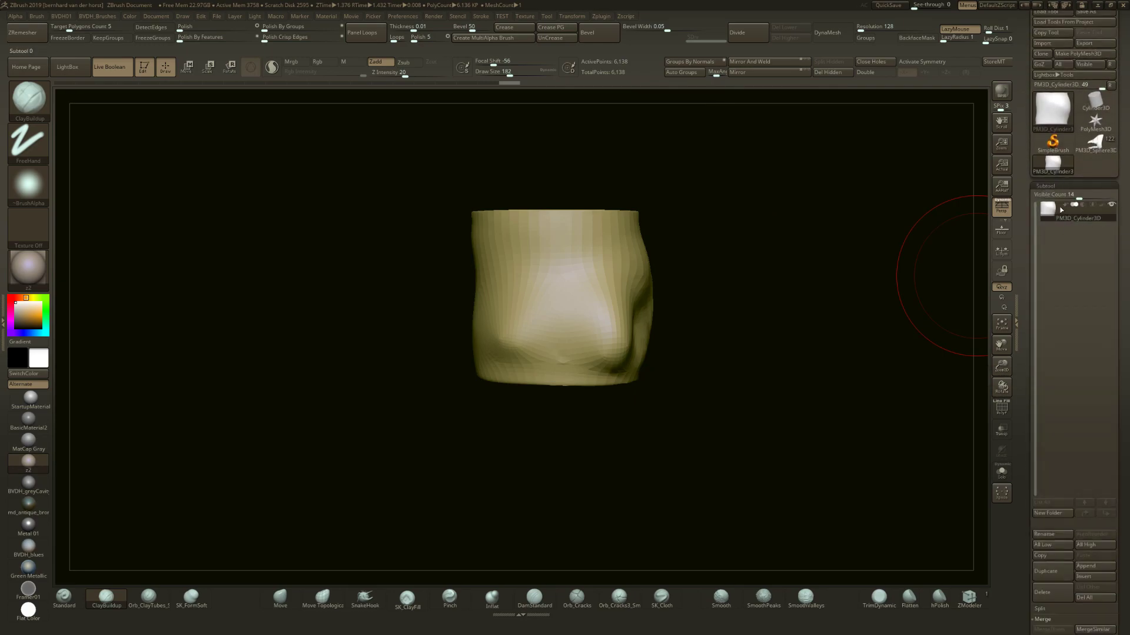
{"action": "left_click_drag", "start_coordinate": [1078, 196], "coordinate": [1035, 196]}
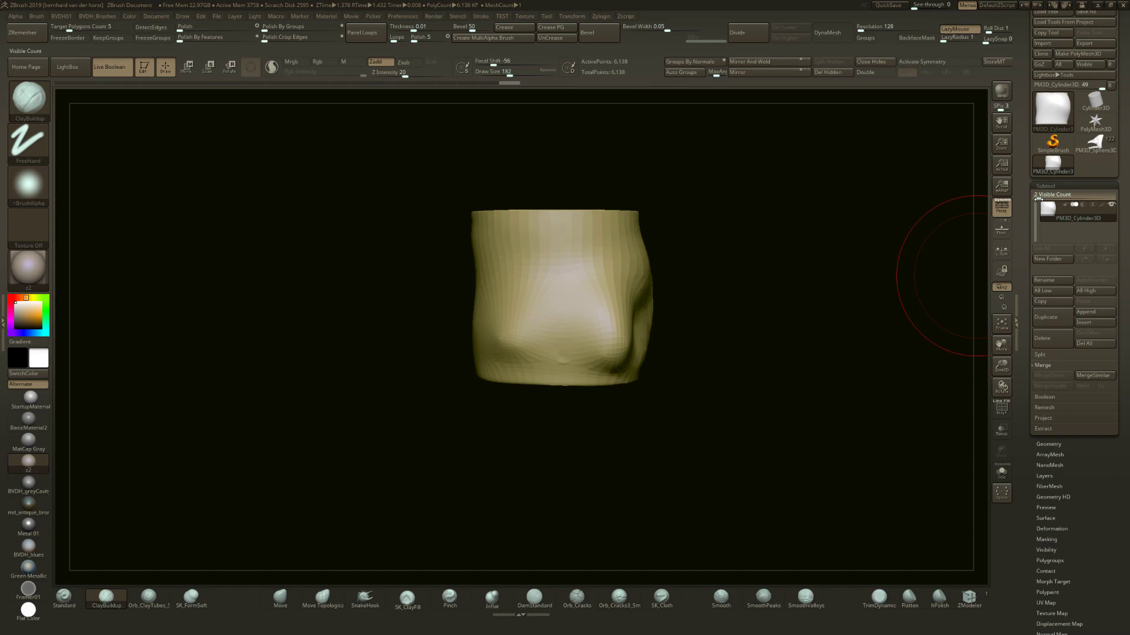
{"action": "scroll", "coordinate": [1128, 170], "scroll_direction": "up", "scroll_amount": 3}
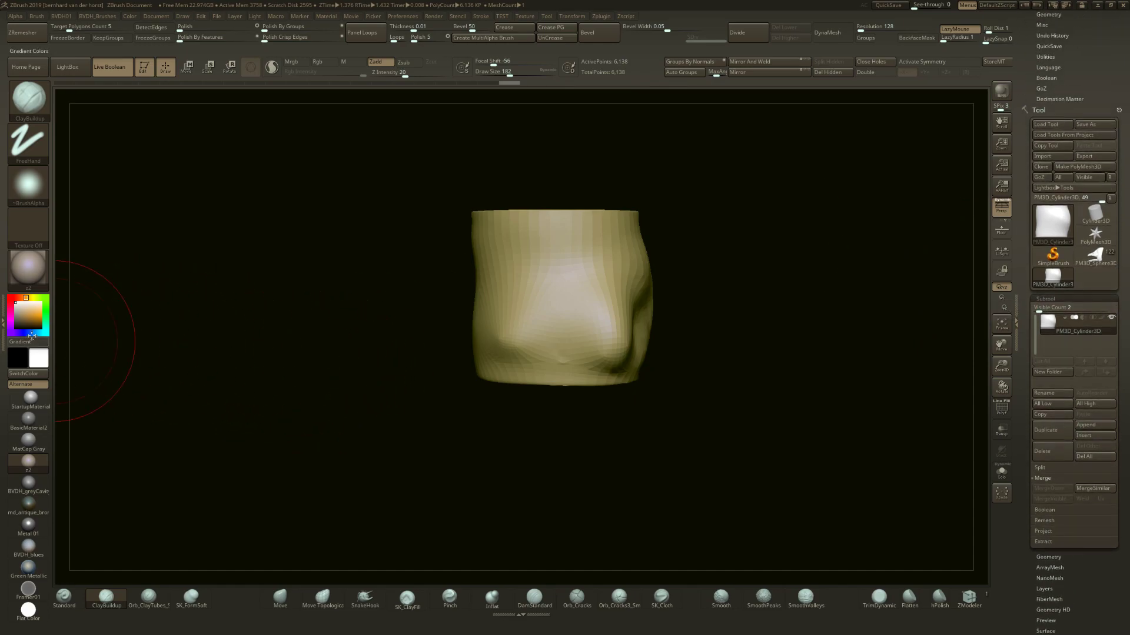
Open the opposite side tray and replace its Brush palette with the TEST menu
{"action": "left_click", "coordinate": [3, 324]}
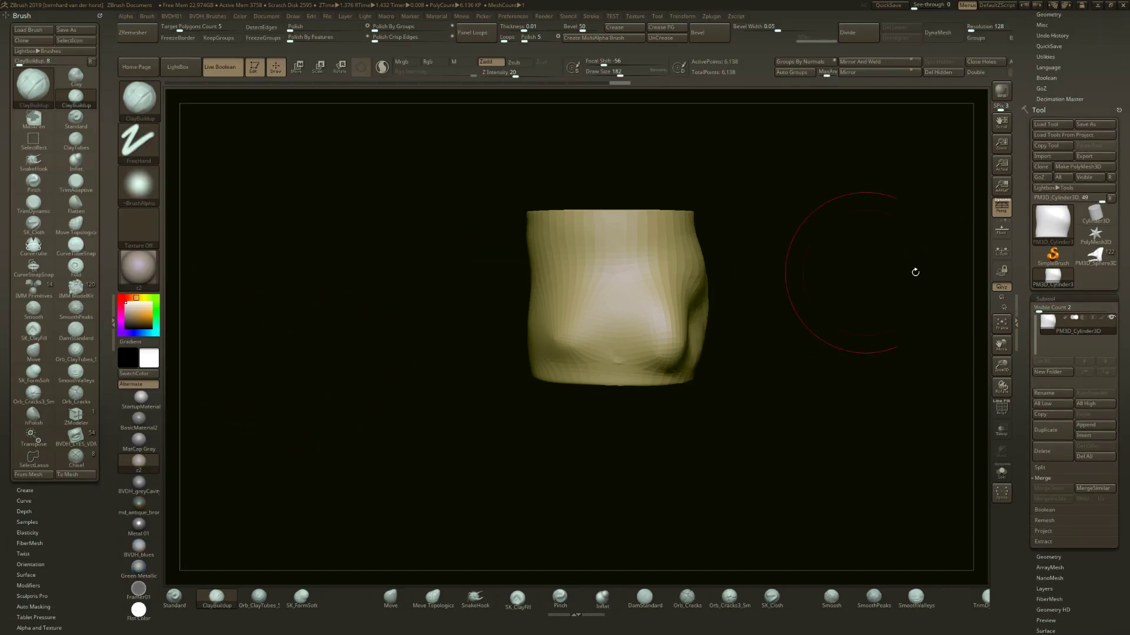
{"action": "scroll", "coordinate": [1128, 223], "scroll_direction": "up", "scroll_amount": 10}
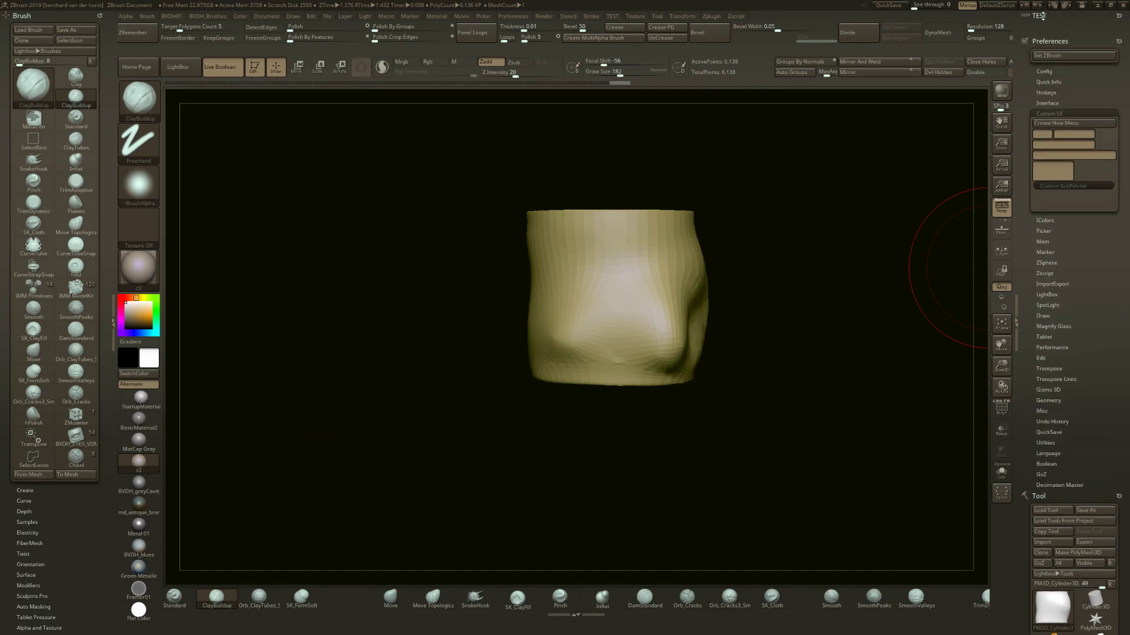
{"action": "mouse_move", "coordinate": [309, 239]}
{"action": "left_mouse_down"}
{"action": "mouse_move", "coordinate": [106, 44]}
{"action": "mouse_move", "coordinate": [104, 18]}
{"action": "left_mouse_up"}
{"action": "left_click", "coordinate": [98, 40]}
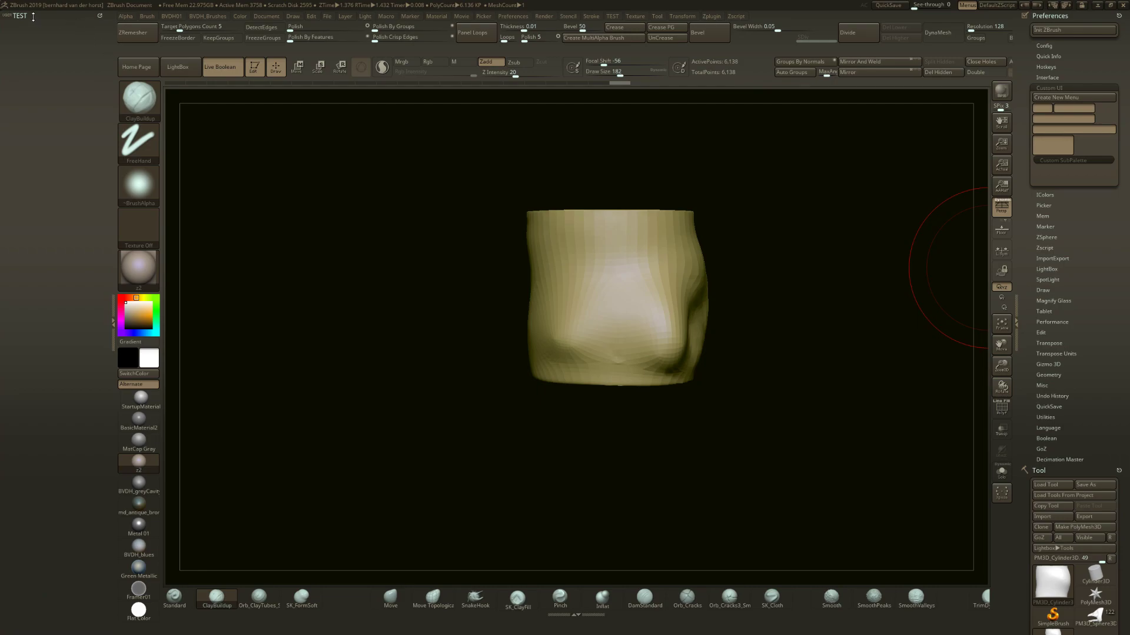
Add the Merge Down button from the Subtool palette's Merge section to the TEST menu
{"action": "left_click_drag", "start_coordinate": [1128, 310], "coordinate": [1104, 197]}
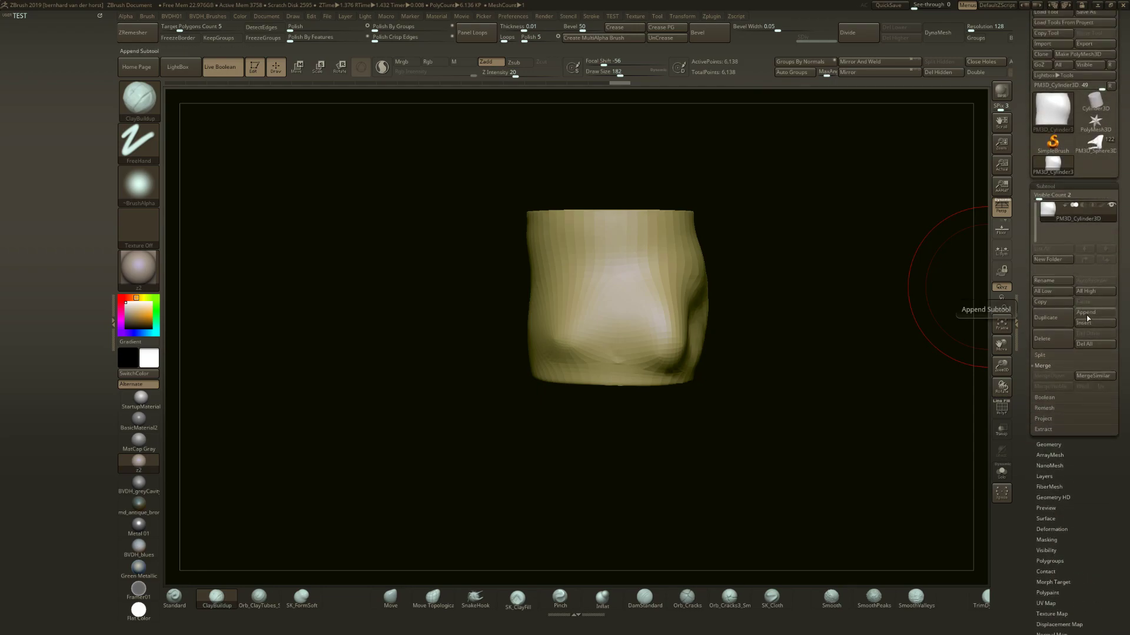
{"action": "key", "text": "ctrl"}
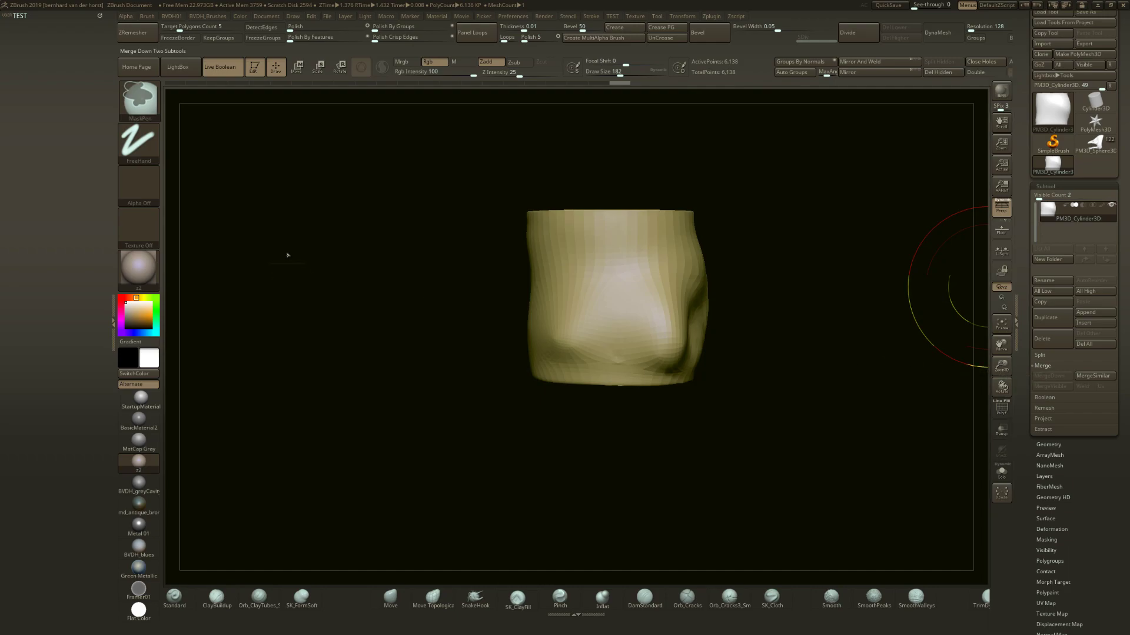
{"action": "left_click", "coordinate": [31, 31]}
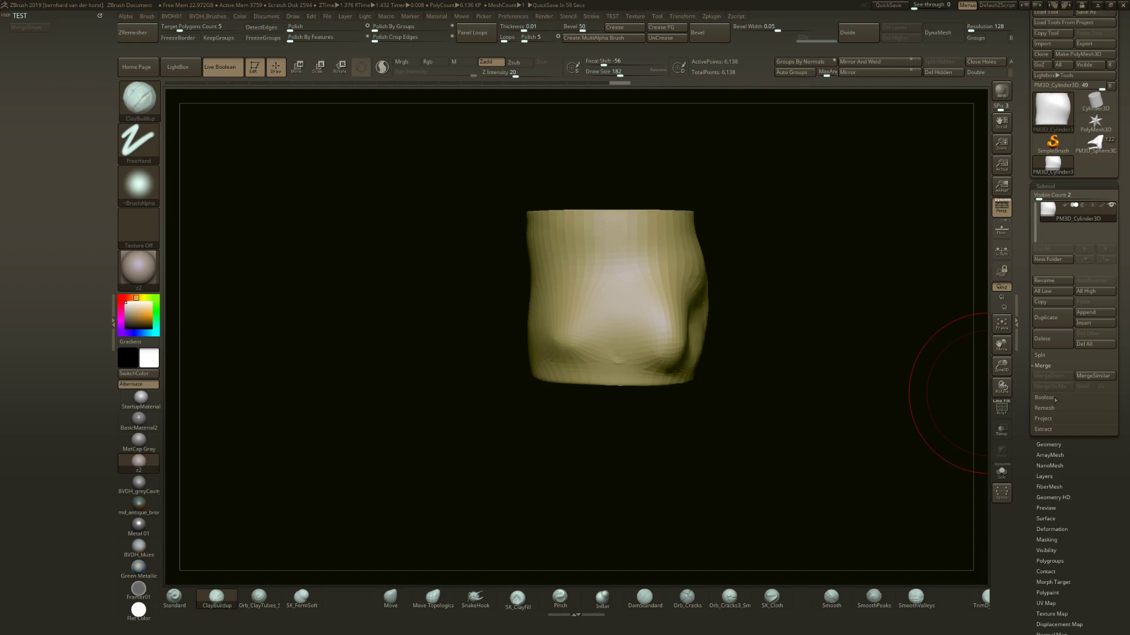
Expand Subtool Extract, add the Extract button to the TEST menu and try it, accepting the unmasked-mesh note with Always OK
{"action": "left_click", "coordinate": [1043, 429]}
{"action": "left_click_drag", "start_coordinate": [1042, 423], "coordinate": [80, 51], "text": "ctrl+alt"}
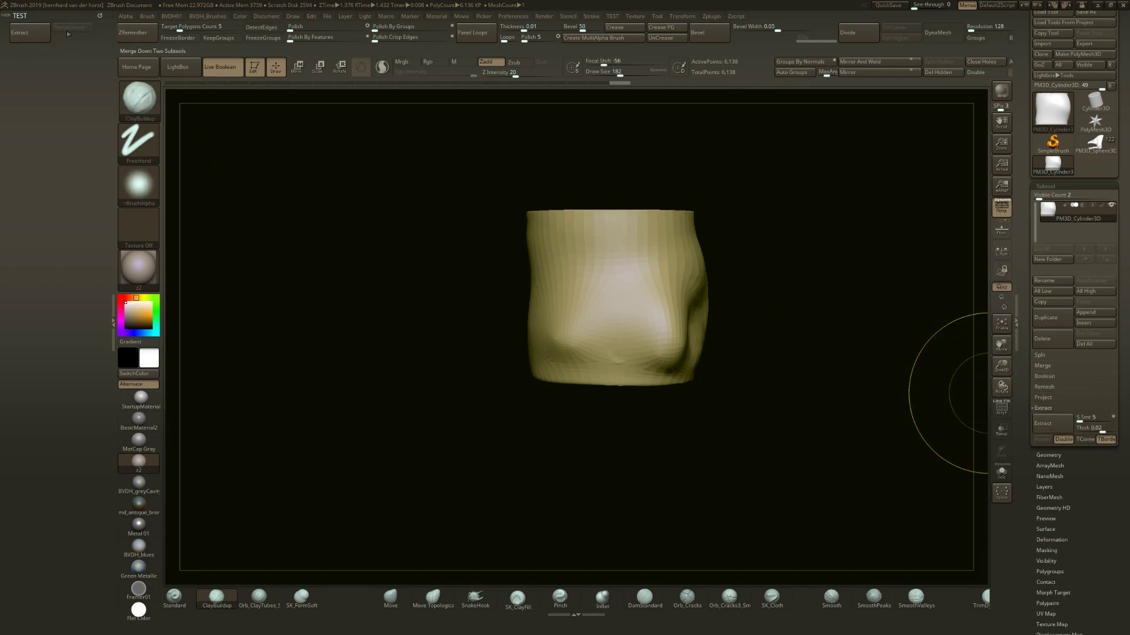
{"action": "left_click", "coordinate": [21, 29]}
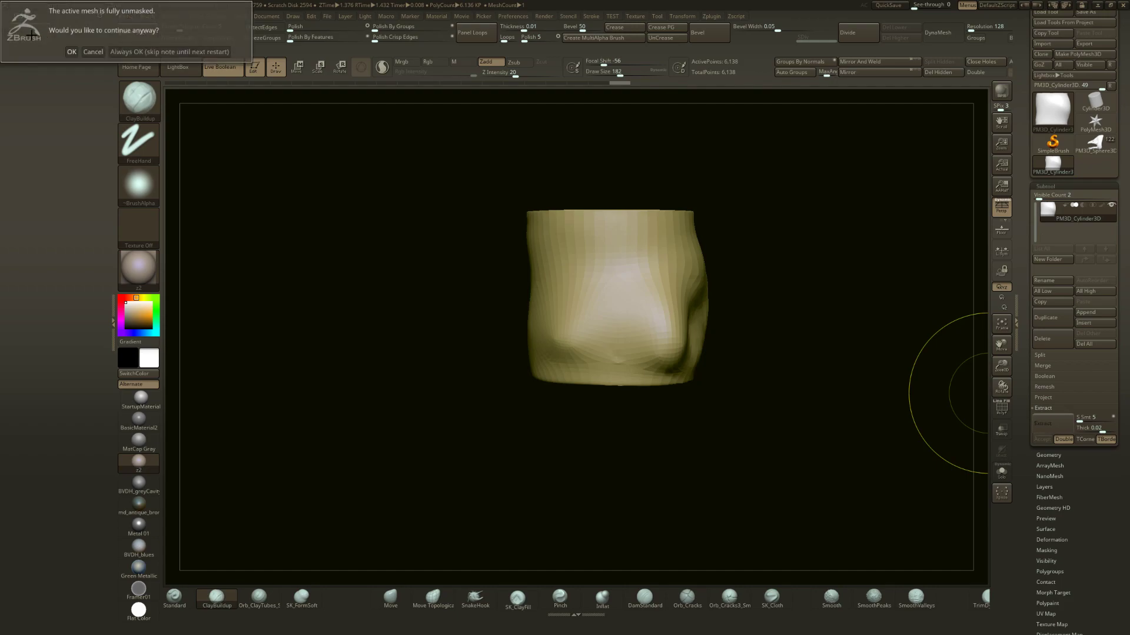
{"action": "left_click", "coordinate": [122, 52]}
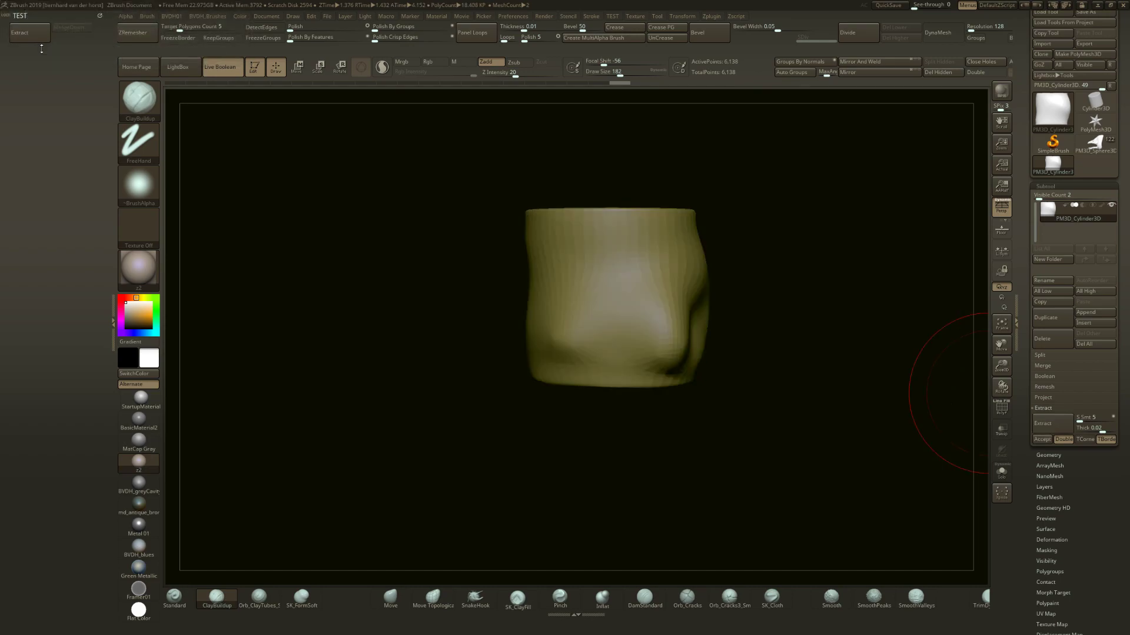
Rearrange the TEST menu's buttons and remove Merge Down, keeping only Extract
{"action": "left_click_drag", "start_coordinate": [32, 35], "coordinate": [78, 37], "text": "ctrl+alt"}
{"action": "key", "text": "ctrl"}
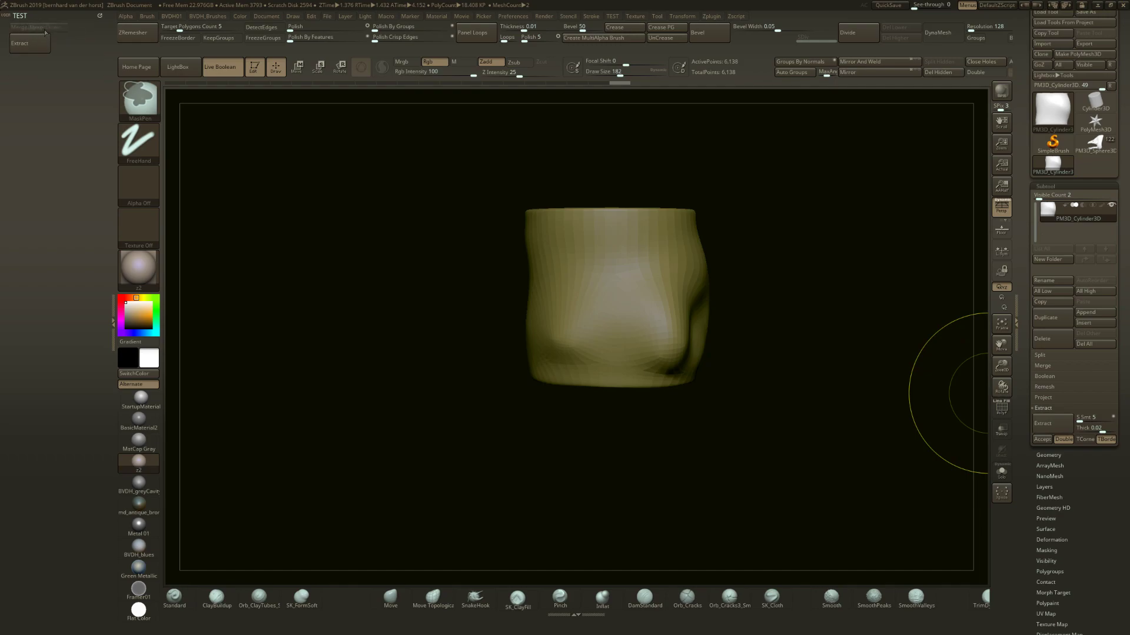
{"action": "left_click_drag", "start_coordinate": [72, 57], "coordinate": [73, 65], "text": "ctrl+alt"}
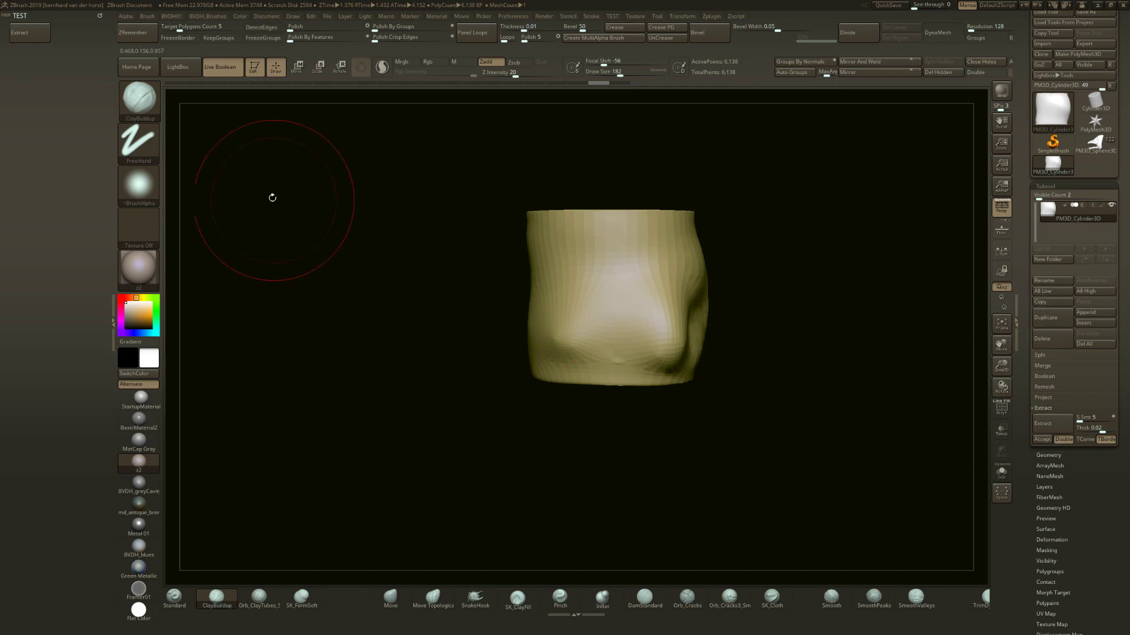
Add the Accept button and the Thick slider beside Extract in the TEST menu
{"action": "key", "text": "ctrl"}
{"action": "left_click_drag", "start_coordinate": [170, 109], "coordinate": [75, 35], "text": "ctrl+alt"}
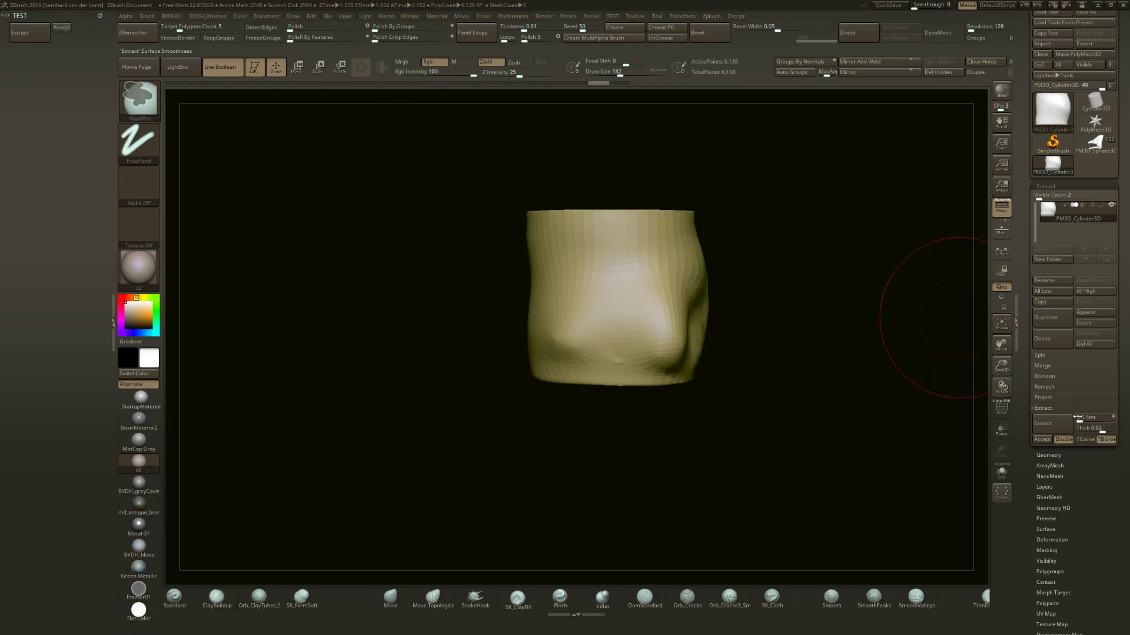
{"action": "left_click_drag", "start_coordinate": [1084, 428], "coordinate": [65, 37], "text": "ctrl+alt"}
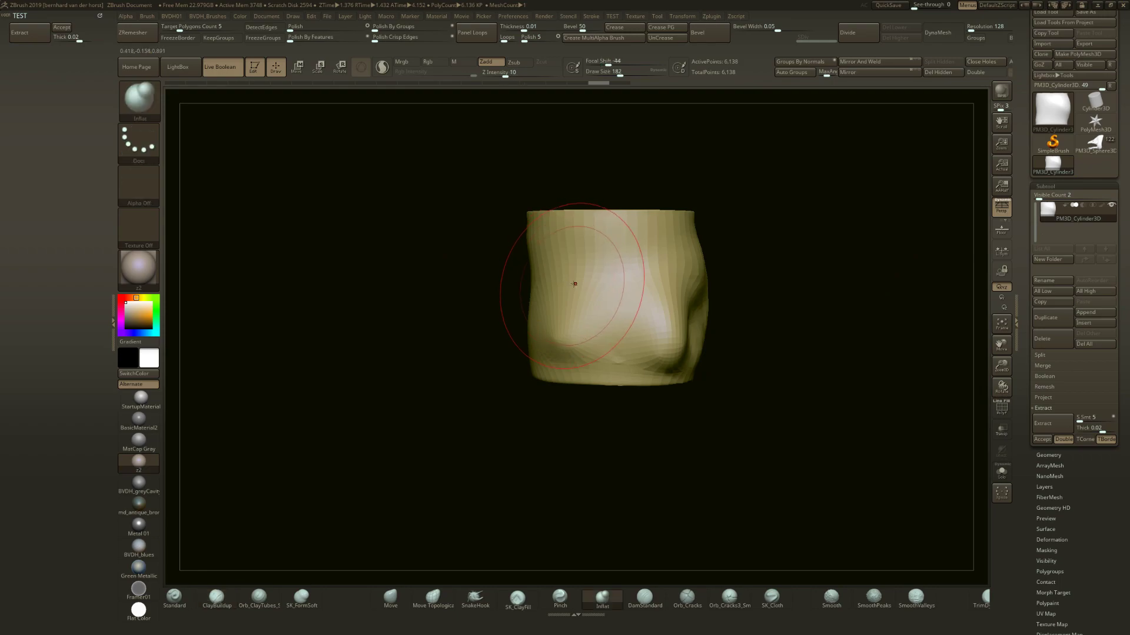
Examine the Extract commands in the custom mesh-command pop-up and look through the Geometry, EdgeLoop and Subtool sections
{"action": "key", "text": "1"}
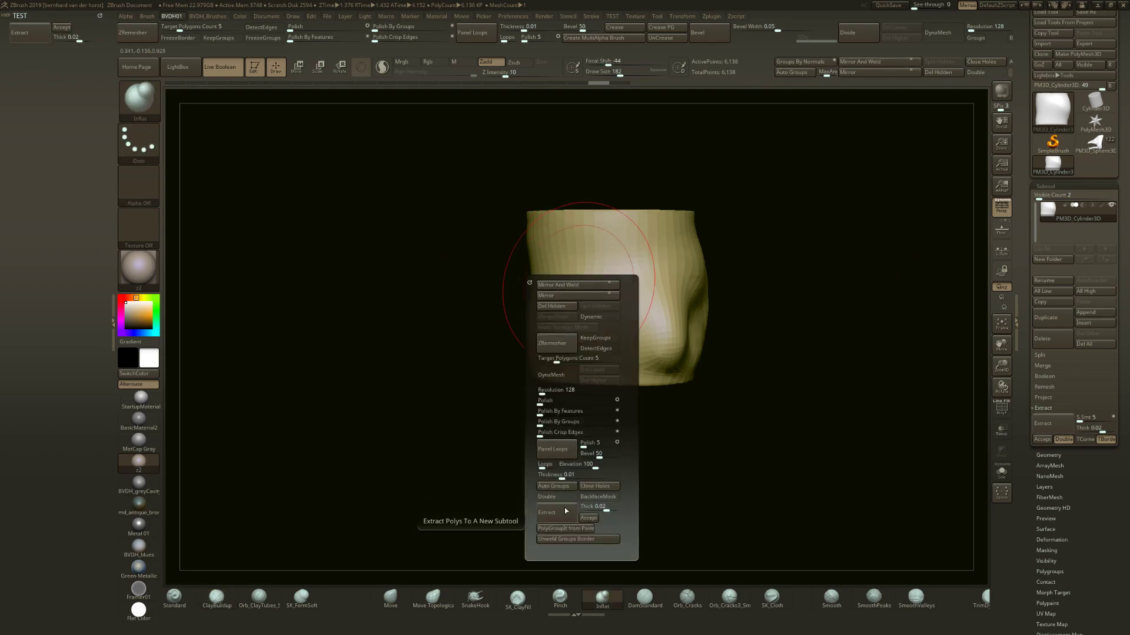
{"action": "scroll", "coordinate": [1120, 322], "scroll_direction": "up", "scroll_amount": 3}
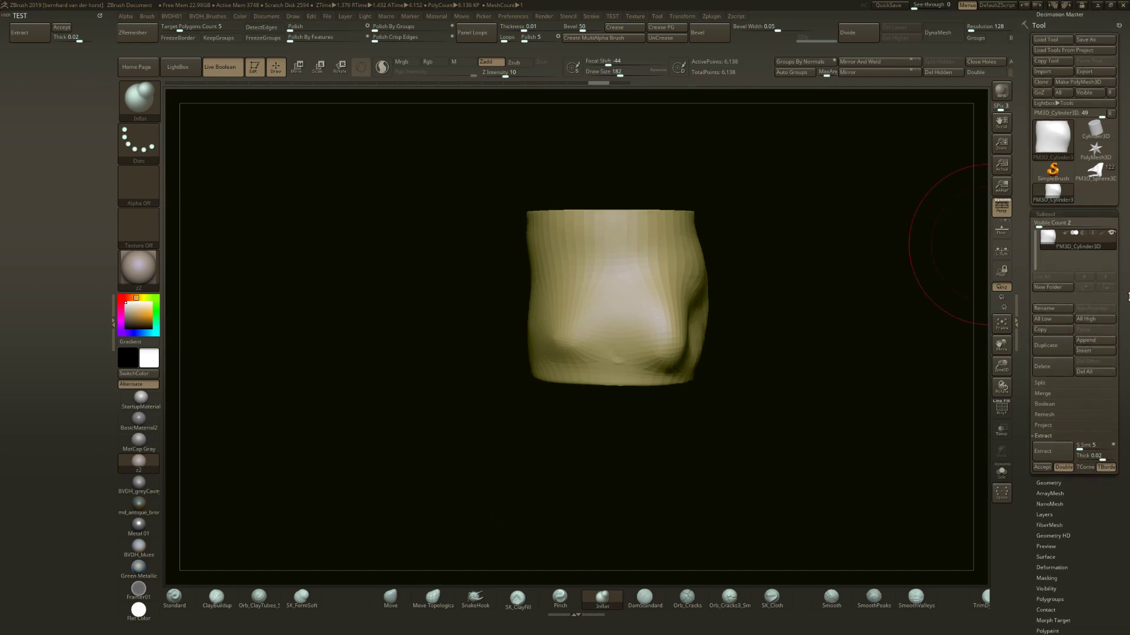
{"action": "left_click", "coordinate": [1048, 527]}
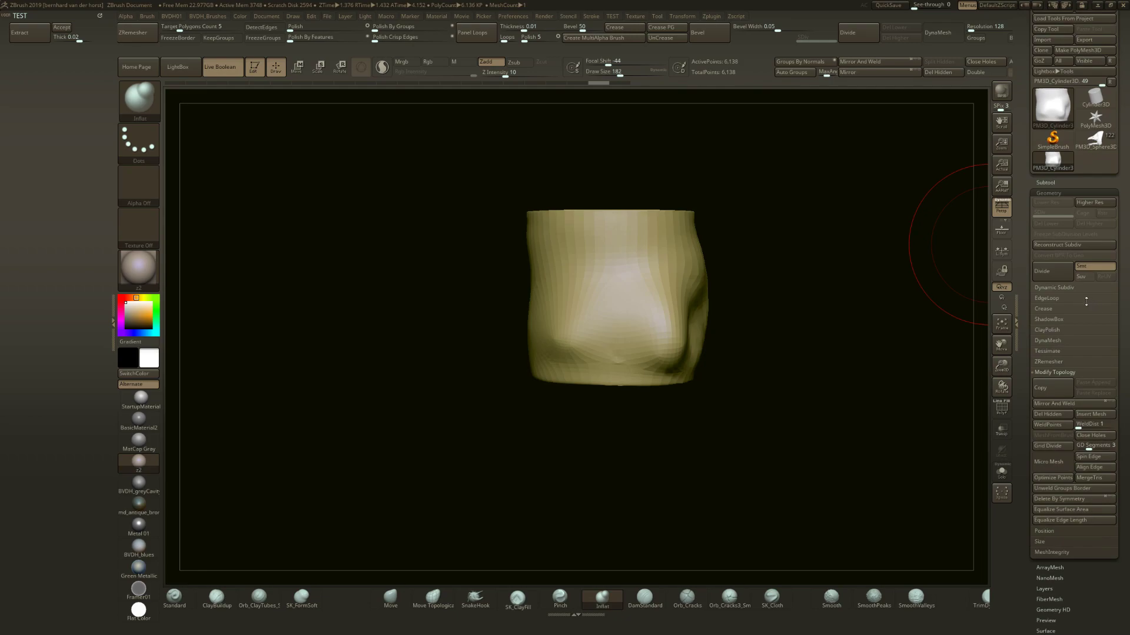
{"action": "left_click", "coordinate": [1061, 298]}
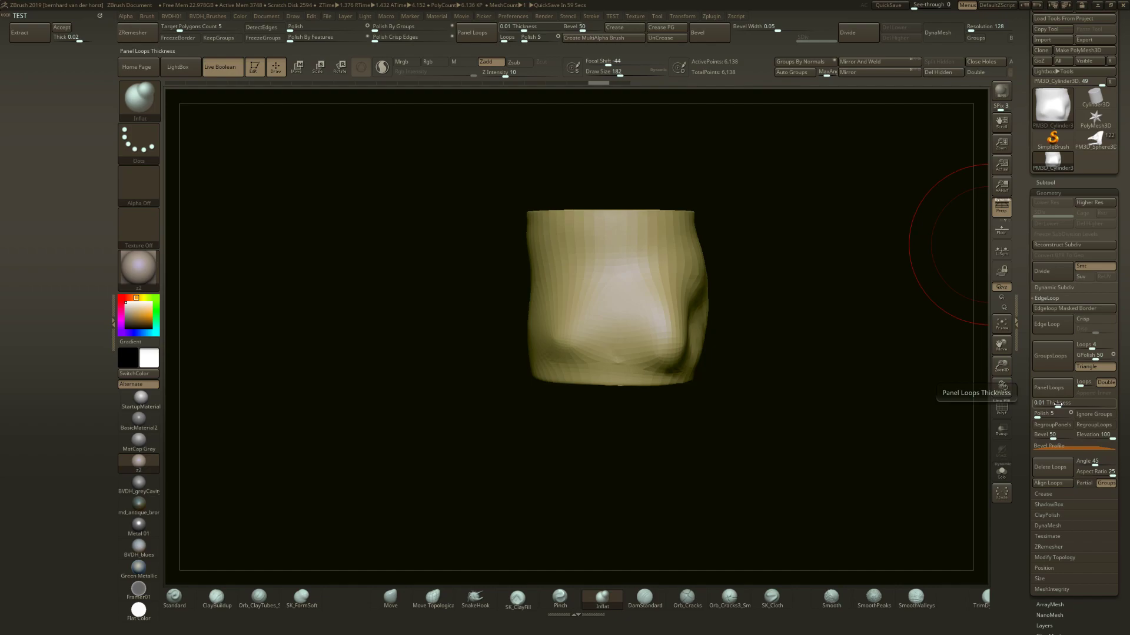
{"action": "left_click_drag", "start_coordinate": [1125, 308], "coordinate": [1126, 387]}
{"action": "key", "text": "1"}
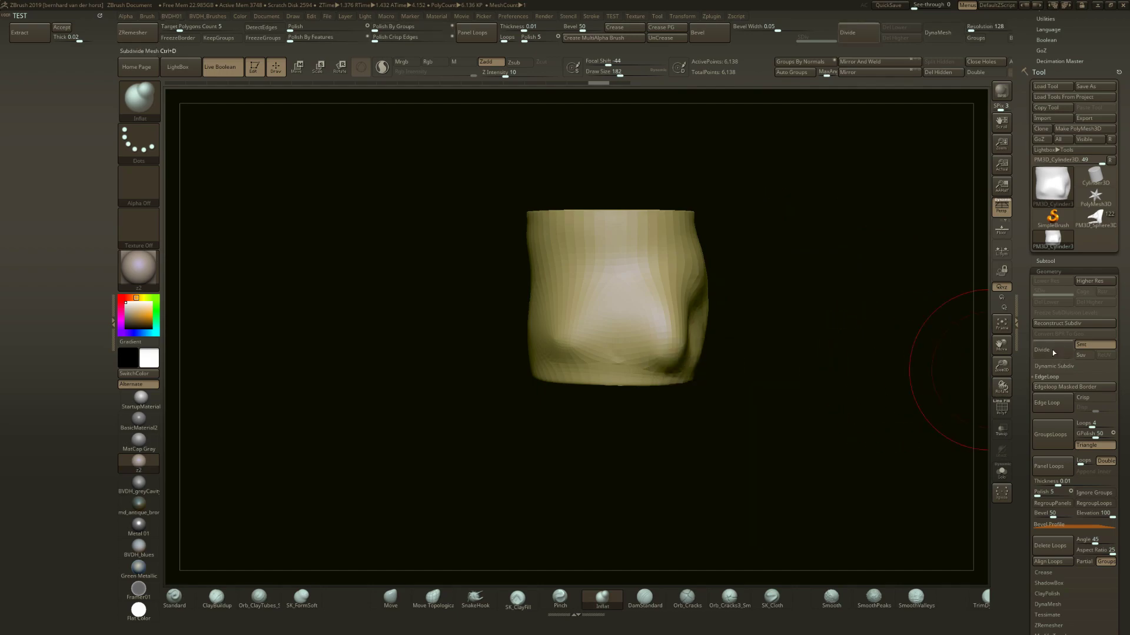
{"action": "left_click", "coordinate": [1051, 260]}
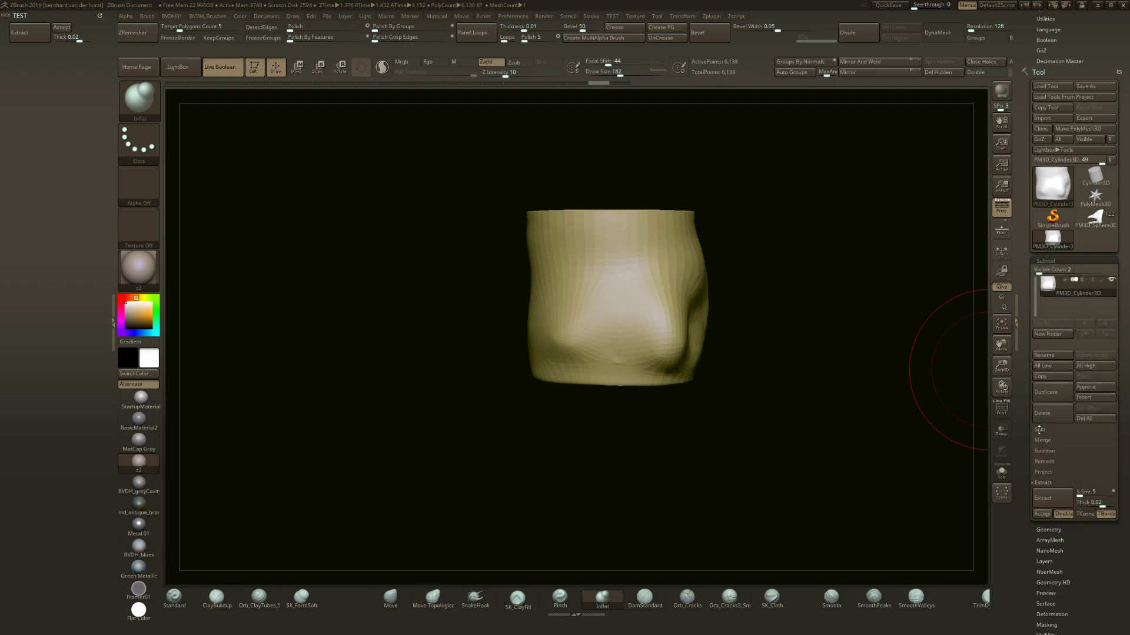
{"action": "left_click", "coordinate": [1048, 529]}
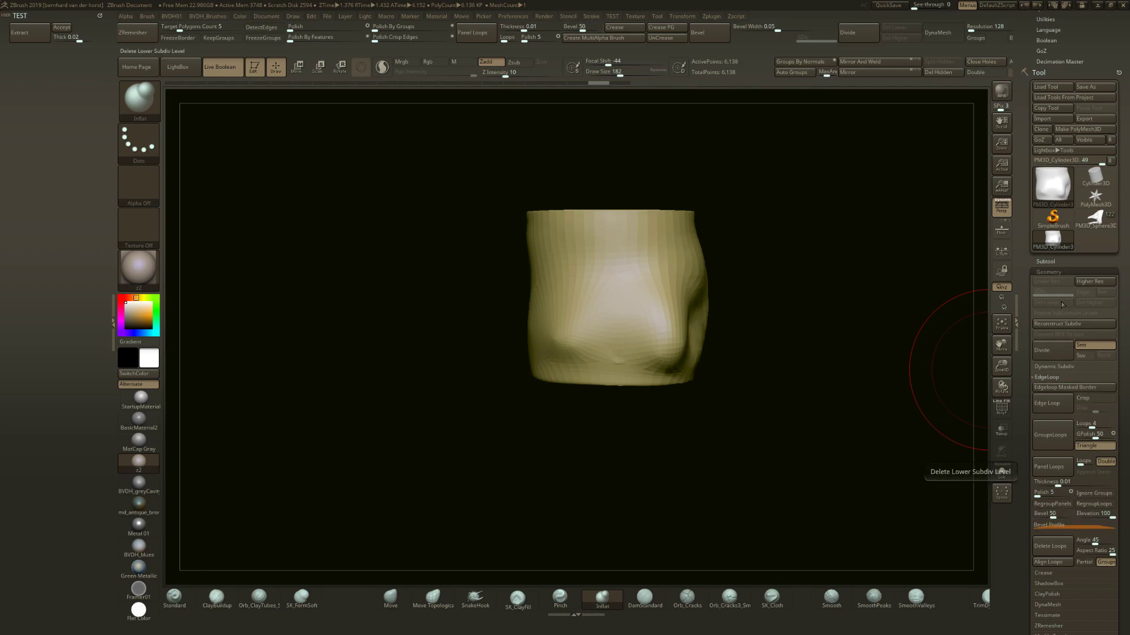
Add Geometry's Del Lower and Del Higher buttons to the TEST menu, stacked beside the Extract controls
{"action": "key", "text": "ctrl"}
{"action": "left_click_drag", "start_coordinate": [79, 40], "coordinate": [78, 40], "text": "ctrl+alt"}
{"action": "left_click_drag", "start_coordinate": [1089, 304], "coordinate": [196, 186], "text": "ctrl+alt"}
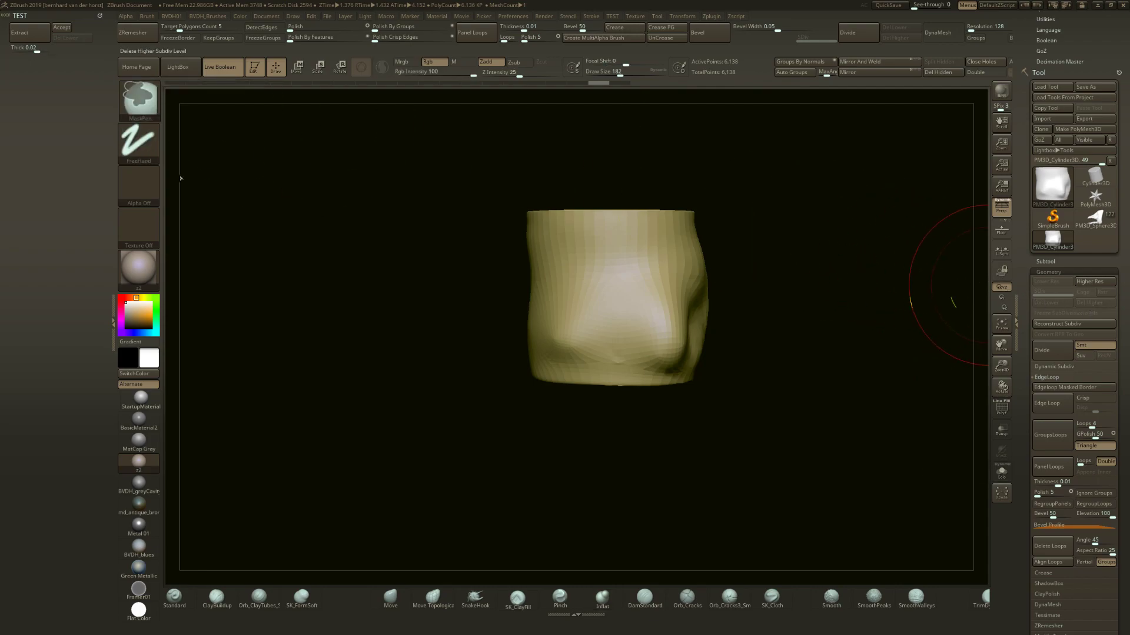
{"action": "left_click_drag", "start_coordinate": [63, 59], "coordinate": [65, 56], "text": "ctrl+alt"}
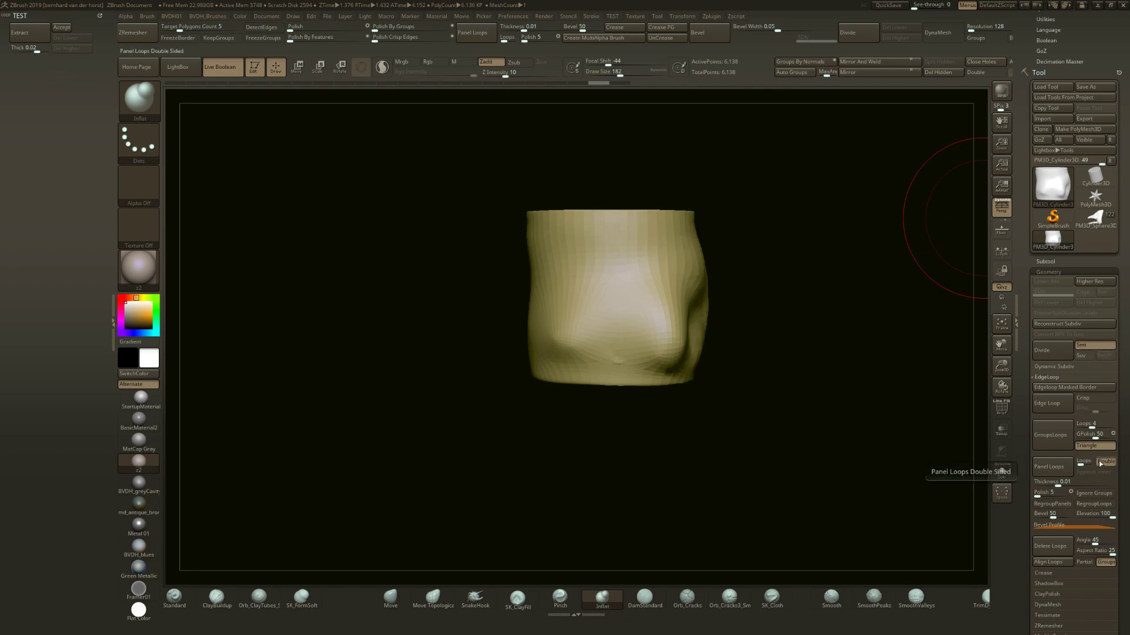
Expand Geometry's DynaMesh section and try placing the DynaMesh button beneath the Thick slider in the TEST menu
{"action": "scroll", "coordinate": [1128, 366], "scroll_direction": "down", "scroll_amount": 5}
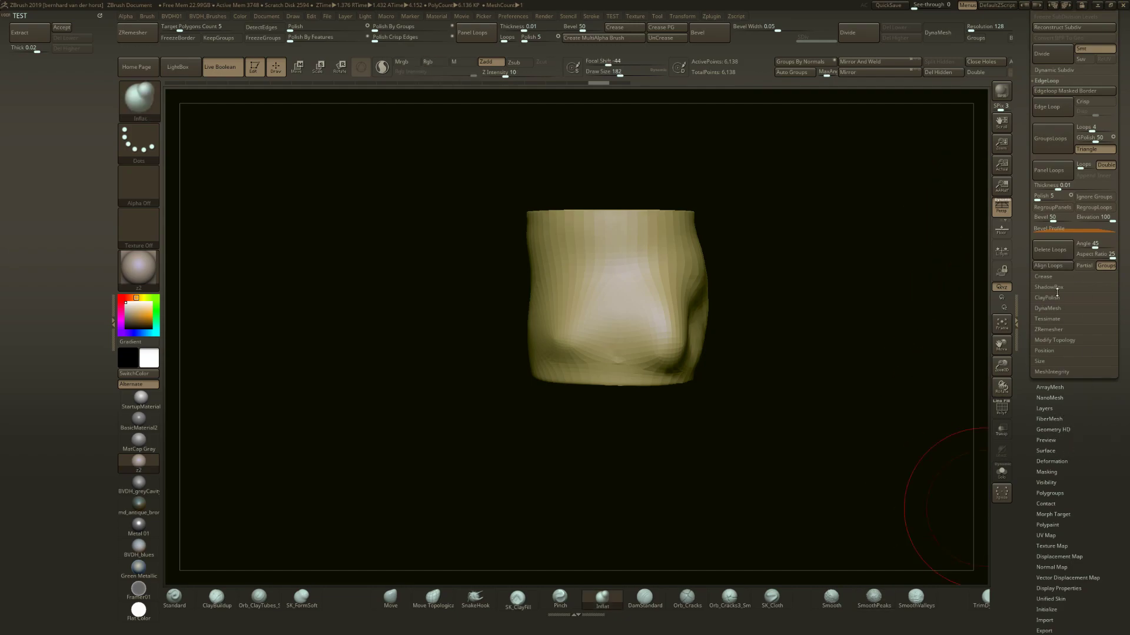
{"action": "key", "text": "shift"}
{"action": "scroll", "coordinate": [1128, 269], "scroll_direction": "up", "scroll_amount": 5}
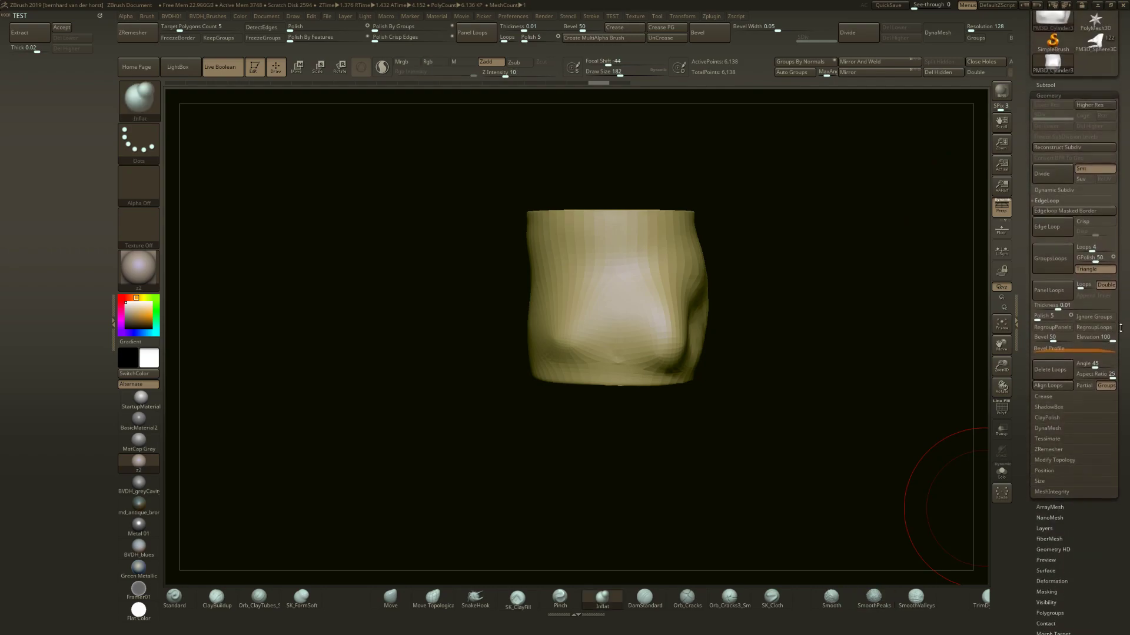
{"action": "scroll", "coordinate": [1121, 337], "scroll_direction": "up", "scroll_amount": 1}
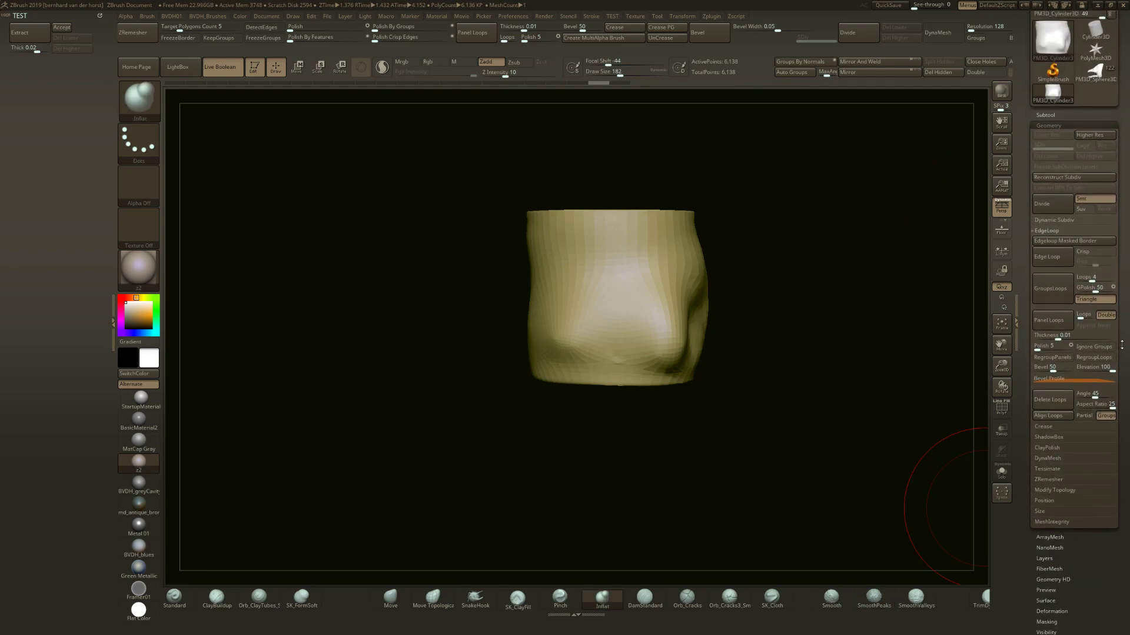
{"action": "left_click", "coordinate": [1046, 459]}
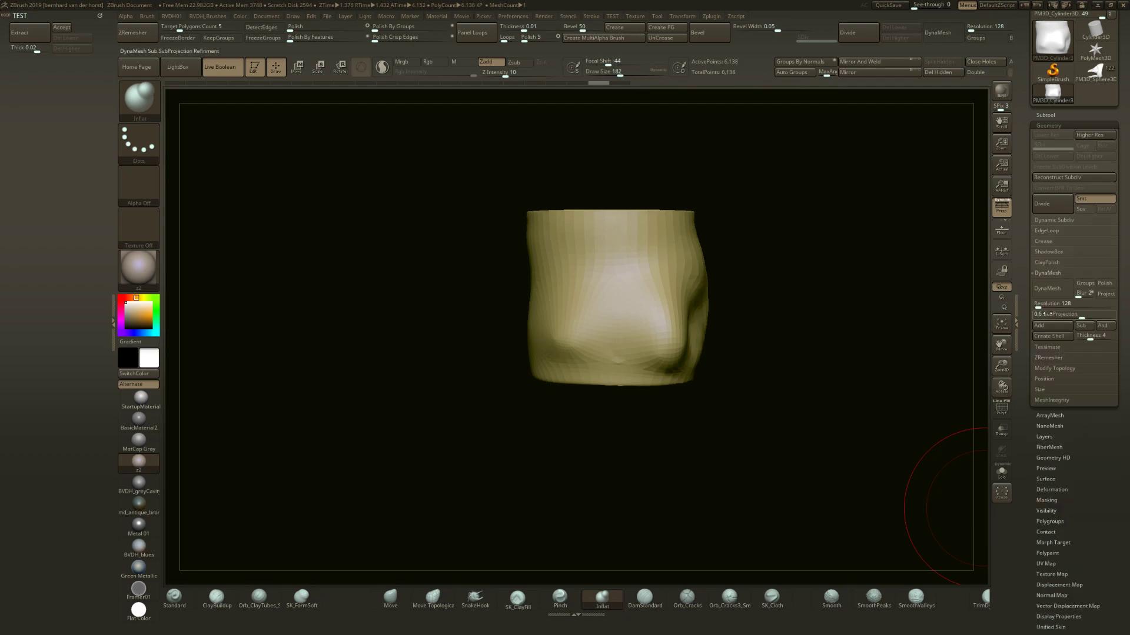
{"action": "mouse_move", "coordinate": [1046, 291]}
{"action": "left_mouse_down", "text": "ctrl+alt"}
{"action": "mouse_move", "coordinate": [154, 154]}
{"action": "mouse_move", "coordinate": [26, 65]}
{"action": "left_mouse_up", "text": "ctrl+alt"}
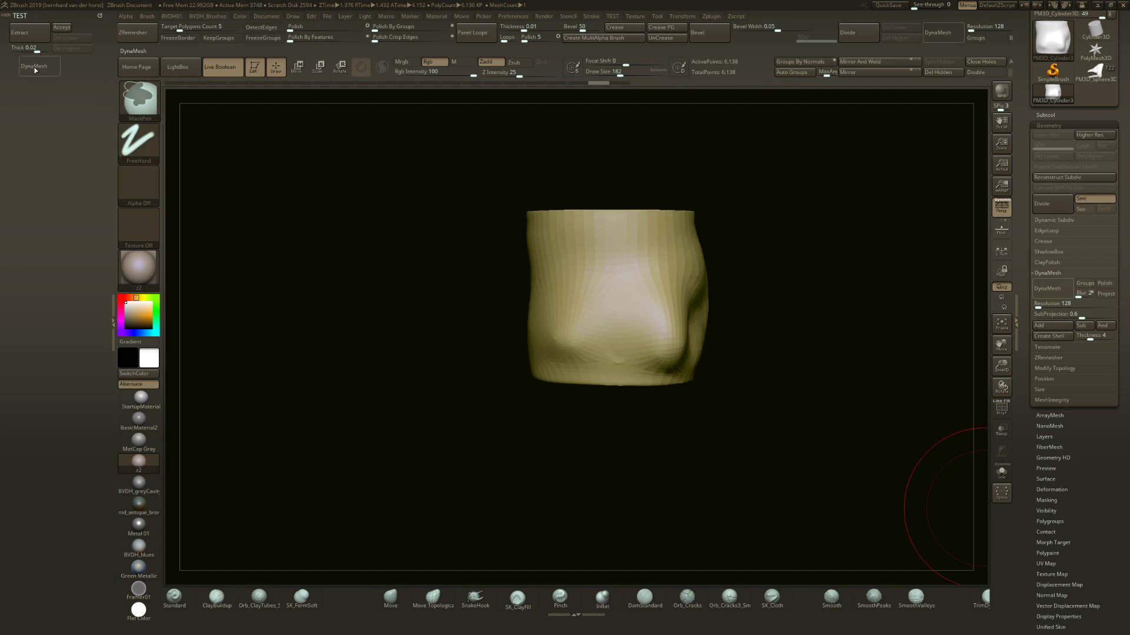
Call up the custom mesh-command pop-up over the model and examine its commands from several view angles
{"action": "key", "text": "space"}
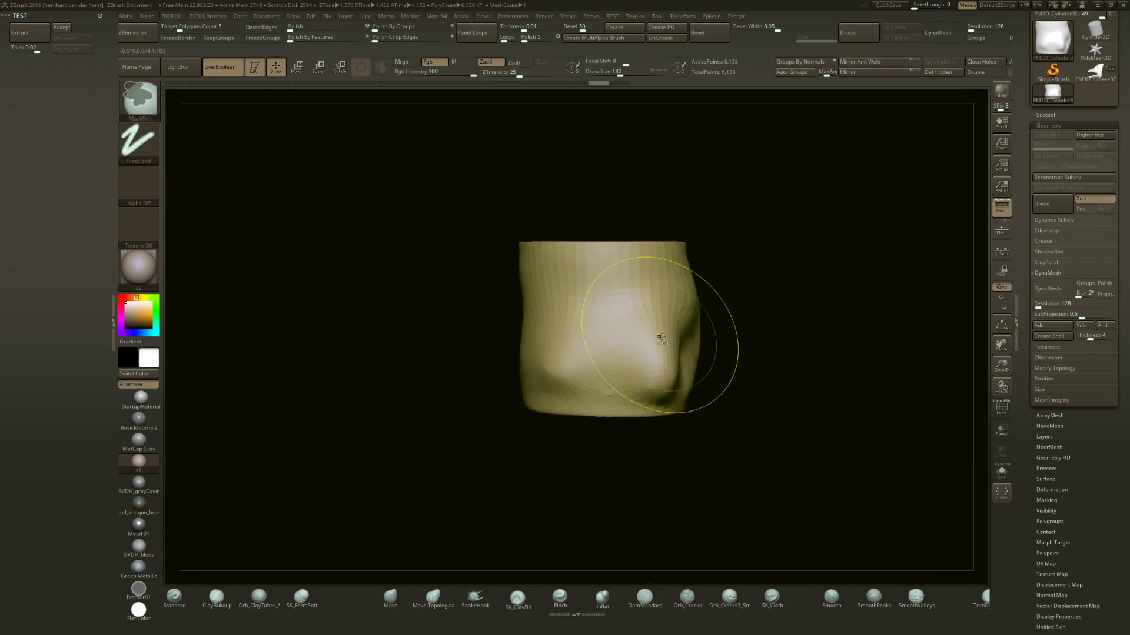
{"action": "key", "text": "space"}
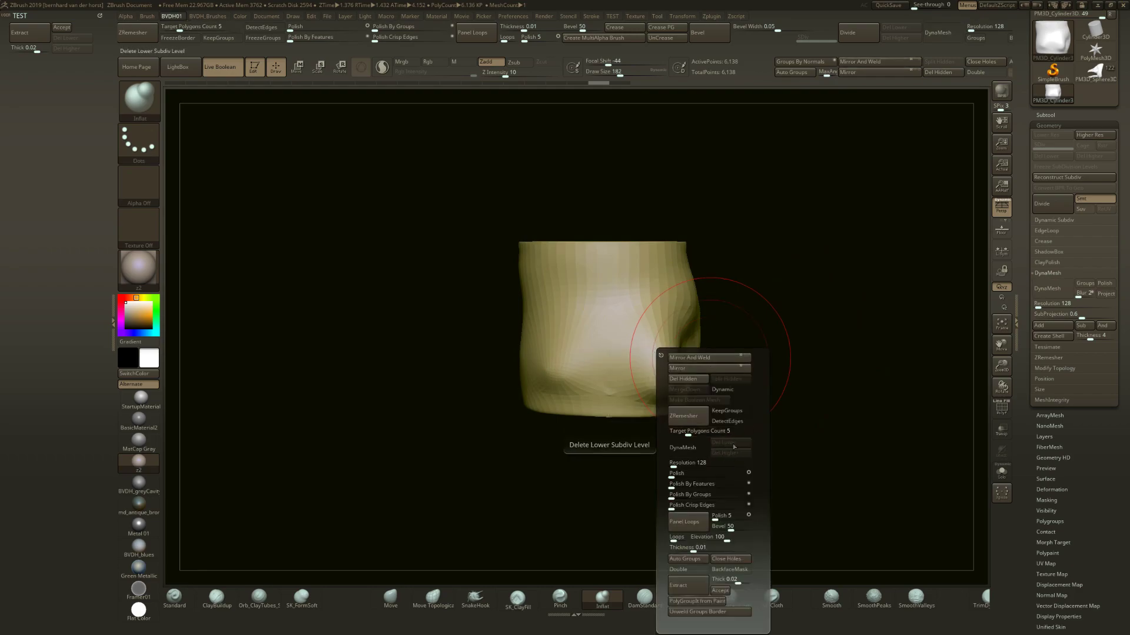
{"action": "mouse_move", "coordinate": [668, 289]}
{"action": "right_mouse_down", "text": "ctrl"}
{"action": "mouse_move", "coordinate": [665, 333]}
{"action": "mouse_move", "coordinate": [673, 315]}
{"action": "right_mouse_up", "text": "ctrl"}
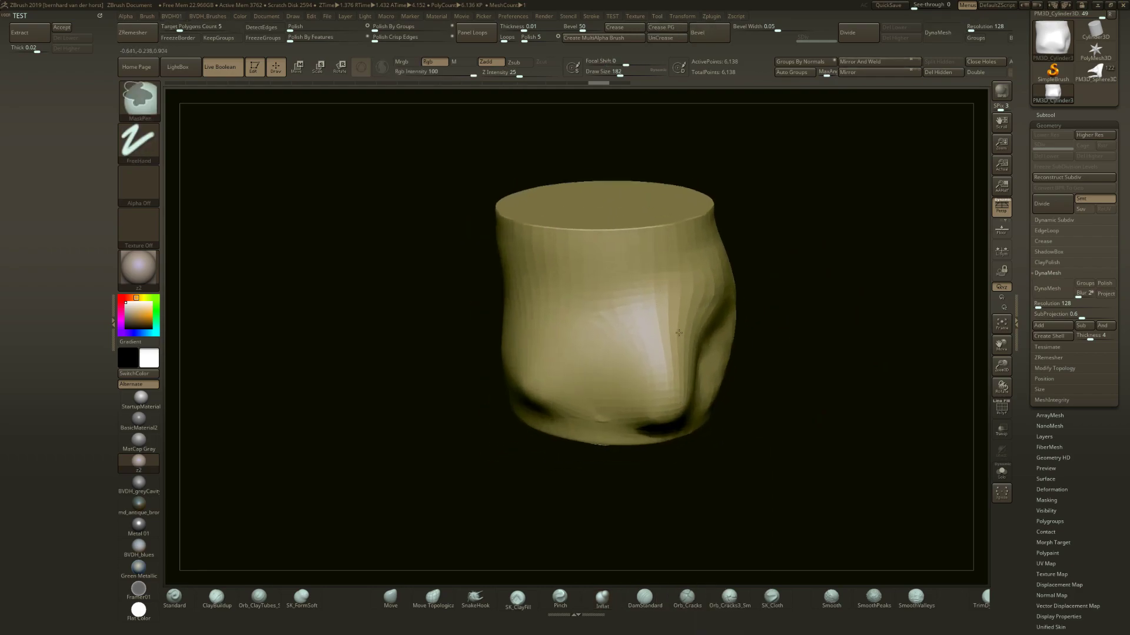
{"action": "key", "text": "space"}
{"action": "right_click_drag", "start_coordinate": [742, 311], "coordinate": [746, 295]}
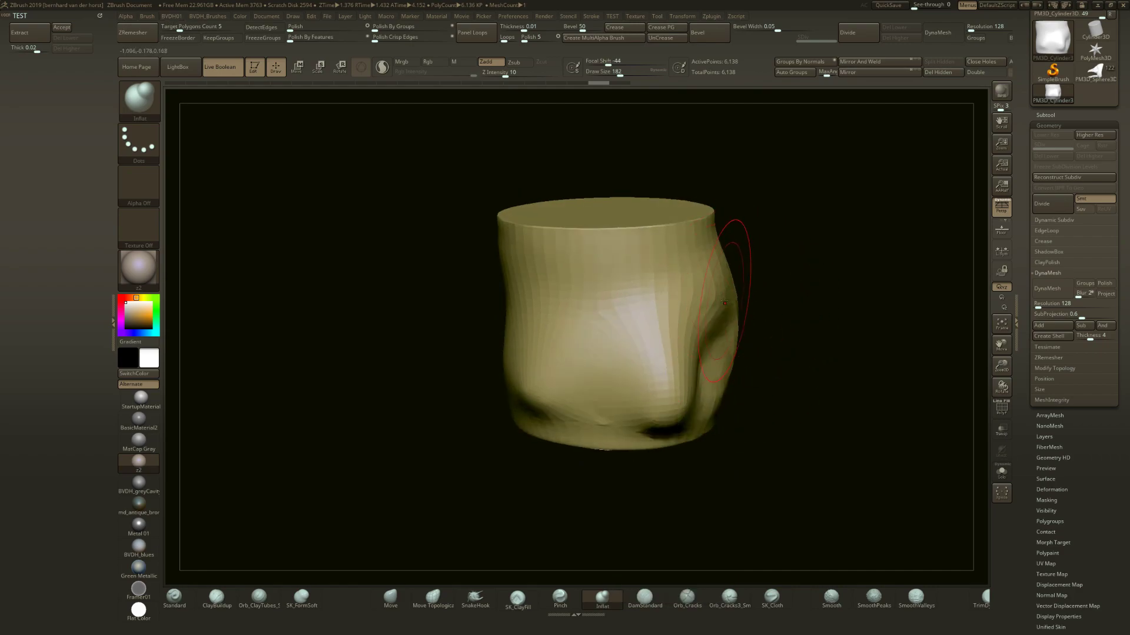
{"action": "key", "text": "space"}
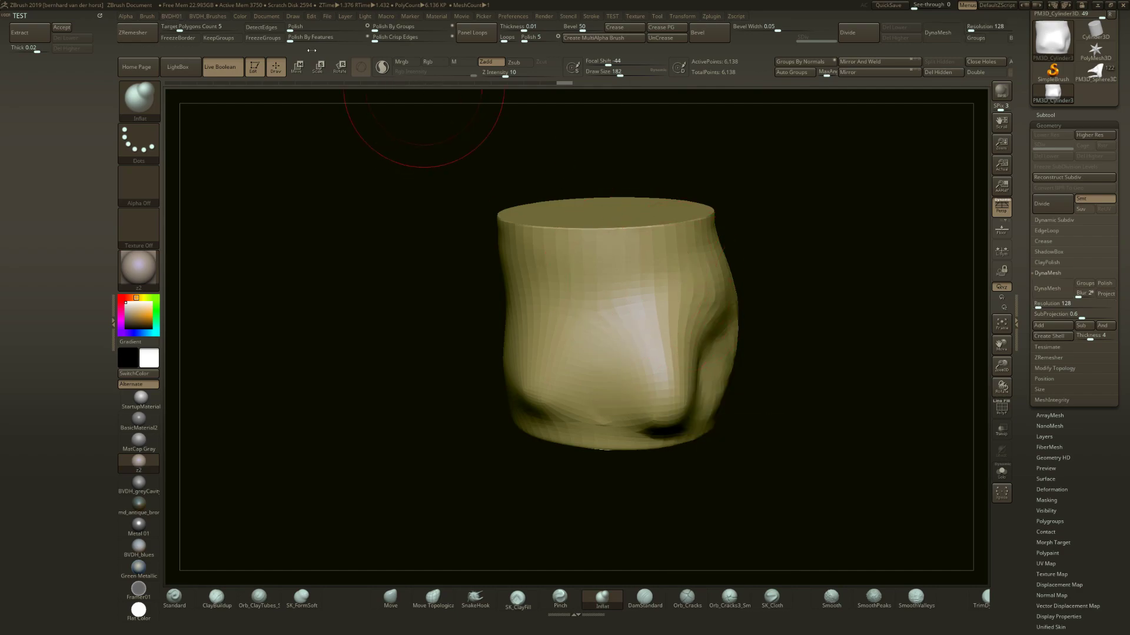
Dock the BVDH01 menu in the tray above Preferences, remove the Preferences palette and collapse the Tool palette
{"action": "left_click", "coordinate": [166, 17]}
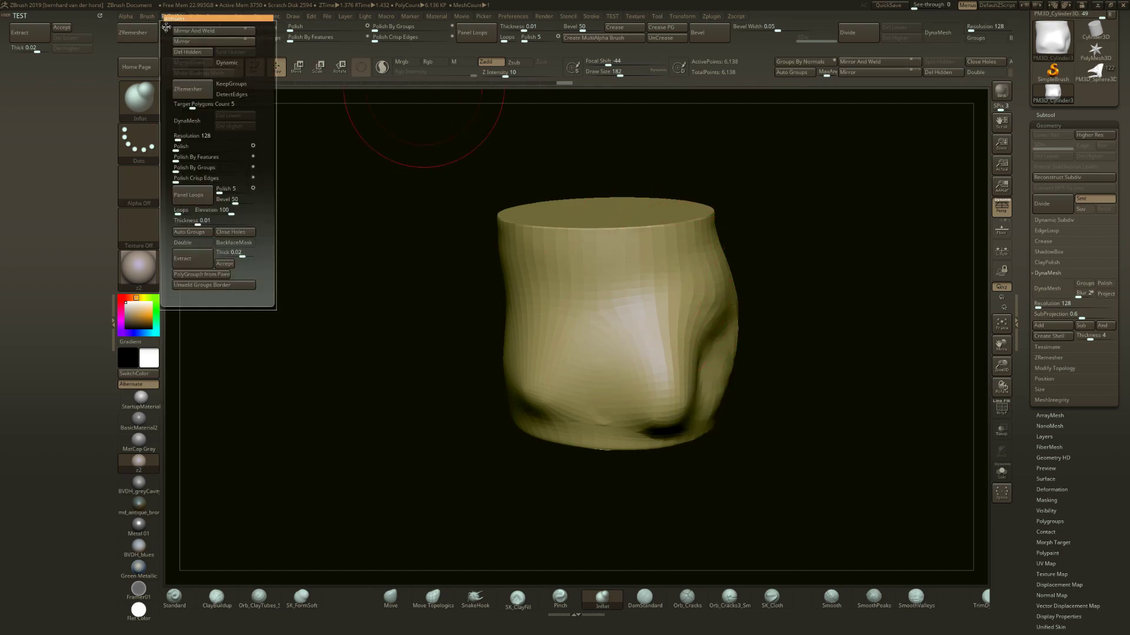
{"action": "left_click_drag", "start_coordinate": [1097, 53], "coordinate": [1112, 247]}
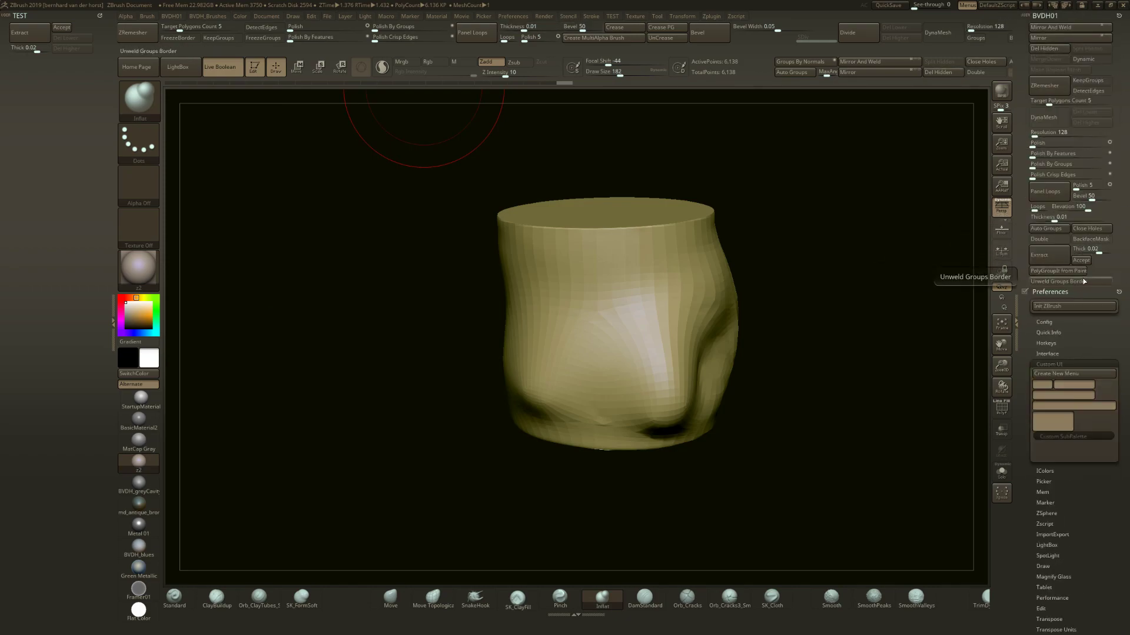
{"action": "left_click", "coordinate": [1116, 291]}
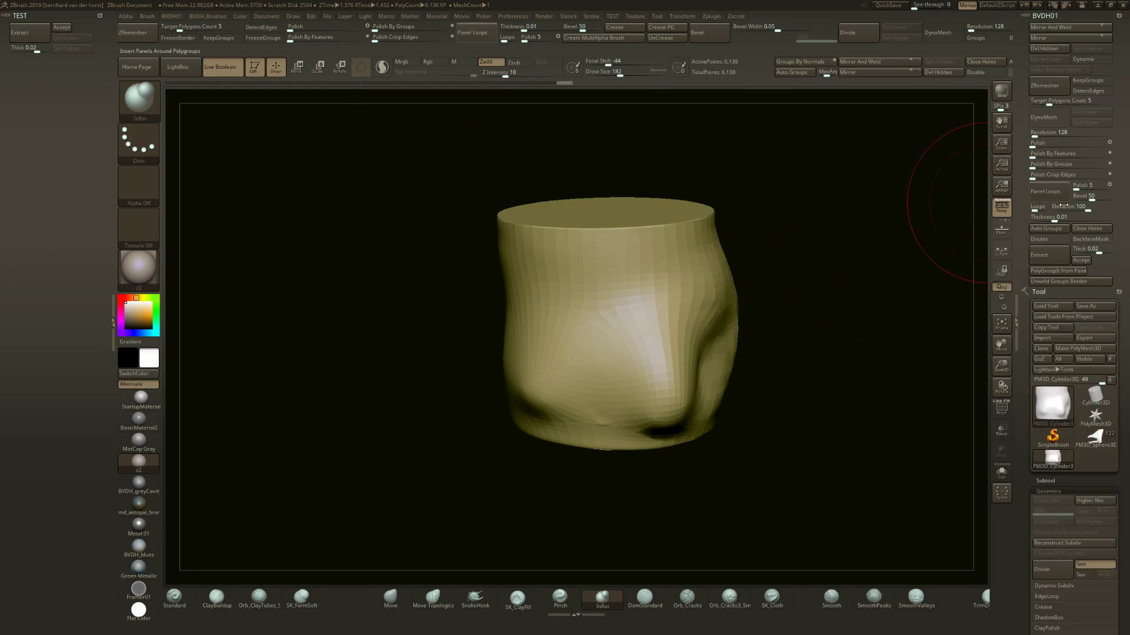
{"action": "left_click", "coordinate": [1066, 292]}
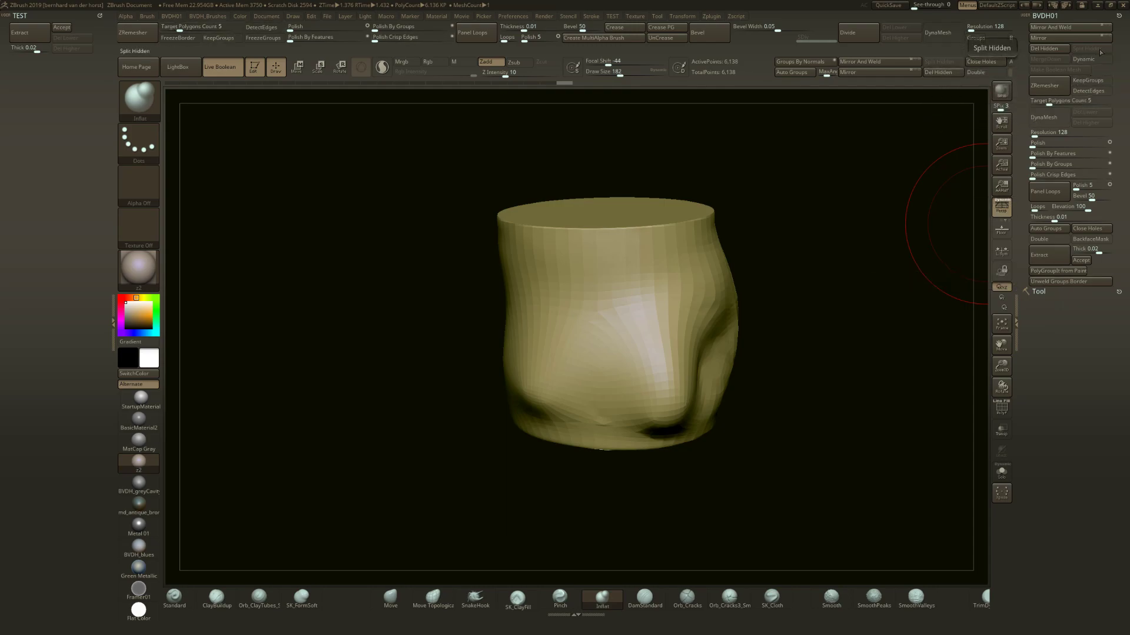
Smooth the front surface of the cylinder and select the Inflat brush
{"action": "left_click_drag", "start_coordinate": [747, 296], "coordinate": [760, 293]}
{"action": "mouse_move", "coordinate": [644, 338]}
{"action": "left_mouse_down", "text": "shift"}
{"action": "mouse_move", "coordinate": [659, 400]}
{"action": "mouse_move", "coordinate": [587, 357]}
{"action": "left_mouse_up", "text": "shift"}
{"action": "key", "text": "b"}
{"action": "key", "text": "i"}
{"action": "key", "text": "n"}
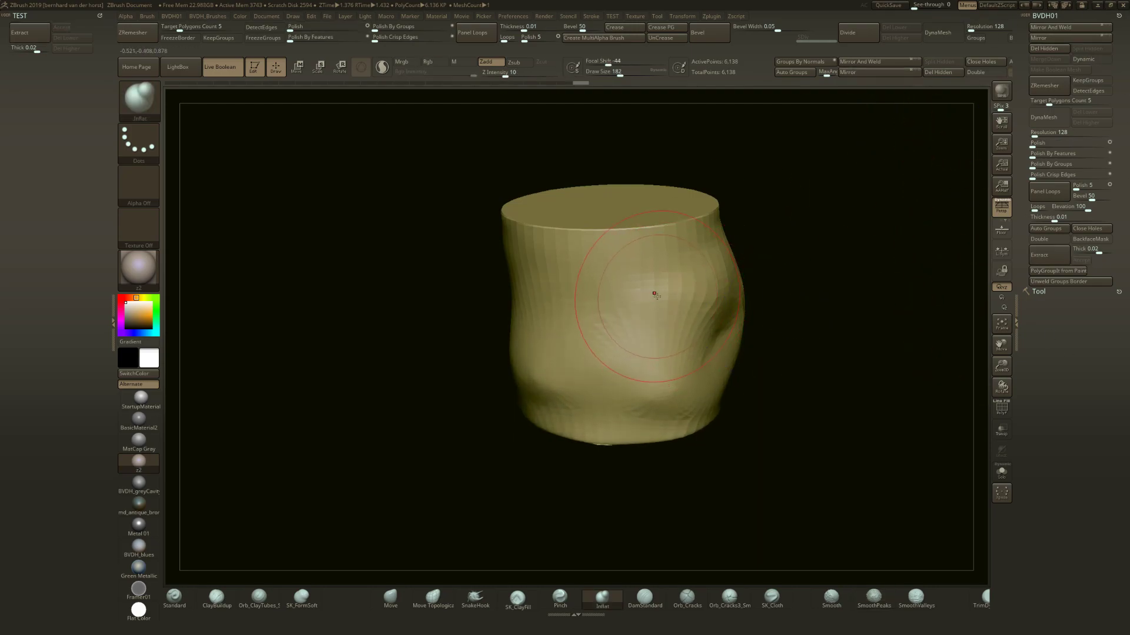
Switch between sculpting brushes, finishing on SK_ClayFill
{"action": "key", "text": "b"}
{"action": "key", "text": "c"}
{"action": "key", "text": "b"}
{"action": "key", "text": "b"}
{"action": "key", "text": "h"}
{"action": "key", "text": "p"}
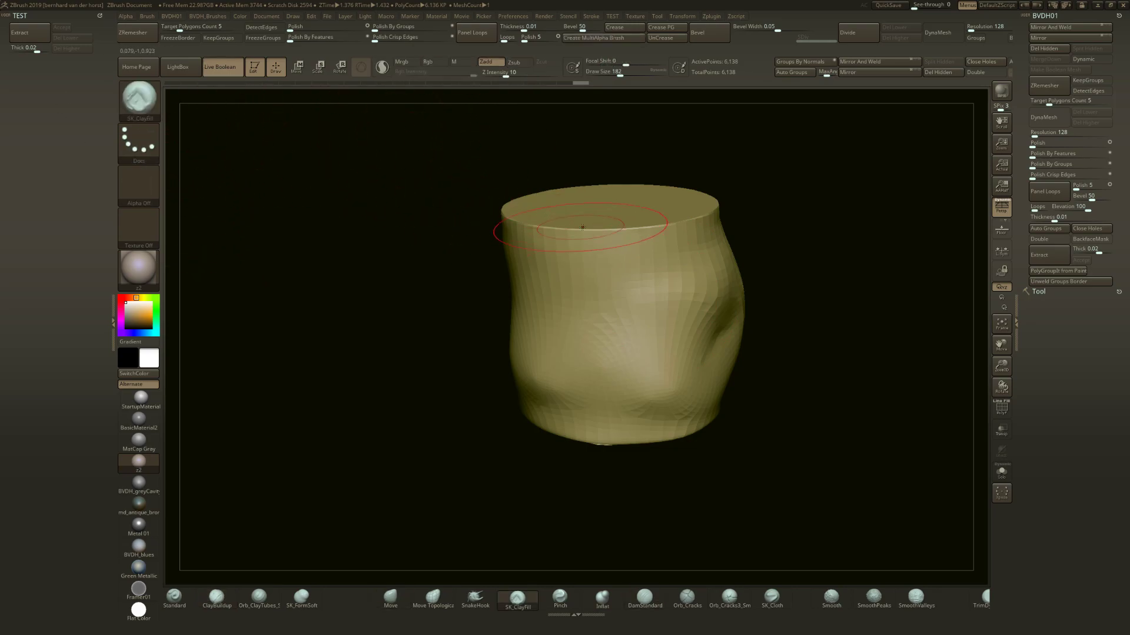
Collapse the tray holding the TEST menu and bring the hidden shelves and canvas controls back
{"action": "key", "text": "Tab"}
{"action": "right_click_drag", "start_coordinate": [636, 327], "coordinate": [653, 337], "text": "ctrl"}
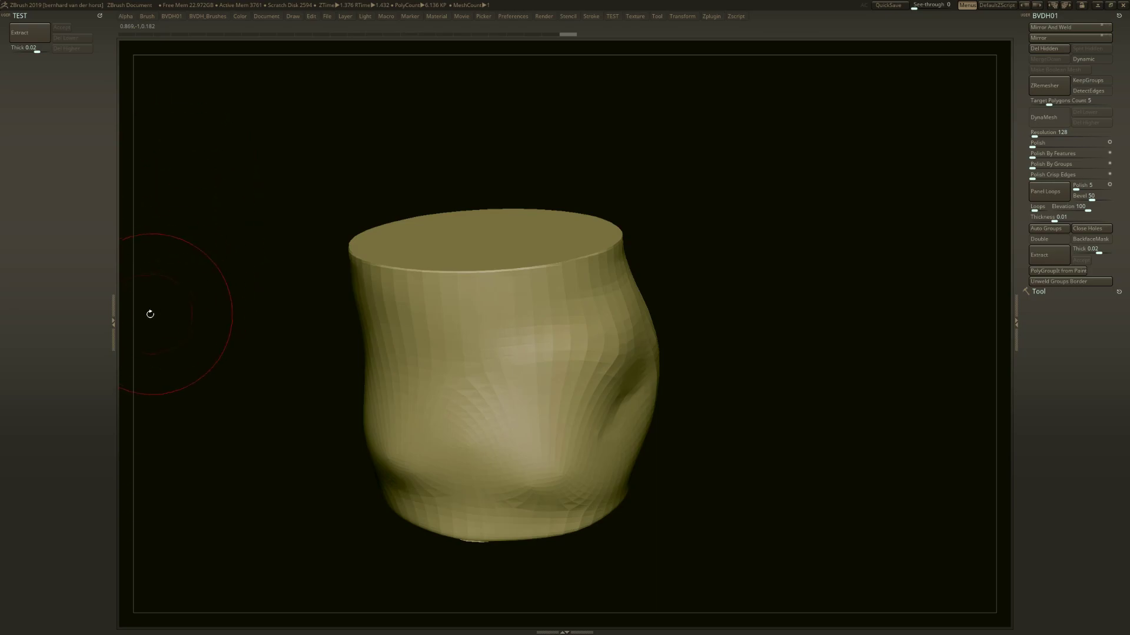
{"action": "left_click", "coordinate": [115, 320]}
{"action": "key", "text": "Tab"}
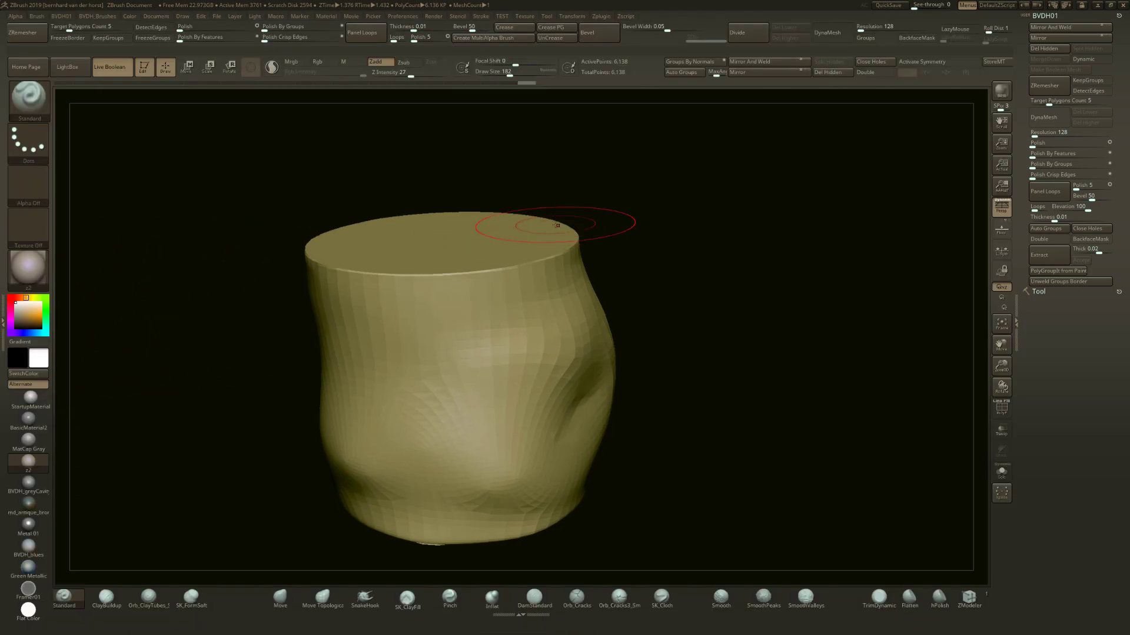
Toggle the shelves and canvas controls off and on while viewing the cylinder up close and from several angles
{"action": "key", "text": "Tab"}
{"action": "key", "text": "Tab"}
{"action": "key", "text": "Tab"}
{"action": "right_click_drag", "start_coordinate": [565, 227], "coordinate": [580, 353], "text": "alt"}
{"action": "right_click_drag", "start_coordinate": [579, 353], "coordinate": [623, 294], "text": "alt"}
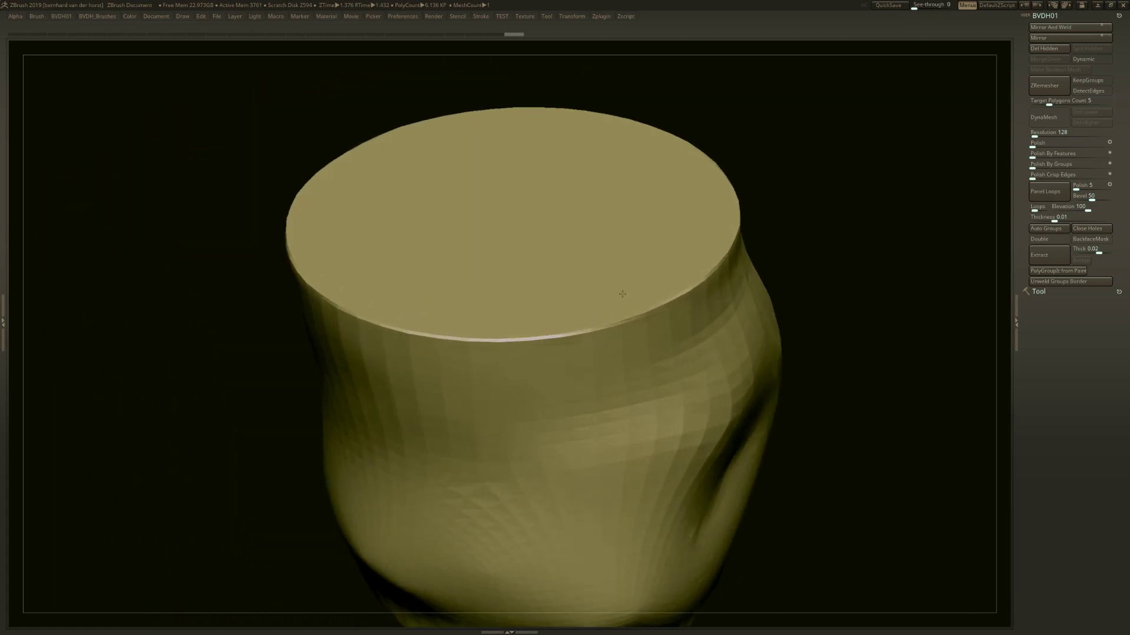
{"action": "key", "text": "Tab"}
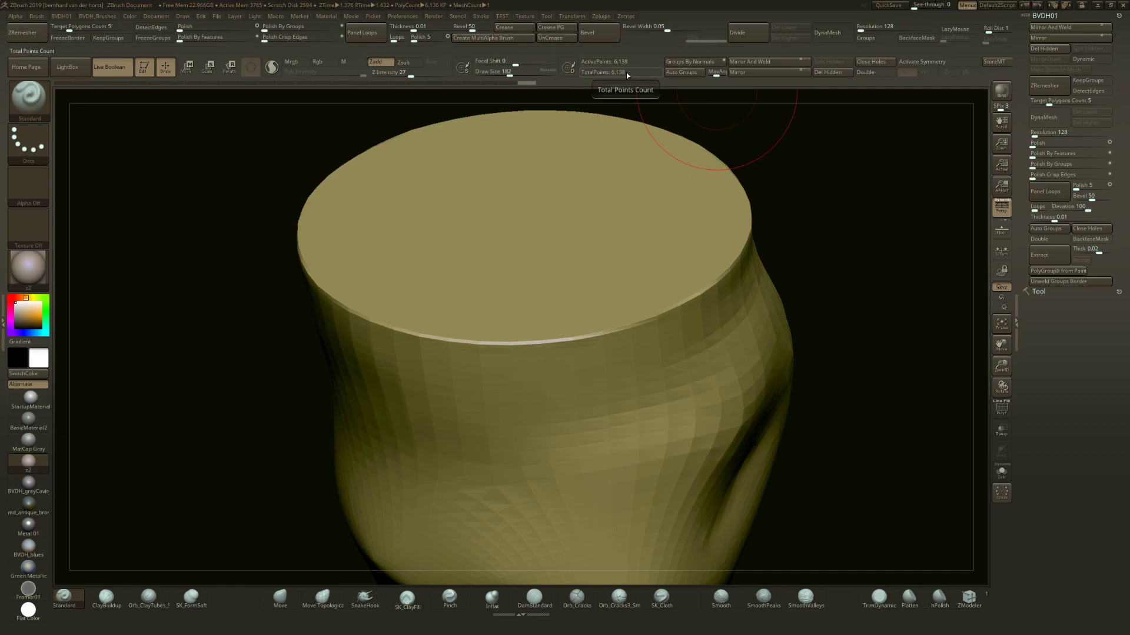
{"action": "key", "text": "Tab"}
{"action": "mouse_move", "coordinate": [626, 343]}
{"action": "right_mouse_down", "text": "alt"}
{"action": "mouse_move", "coordinate": [626, 268]}
{"action": "mouse_move", "coordinate": [609, 268]}
{"action": "right_mouse_up", "text": "alt"}
{"action": "key", "text": "Tab"}
{"action": "key", "text": "Tab"}
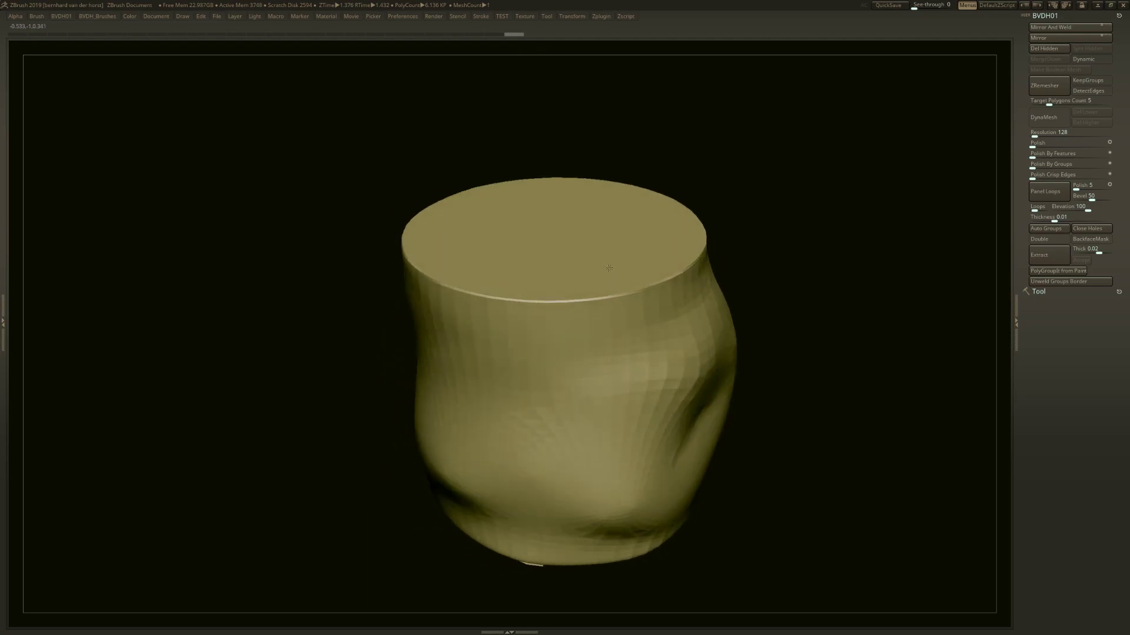
{"action": "right_click_drag", "start_coordinate": [749, 245], "coordinate": [711, 277]}
{"action": "right_click_drag", "start_coordinate": [711, 277], "coordinate": [740, 287], "text": "ctrl"}
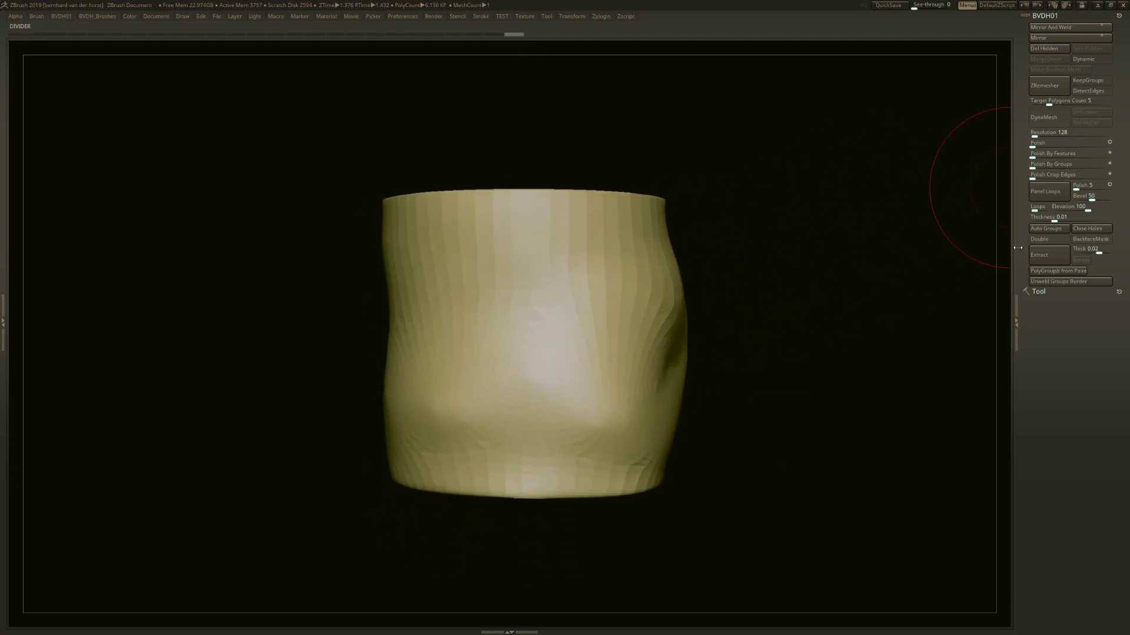
{"action": "key", "text": "Tab"}
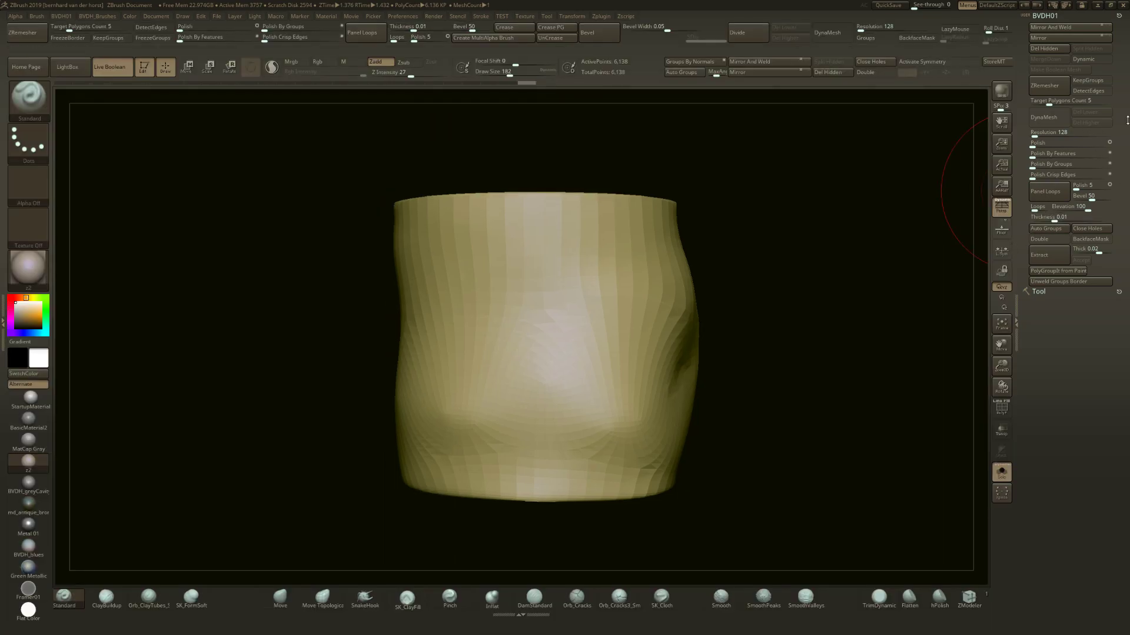
Expand the Tool palette with its Subtool section and append a sphere to the cylinder
{"action": "left_click", "coordinate": [1038, 292]}
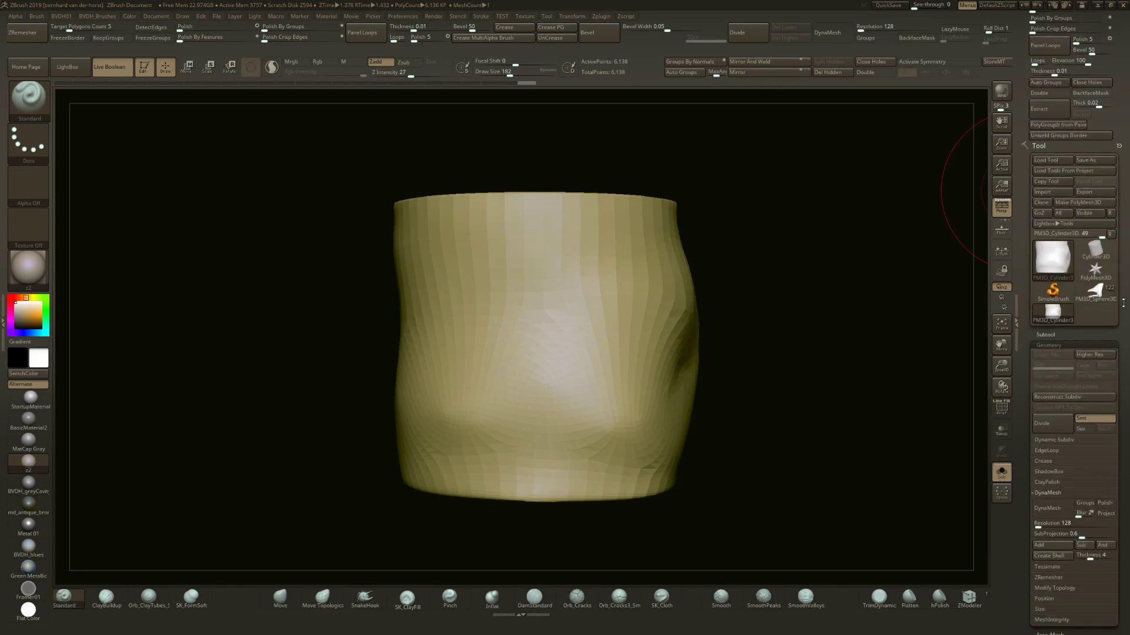
{"action": "key", "text": "shift"}
{"action": "left_click", "coordinate": [1045, 245]}
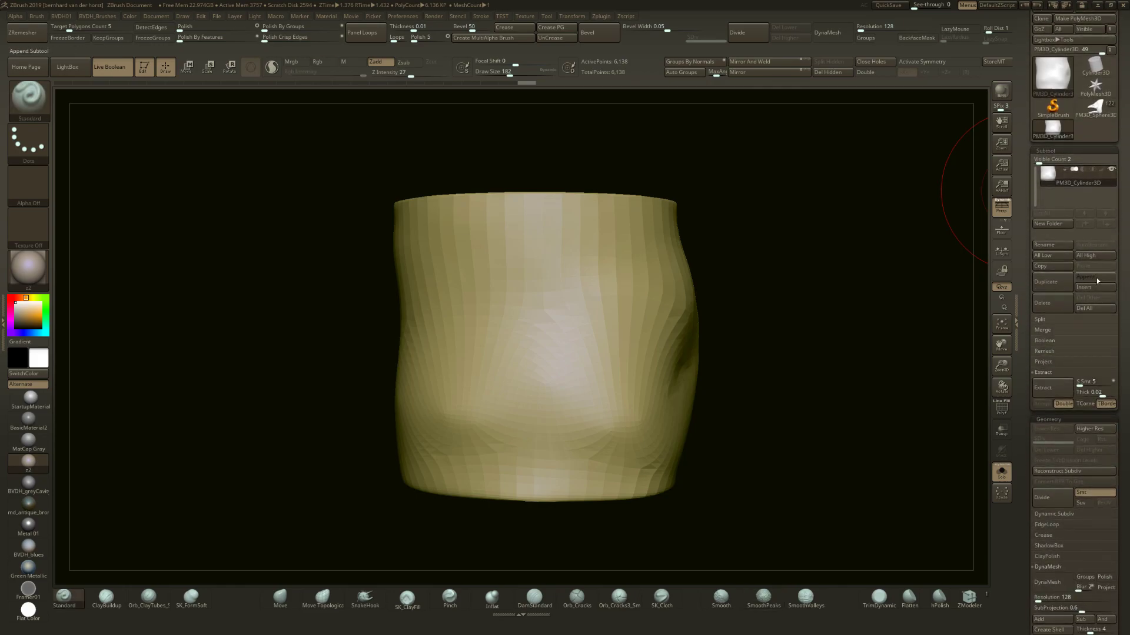
{"action": "left_click", "coordinate": [1096, 277]}
{"action": "left_click", "coordinate": [704, 332]}
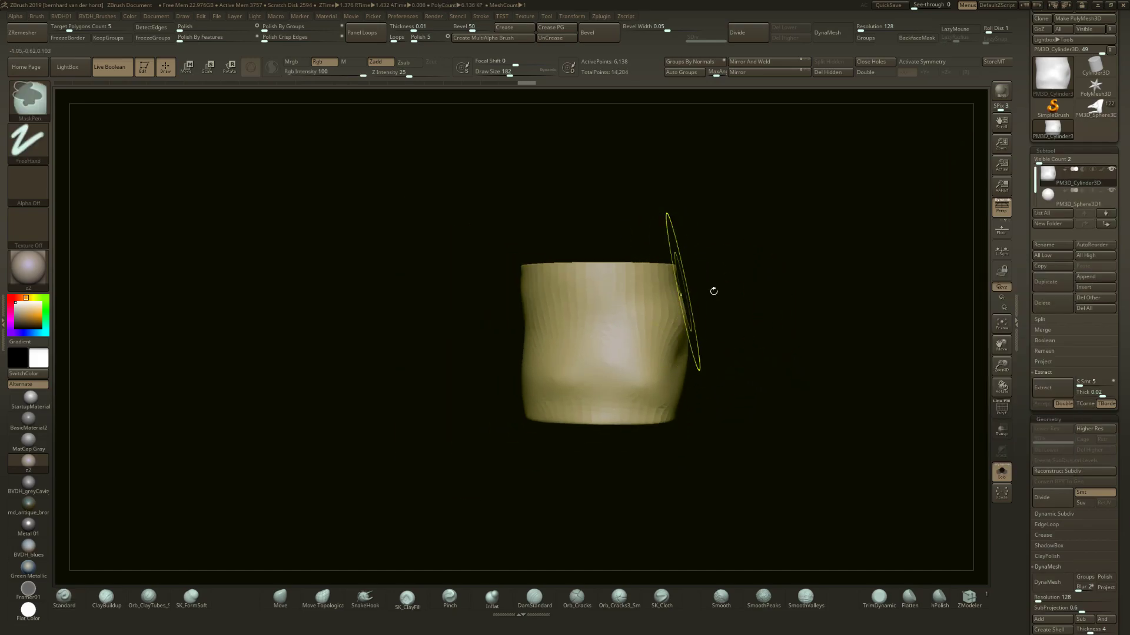
Move the cylinder subtool down with the Move gizmo so it sits below the appended sphere
{"action": "key", "text": "w"}
{"action": "left_click_drag", "start_coordinate": [596, 291], "coordinate": [602, 416]}
{"action": "left_click_drag", "start_coordinate": [749, 315], "coordinate": [771, 292]}
{"action": "right_click_drag", "start_coordinate": [772, 293], "coordinate": [744, 279], "text": "alt"}
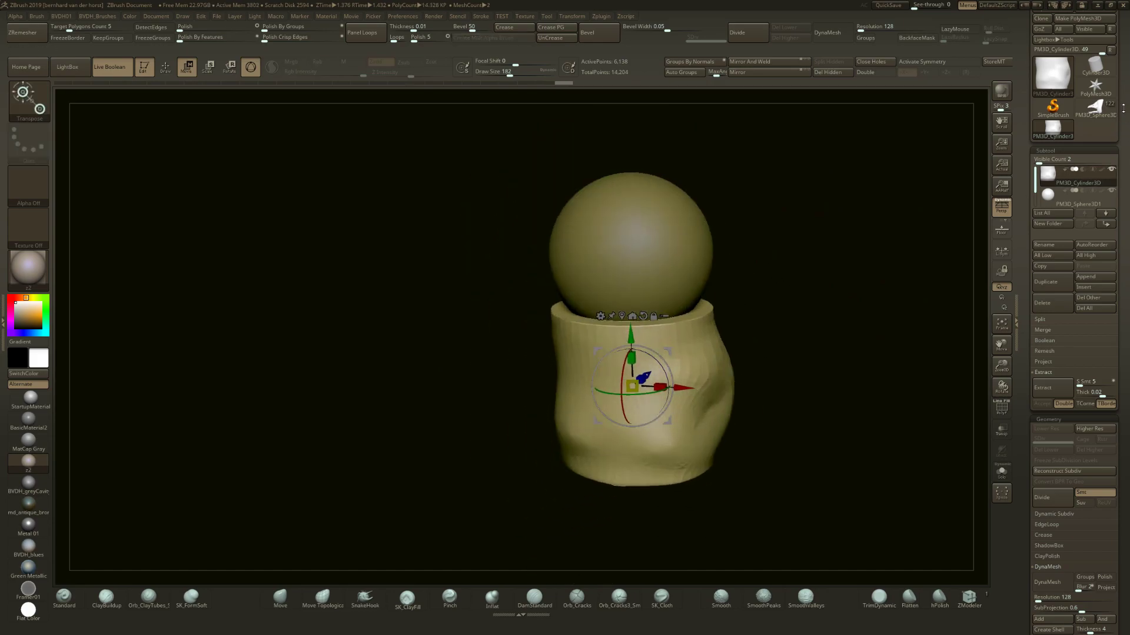
Switch to the tool containing the beaked creature heads and frame the two open-mouthed heads
{"action": "left_click", "coordinate": [1094, 107]}
{"action": "key", "text": "f"}
{"action": "right_click_drag", "start_coordinate": [714, 408], "coordinate": [650, 331], "text": "ctrl"}
{"action": "mouse_move", "coordinate": [623, 413]}
{"action": "right_mouse_down", "text": "alt"}
{"action": "mouse_move", "coordinate": [607, 337]}
{"action": "mouse_move", "coordinate": [619, 361]}
{"action": "right_mouse_up", "text": "alt"}
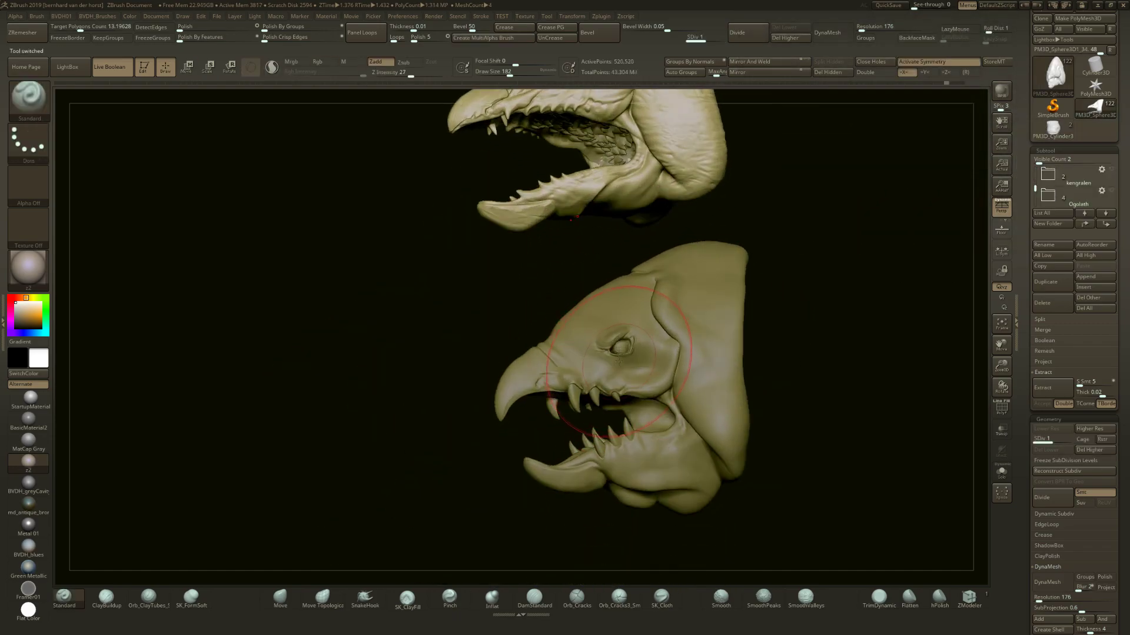
Select the teeth subtool of the lower creature head and toggle Solo to isolate it from the other subtools
{"action": "left_click", "coordinate": [579, 397], "text": "alt"}
{"action": "key", "text": "ctrl+s"}
{"action": "right_click_drag", "start_coordinate": [660, 371], "coordinate": [638, 364]}
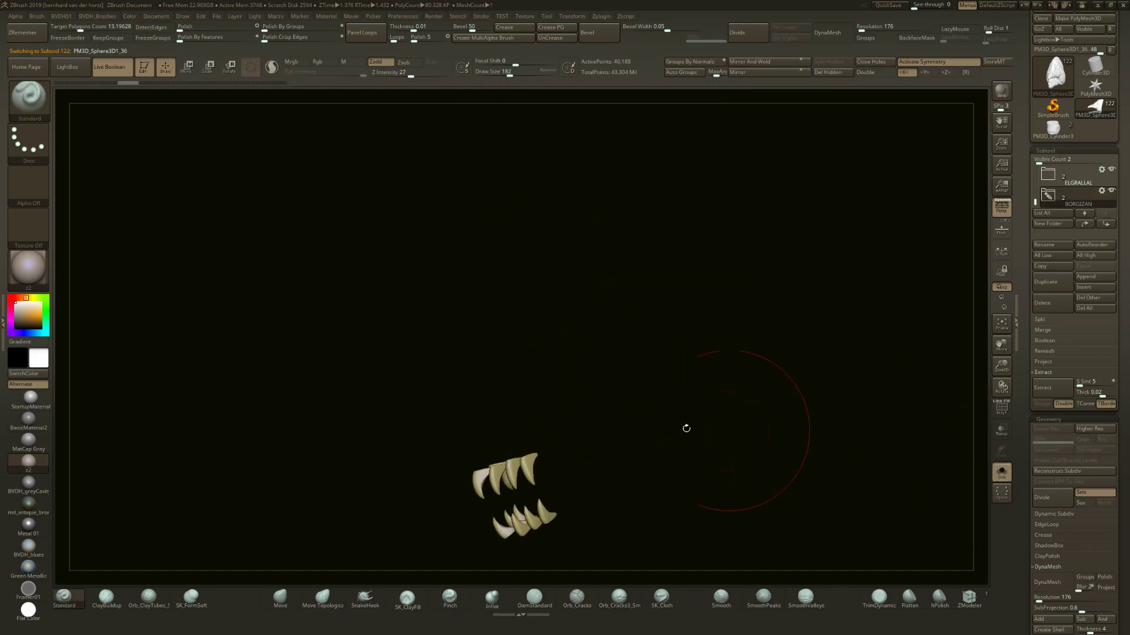
{"action": "key", "text": "ctrl+s"}
{"action": "mouse_move", "coordinate": [750, 445]}
{"action": "right_mouse_down", "text": "alt"}
{"action": "mouse_move", "coordinate": [816, 396]}
{"action": "mouse_move", "coordinate": [705, 387]}
{"action": "mouse_move", "coordinate": [698, 416]}
{"action": "mouse_move", "coordinate": [642, 334]}
{"action": "mouse_move", "coordinate": [686, 339]}
{"action": "mouse_move", "coordinate": [651, 350]}
{"action": "mouse_move", "coordinate": [683, 318]}
{"action": "mouse_move", "coordinate": [669, 293]}
{"action": "mouse_move", "coordinate": [662, 406]}
{"action": "right_mouse_up", "text": "alt"}
{"action": "left_click", "coordinate": [1002, 472]}
{"action": "key", "text": "ctrl+s"}
{"action": "key", "text": "ctrl+s"}
Frame the teeth, activate the Pinch brush and toggle Solo to show the surrounding heads
{"action": "key", "text": "f"}
{"action": "key", "text": "b"}
{"action": "key", "text": "p"}
{"action": "key", "text": "i"}
{"action": "key", "text": "ctrl+s"}
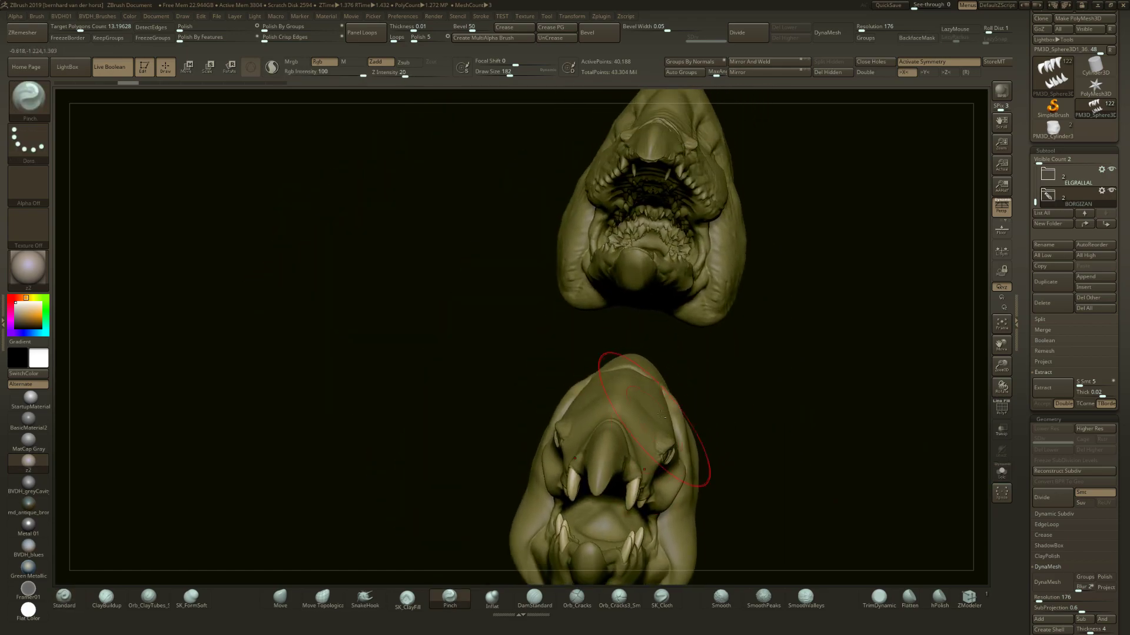
Select the upper creature head's main subtool, frame it and toggle Solo on and off
{"action": "right_click_drag", "start_coordinate": [736, 287], "coordinate": [687, 300]}
{"action": "left_click", "coordinate": [804, 175], "text": "alt"}
{"action": "right_click_drag", "start_coordinate": [804, 175], "coordinate": [578, 281], "text": "alt"}
{"action": "key", "text": "ctrl+s"}
{"action": "key", "text": "f"}
{"action": "key", "text": "ctrl+s"}
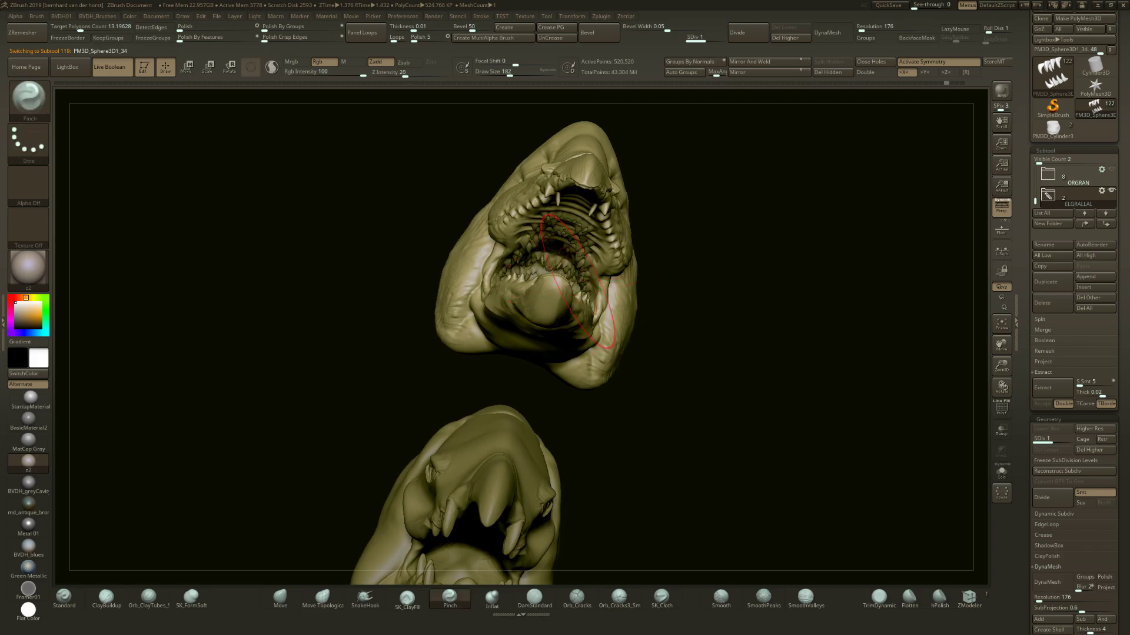
Select the upper head's spiked inner-mouth subtool, isolate and frame it, and show the other subtools again
{"action": "left_click", "coordinate": [560, 267], "text": "alt"}
{"action": "key", "text": "ctrl+s"}
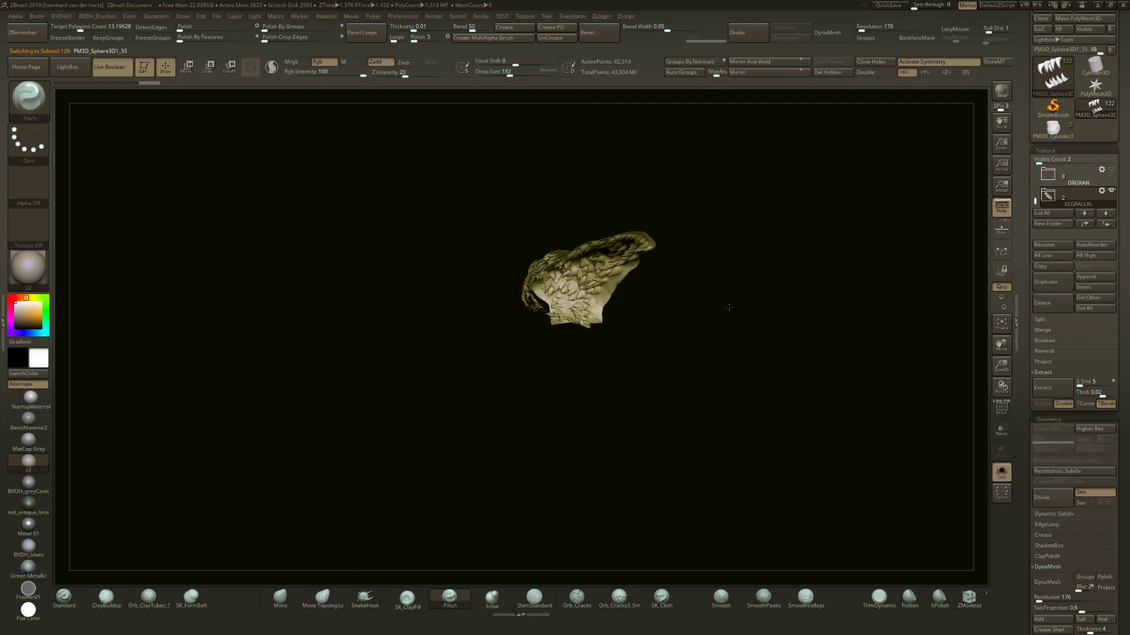
{"action": "key", "text": "f"}
{"action": "right_click_drag", "start_coordinate": [744, 318], "coordinate": [568, 283]}
{"action": "key", "text": "ctrl+s"}
{"action": "mouse_move", "coordinate": [701, 352]}
{"action": "right_mouse_down"}
{"action": "mouse_move", "coordinate": [786, 365]}
{"action": "mouse_move", "coordinate": [818, 399]}
{"action": "mouse_move", "coordinate": [753, 341]}
{"action": "mouse_move", "coordinate": [716, 369]}
{"action": "mouse_move", "coordinate": [643, 295]}
{"action": "mouse_move", "coordinate": [573, 295]}
{"action": "right_mouse_up"}
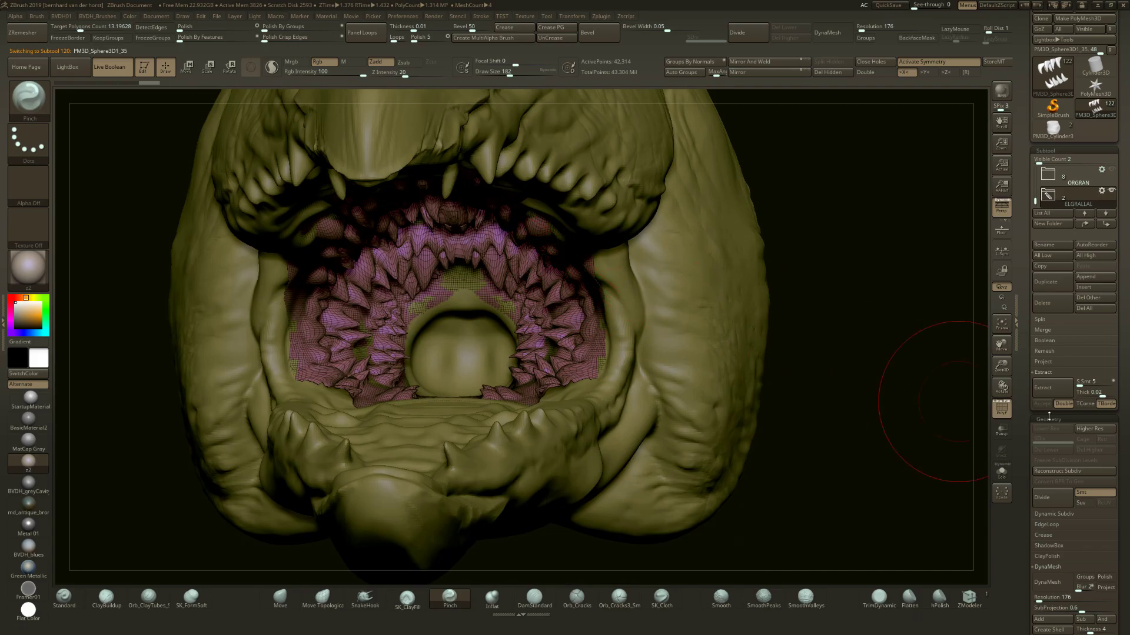
Toggle the PolyFrame display on and off to inspect the inner mouth's wireframe
{"action": "left_click", "coordinate": [1004, 413]}
{"action": "left_click", "coordinate": [1004, 413]}
{"action": "key", "text": "shift+f"}
{"action": "mouse_move", "coordinate": [662, 376]}
{"action": "right_mouse_down"}
{"action": "mouse_move", "coordinate": [590, 281]}
{"action": "mouse_move", "coordinate": [560, 286]}
{"action": "right_mouse_up"}
{"action": "key", "text": "shift+f"}
{"action": "key", "text": "shift+f"}
Turn on Transparency and view the inner mouth through the surrounding creature head
{"action": "key", "text": "ctrl+t"}
{"action": "right_click_drag", "start_coordinate": [633, 320], "coordinate": [932, 442], "text": "ctrl"}
{"action": "right_click_drag", "start_coordinate": [718, 403], "coordinate": [673, 394], "text": "ctrl"}
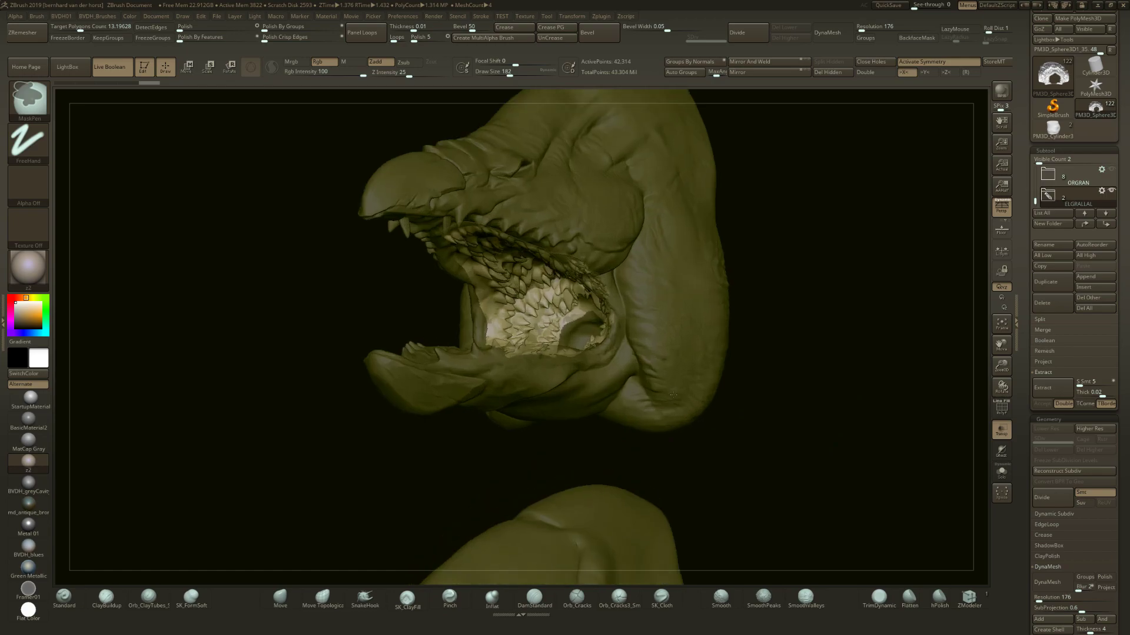
Toggle Perspective repeatedly while viewing the heads, turn off Transparency and toggle PolyFrame
{"action": "left_click", "coordinate": [1001, 207]}
{"action": "key", "text": "ctrl+p"}
{"action": "key", "text": "ctrl+p"}
{"action": "key", "text": "ctrl+p"}
{"action": "right_click_drag", "start_coordinate": [812, 300], "coordinate": [665, 318]}
{"action": "key", "text": "ctrl+t"}
{"action": "key", "text": "shift+f"}
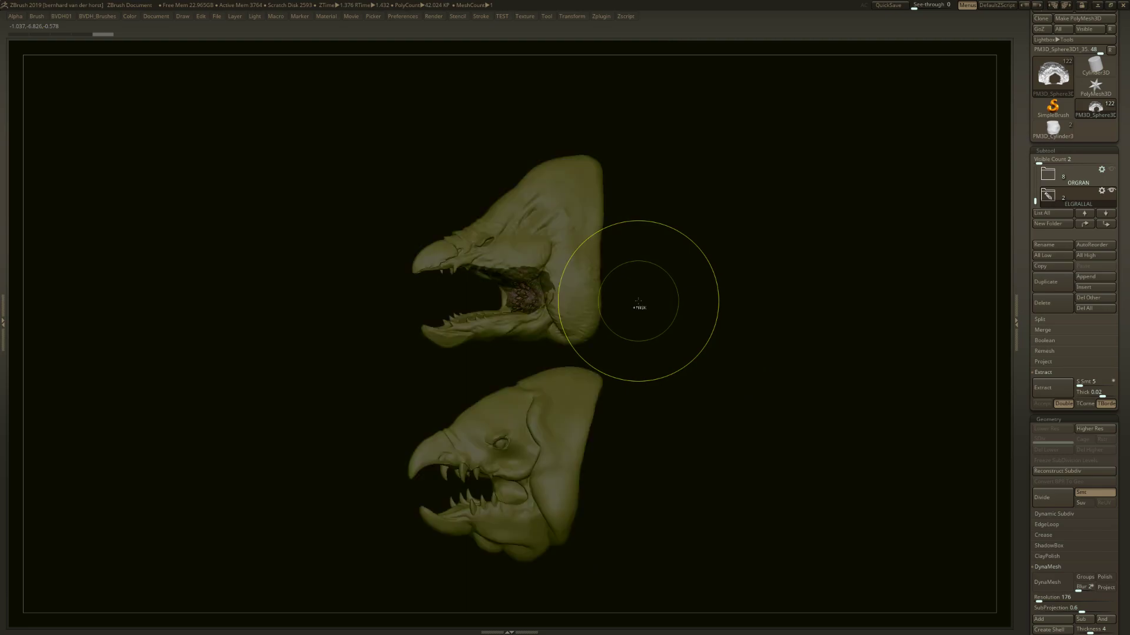
Restore the hidden shelves and canvas controls and view both creature heads from the side
{"action": "right_click_drag", "start_coordinate": [638, 300], "coordinate": [653, 294]}
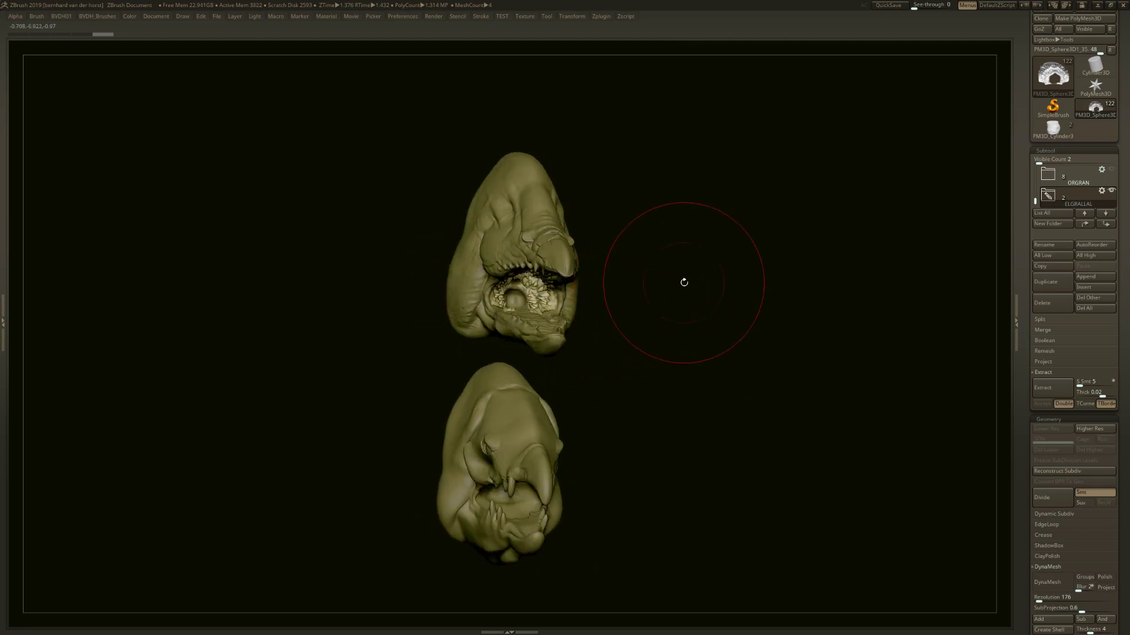
{"action": "key", "text": "Tab"}
{"action": "right_click_drag", "start_coordinate": [733, 264], "coordinate": [651, 277]}
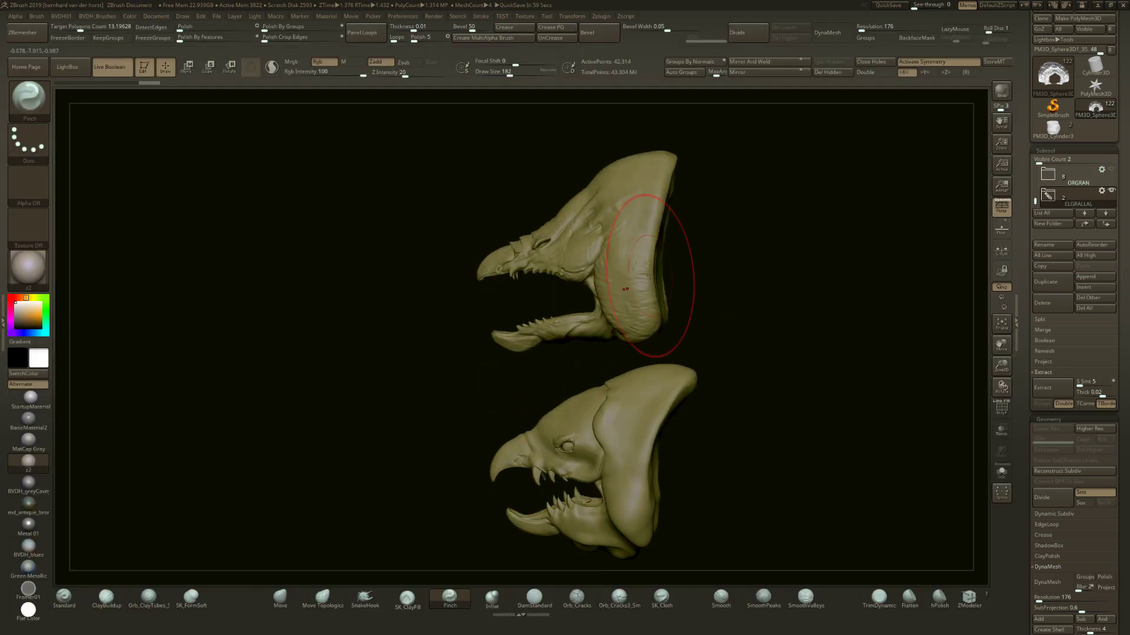
Switch from Draw mode to Move mode and back while viewing both creature heads
{"action": "right_click_drag", "start_coordinate": [660, 364], "coordinate": [693, 386]}
{"action": "mouse_move", "coordinate": [693, 386]}
{"action": "right_mouse_down", "text": "ctrl"}
{"action": "mouse_move", "coordinate": [699, 403]}
{"action": "mouse_move", "coordinate": [683, 393]}
{"action": "right_mouse_up", "text": "ctrl"}
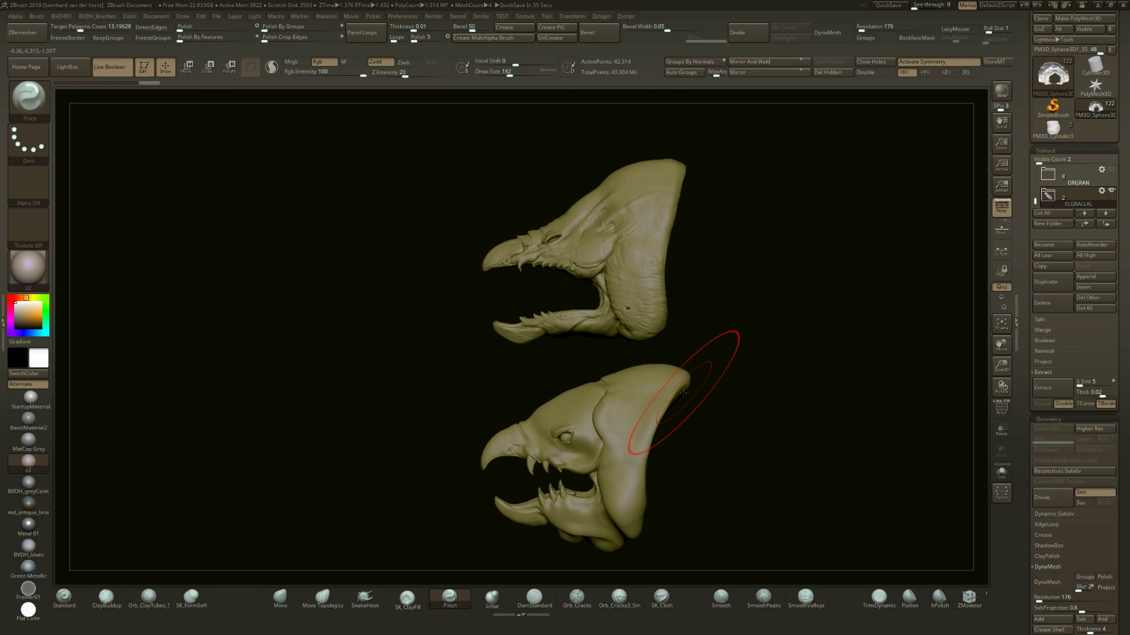
{"action": "mouse_move", "coordinate": [683, 393]}
{"action": "right_mouse_down"}
{"action": "mouse_move", "coordinate": [695, 376]}
{"action": "mouse_move", "coordinate": [698, 412]}
{"action": "mouse_move", "coordinate": [716, 378]}
{"action": "mouse_move", "coordinate": [713, 409]}
{"action": "mouse_move", "coordinate": [576, 326]}
{"action": "mouse_move", "coordinate": [698, 337]}
{"action": "mouse_move", "coordinate": [658, 337]}
{"action": "right_mouse_up"}
{"action": "key", "text": "w"}
{"action": "key", "text": "q"}
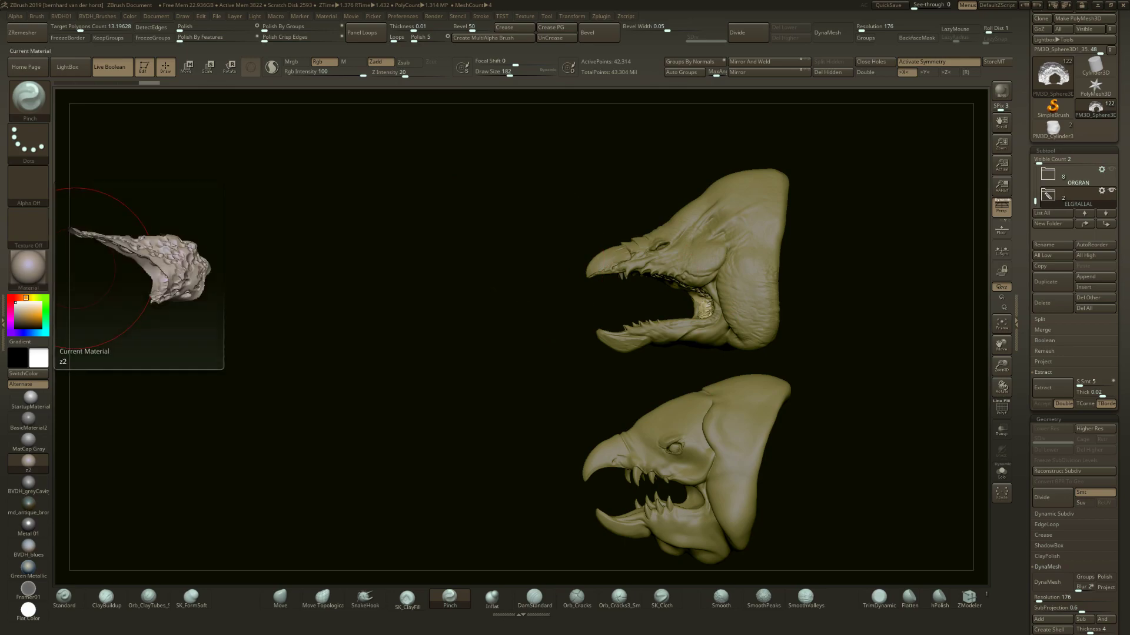
{"action": "right_click_drag", "start_coordinate": [660, 300], "coordinate": [651, 318]}
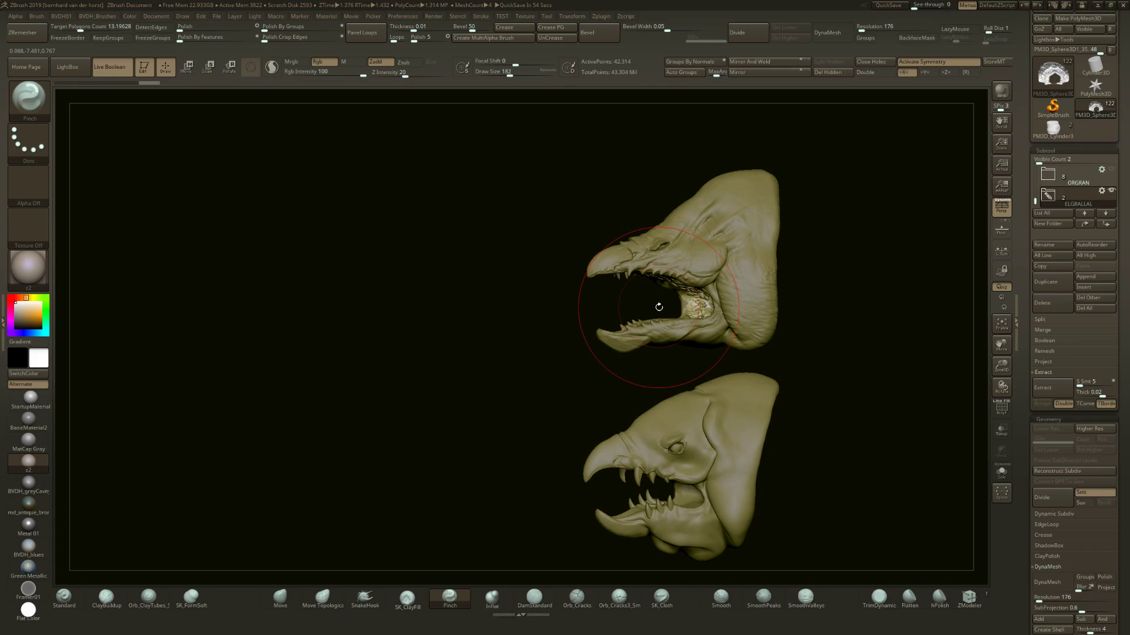
{"action": "right_click_drag", "start_coordinate": [707, 322], "coordinate": [663, 311]}
Call up the custom BVDH01 and BVDH_Brushes pop-ups over the creature heads and dismiss them without choosing a command
{"action": "key", "text": "1"}
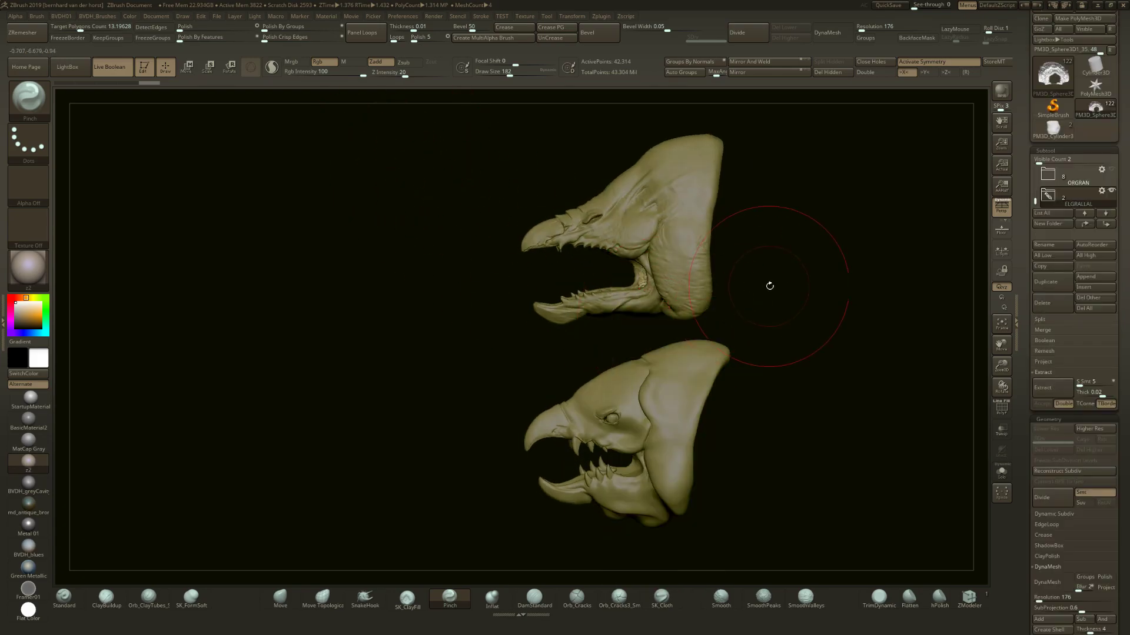
{"action": "key", "text": "2"}
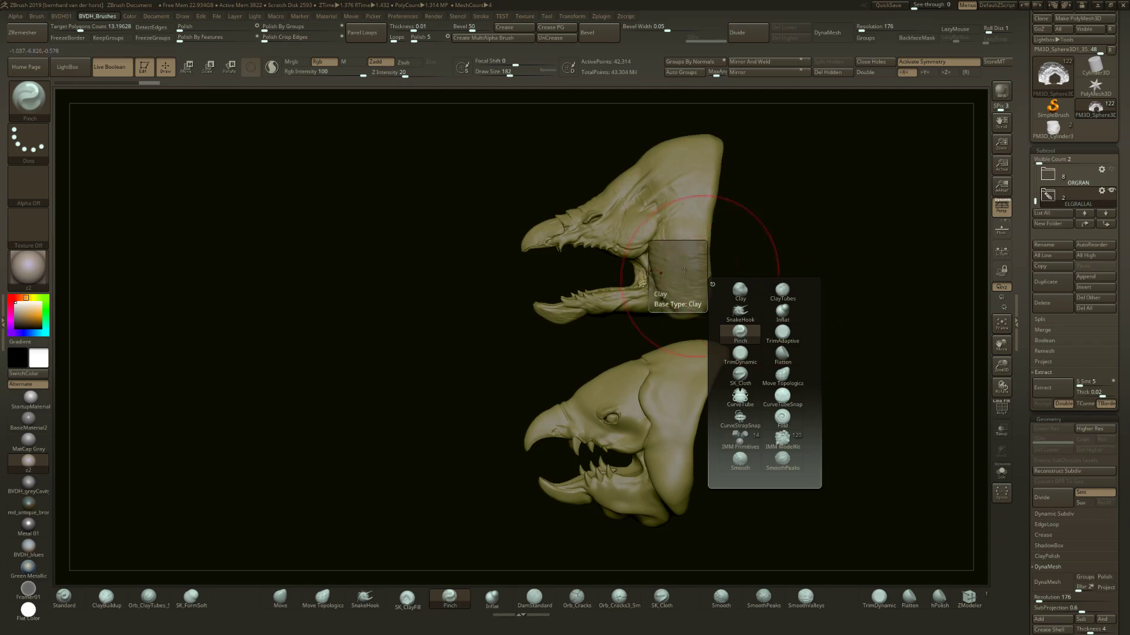
{"action": "key", "text": "1"}
{"action": "left_click", "coordinate": [702, 316]}
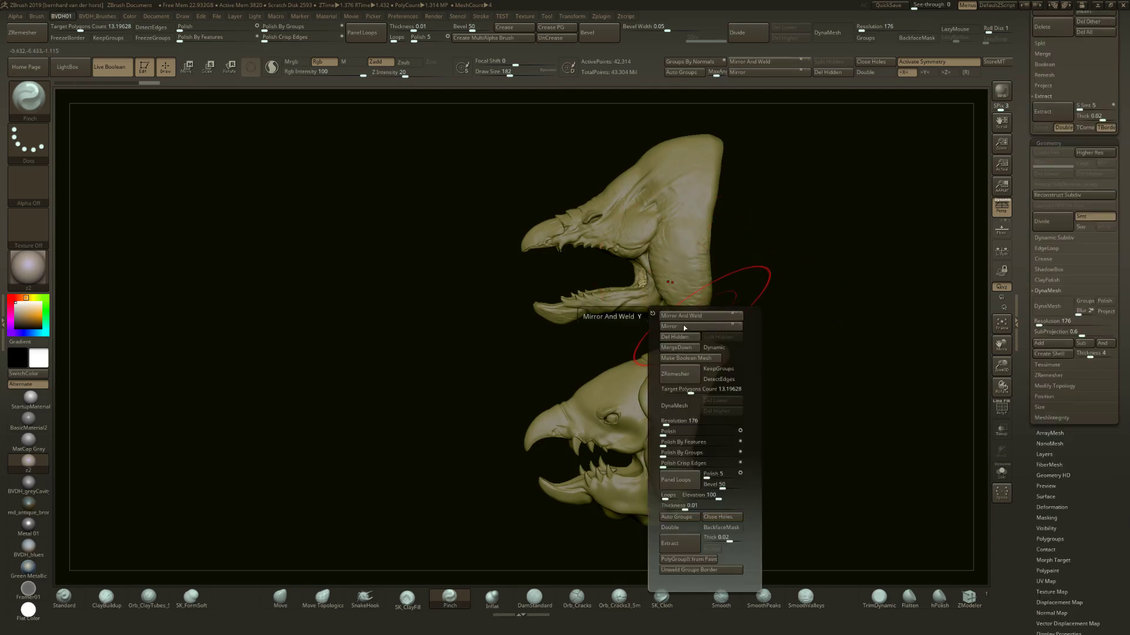
{"action": "right_click_drag", "start_coordinate": [779, 282], "coordinate": [742, 334]}
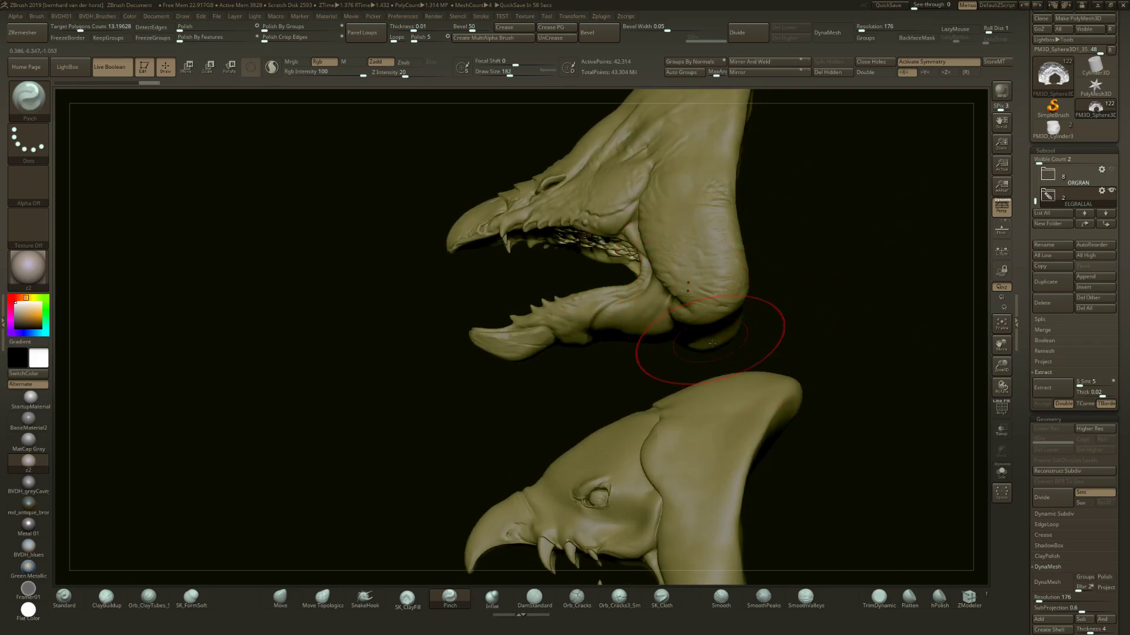
Remove the BVDH01 menu from the tray and dock the Preferences palette above Tool
{"action": "right_click_drag", "start_coordinate": [710, 340], "coordinate": [696, 313], "text": "ctrl"}
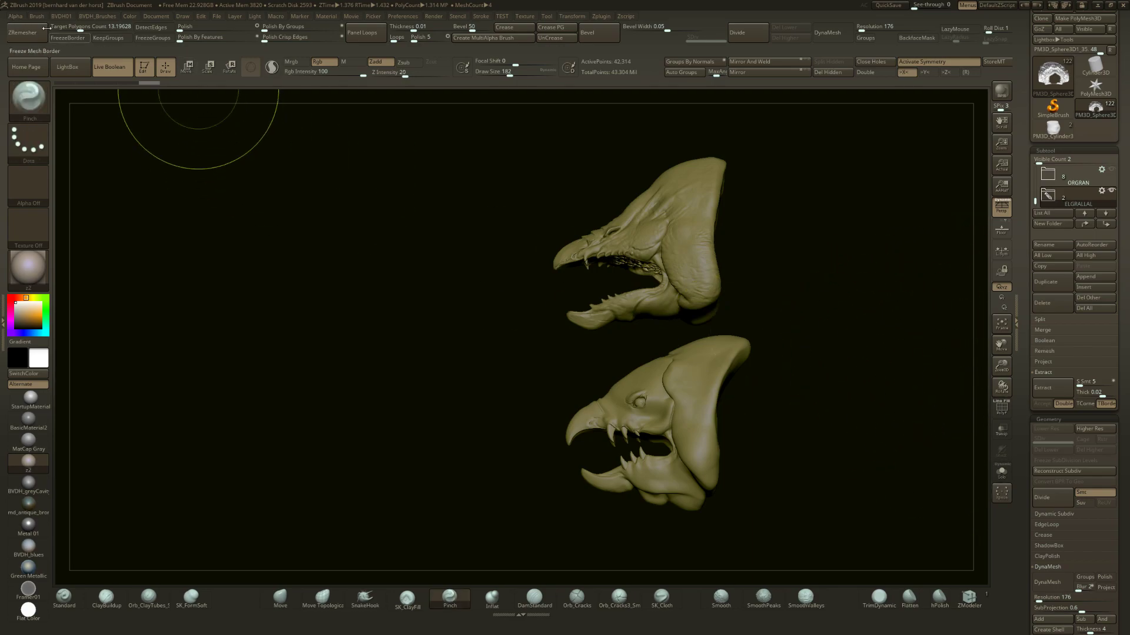
{"action": "left_click_drag", "start_coordinate": [1123, 120], "coordinate": [1123, 452]}
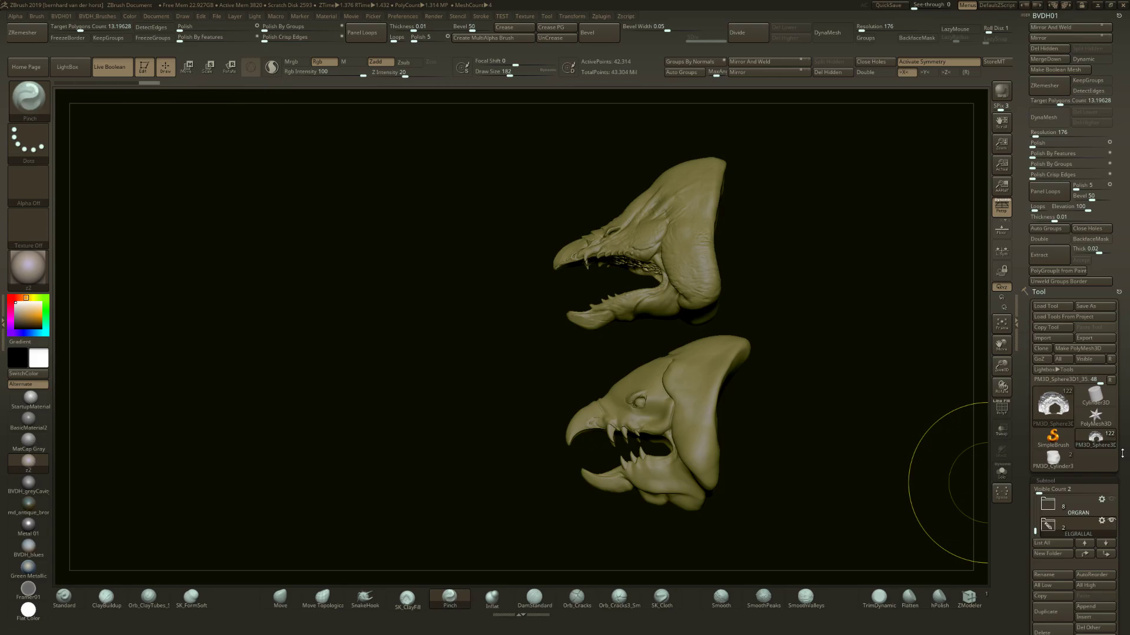
{"action": "left_click", "coordinate": [1116, 17]}
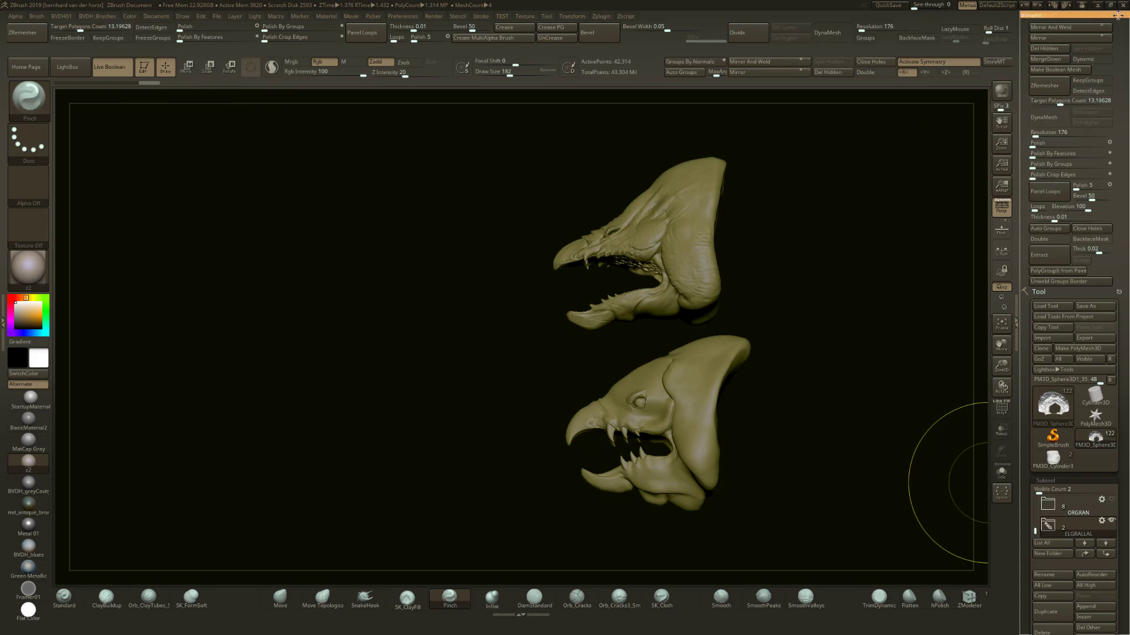
{"action": "left_click", "coordinate": [402, 16]}
{"action": "left_click_drag", "start_coordinate": [392, 28], "coordinate": [1056, 138]}
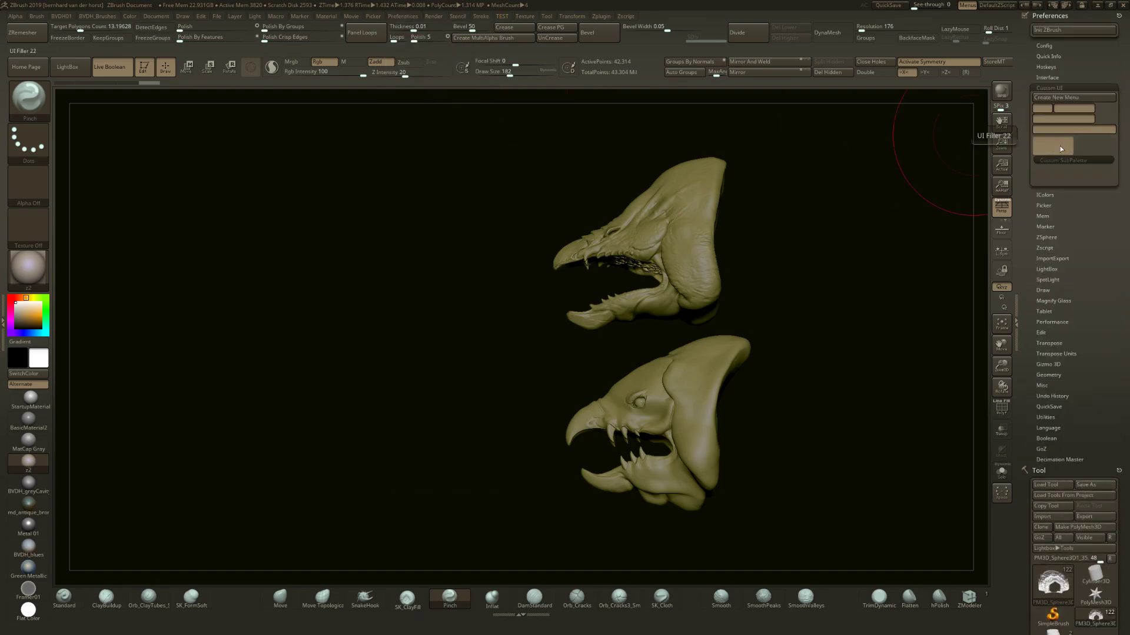
Expand the Config section of Preferences and turn off Enable Customize
{"action": "left_click", "coordinate": [1046, 46]}
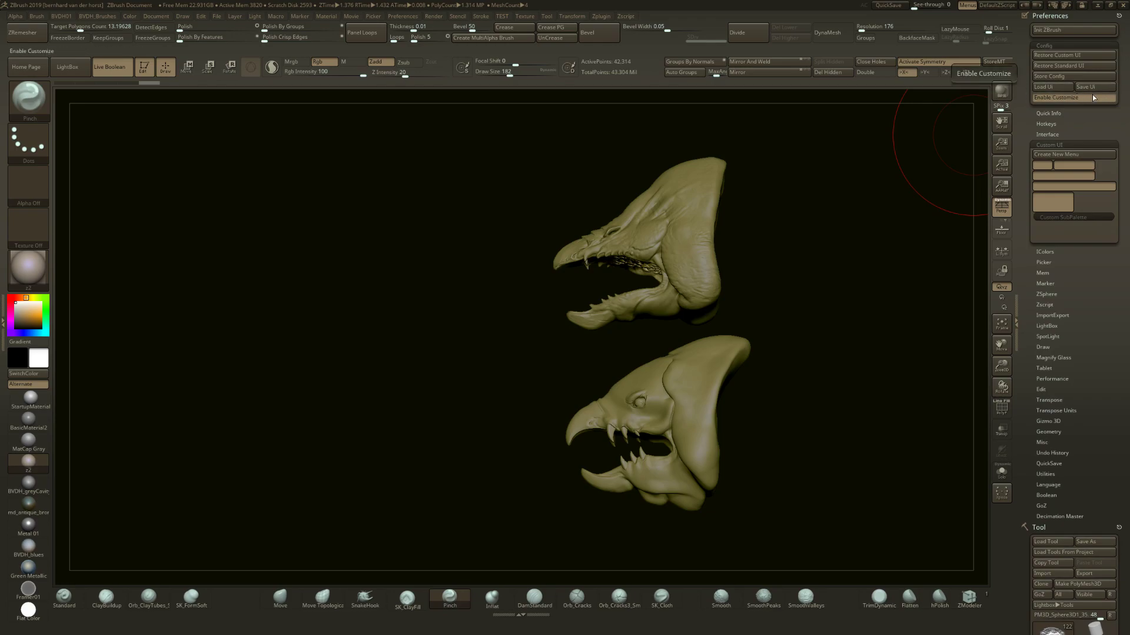
{"action": "left_click", "coordinate": [1090, 97]}
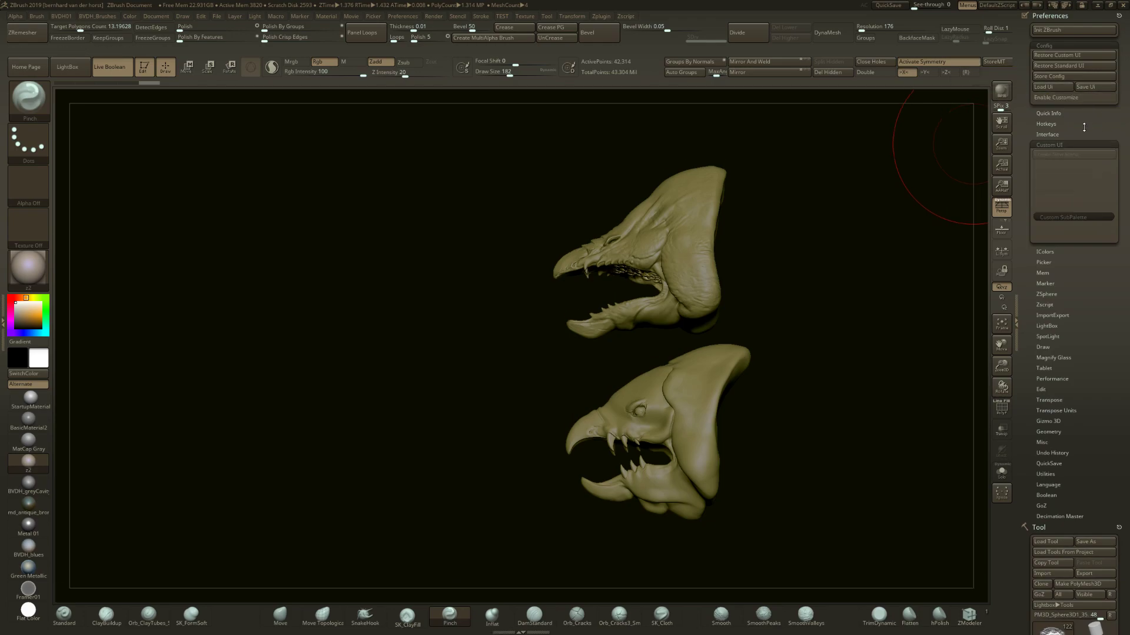
{"action": "key", "text": "ctrl"}
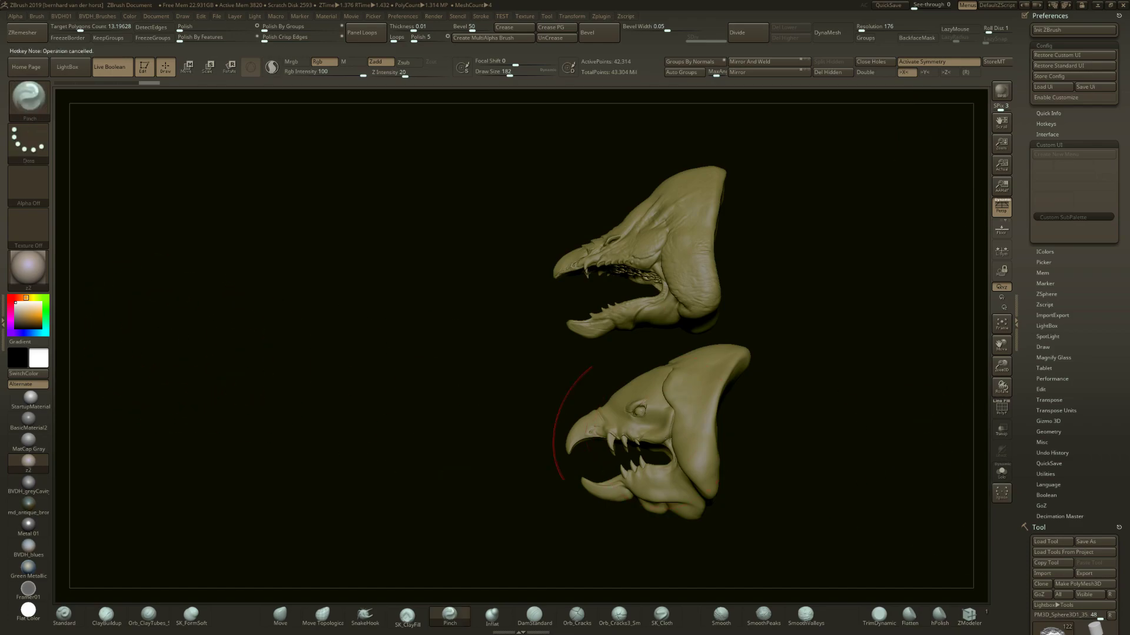
Start a custom hotkey assignment for the shelf button directly below Solo and cancel it
{"action": "left_click", "coordinate": [1001, 496], "text": "ctrl+alt"}
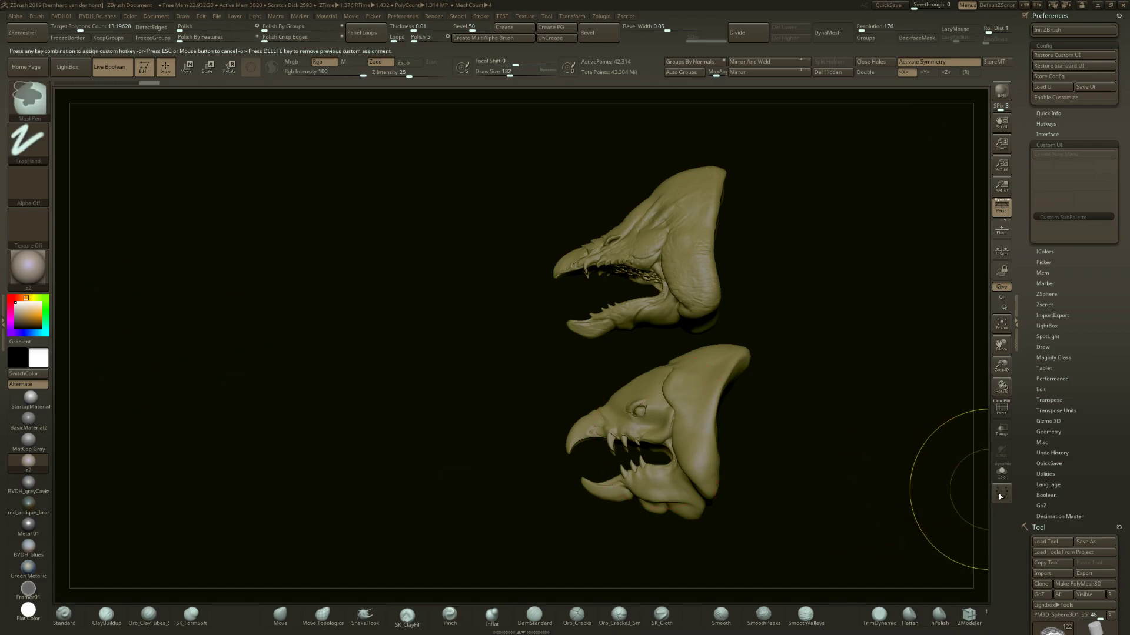
{"action": "key", "text": "Escape"}
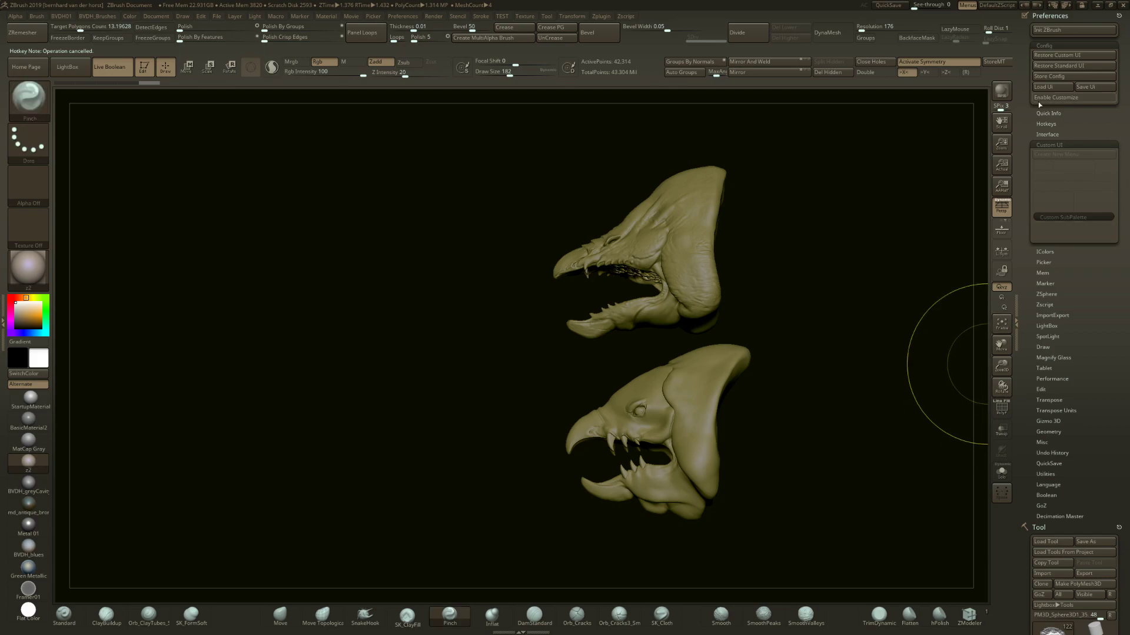
Turn on Enable Customize and dock the custom BVDH01 menu in the tray above Preferences
{"action": "left_click", "coordinate": [1047, 96]}
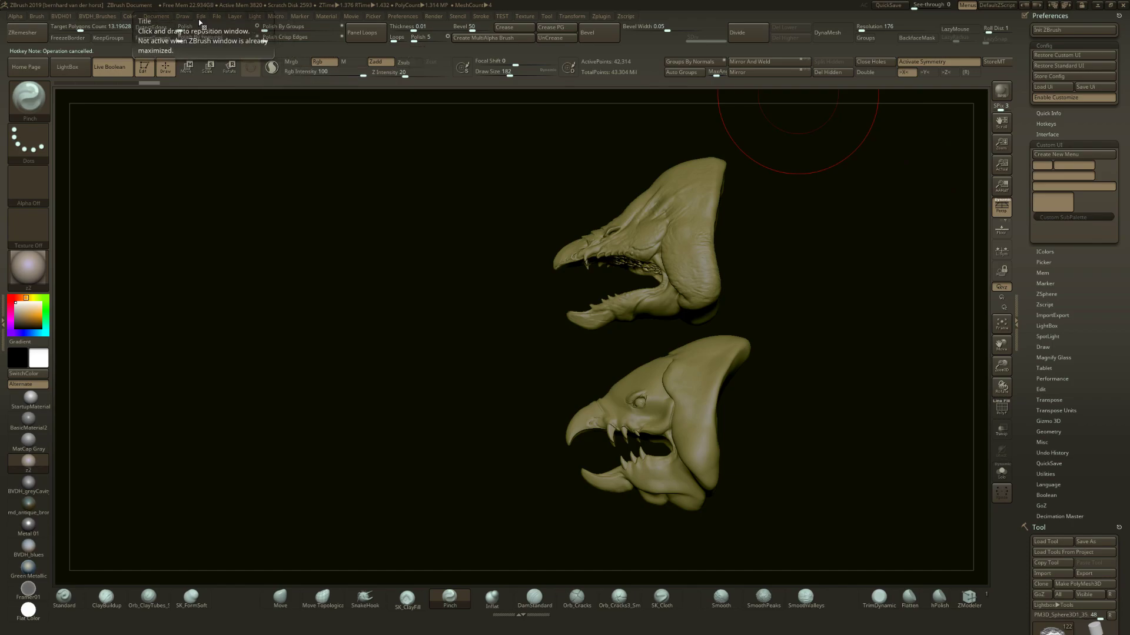
{"action": "left_click", "coordinate": [51, 17]}
{"action": "left_click", "coordinate": [57, 18]}
{"action": "left_click", "coordinate": [58, 19]}
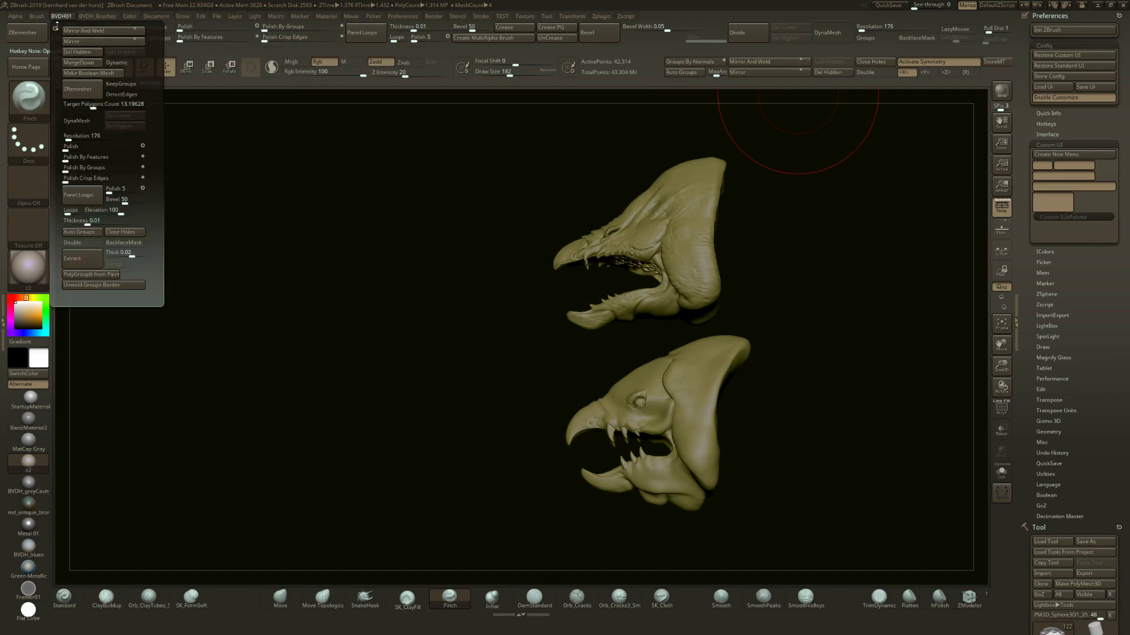
{"action": "left_click", "coordinate": [55, 17]}
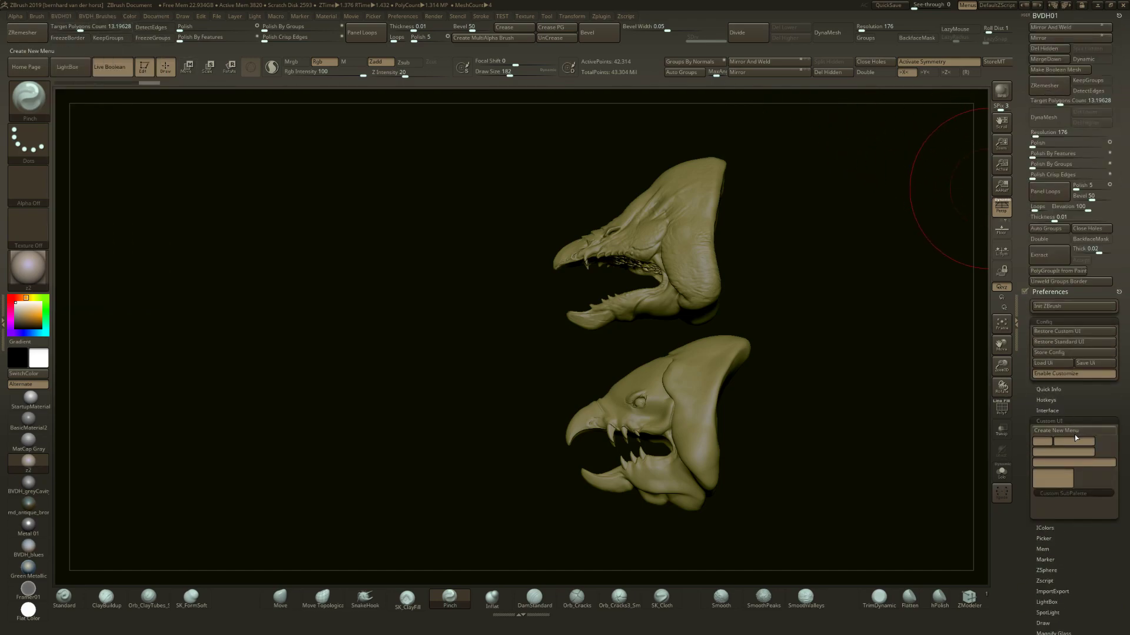
Try a large UI filler block under Panel Loops in the BVDH01 menu and take it out again
{"action": "left_click_drag", "start_coordinate": [1062, 483], "coordinate": [1053, 213], "text": "ctrl+alt"}
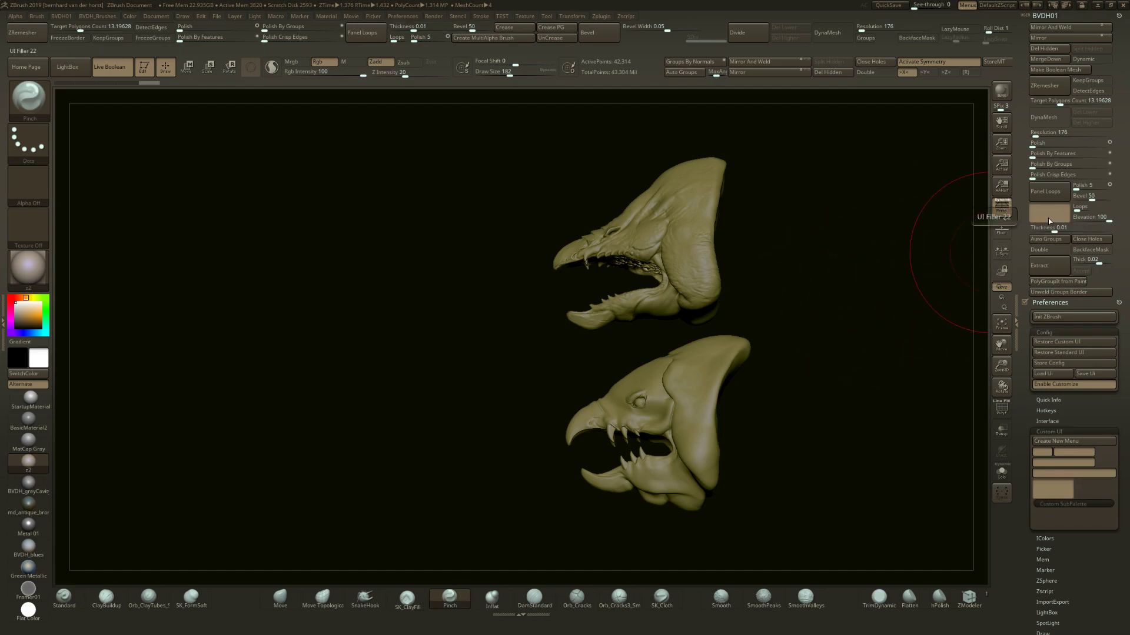
{"action": "key", "text": "ctrl"}
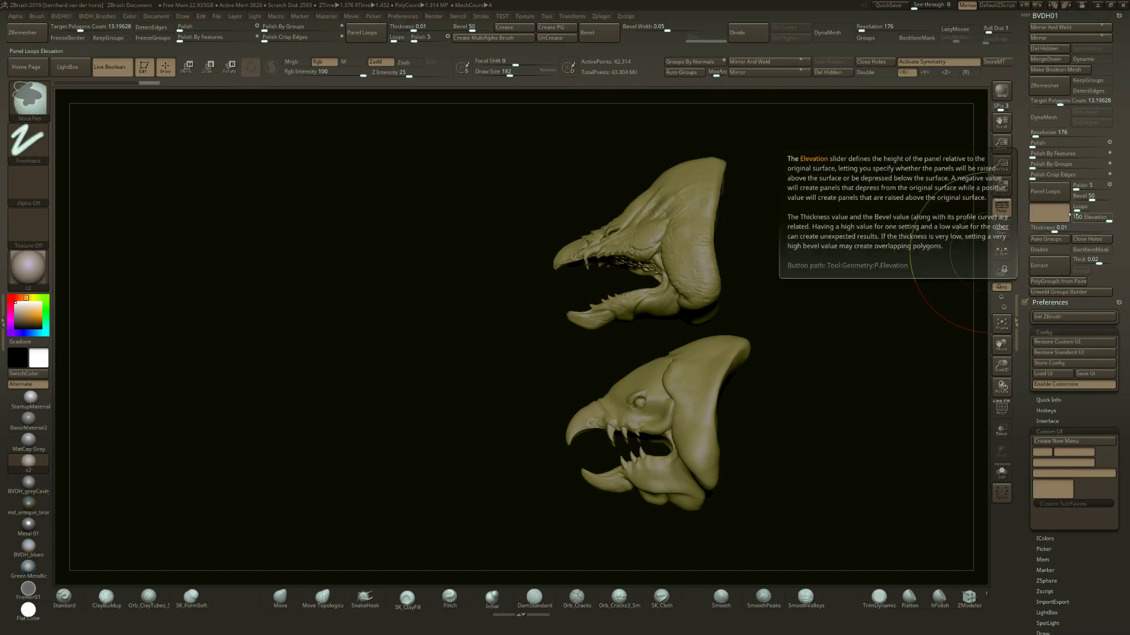
{"action": "left_click_drag", "start_coordinate": [1047, 218], "coordinate": [930, 351], "text": "ctrl+alt"}
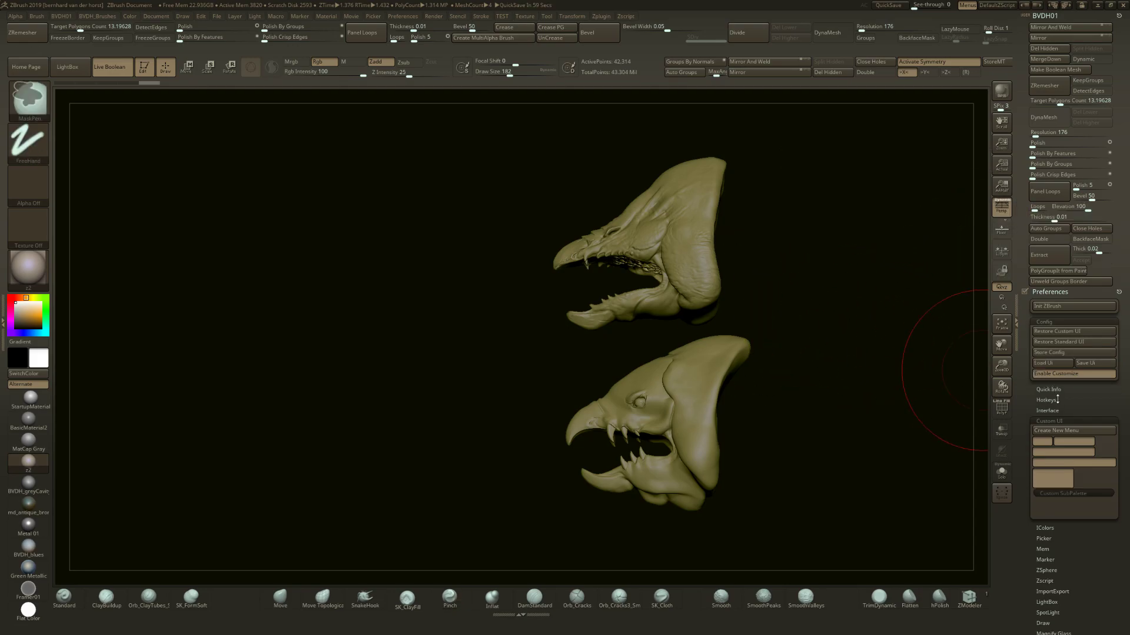
Insert full-width UI fillers in the BVDH01 menu below Make Boolean Mesh, below Target Polygons Count and below DynaMesh
{"action": "left_click_drag", "start_coordinate": [1071, 460], "coordinate": [1064, 80], "text": "ctrl+alt"}
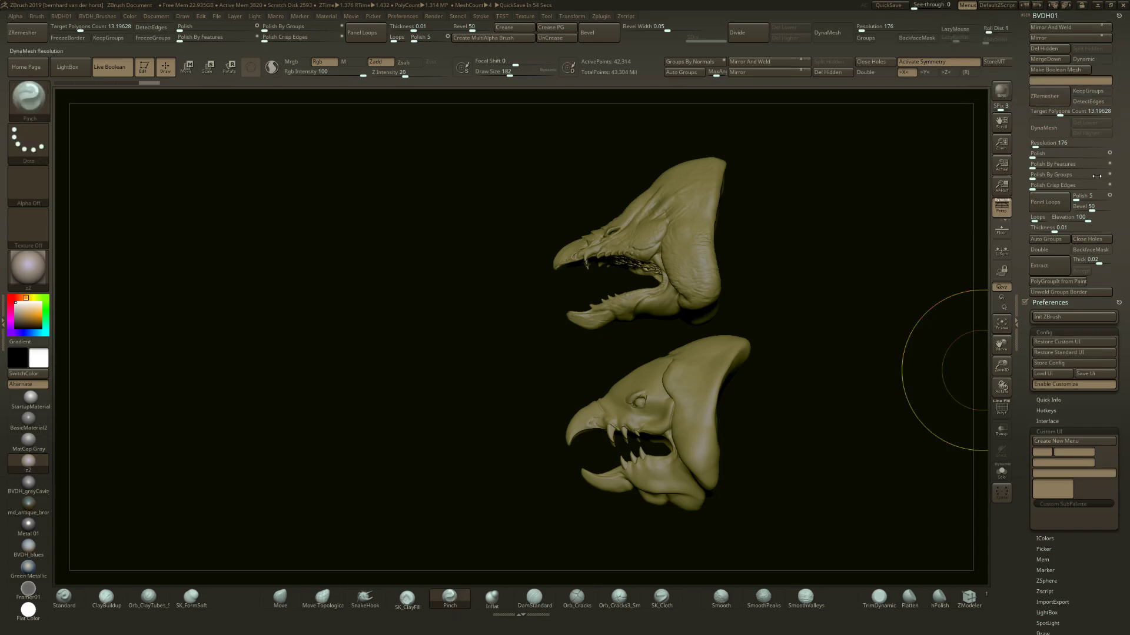
{"action": "mouse_move", "coordinate": [1064, 475]}
{"action": "left_mouse_down", "text": "ctrl+alt"}
{"action": "mouse_move", "coordinate": [1103, 155]}
{"action": "mouse_move", "coordinate": [1068, 146]}
{"action": "mouse_move", "coordinate": [1065, 129]}
{"action": "left_mouse_up", "text": "ctrl+alt"}
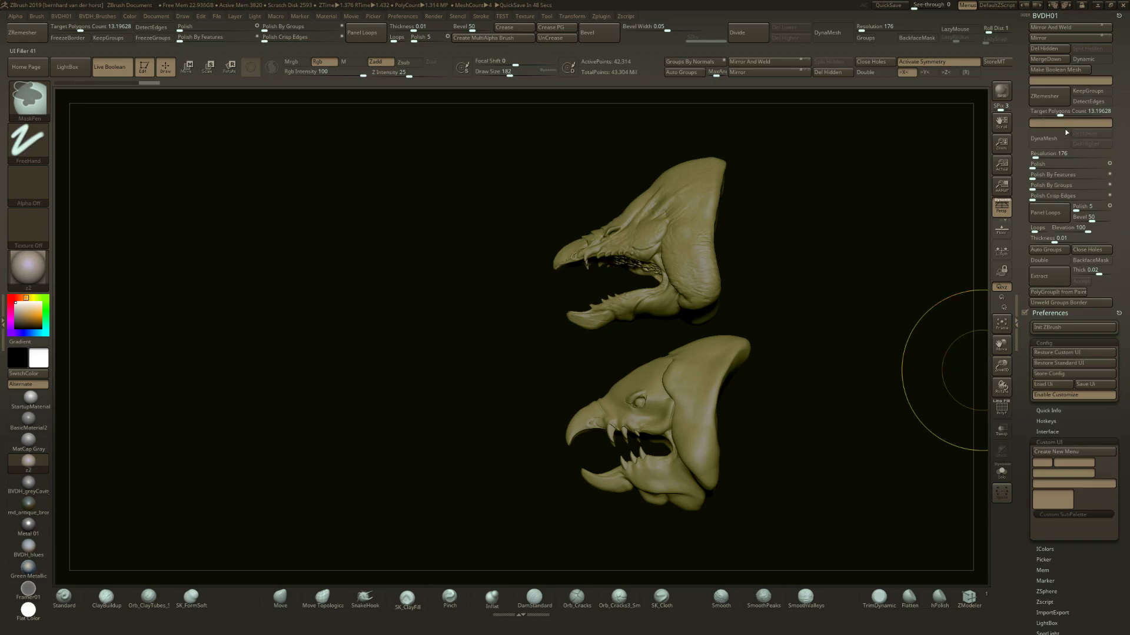
{"action": "key", "text": "ctrl+alt"}
{"action": "left_click_drag", "start_coordinate": [1086, 398], "coordinate": [1078, 155], "text": "ctrl+alt"}
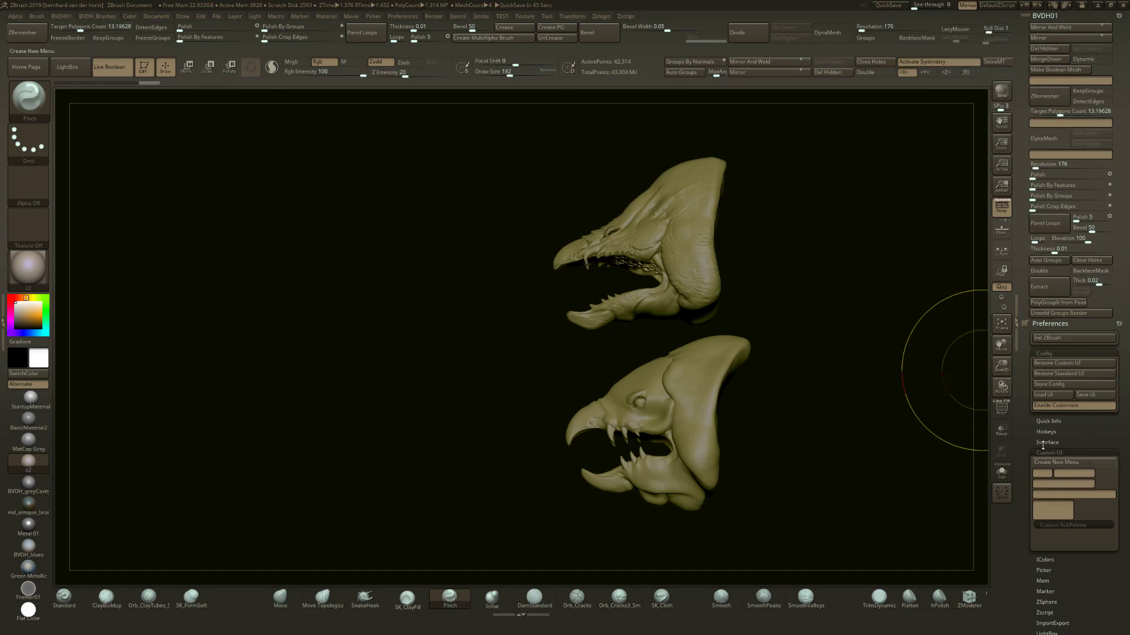
{"action": "key", "text": "ctrl+alt"}
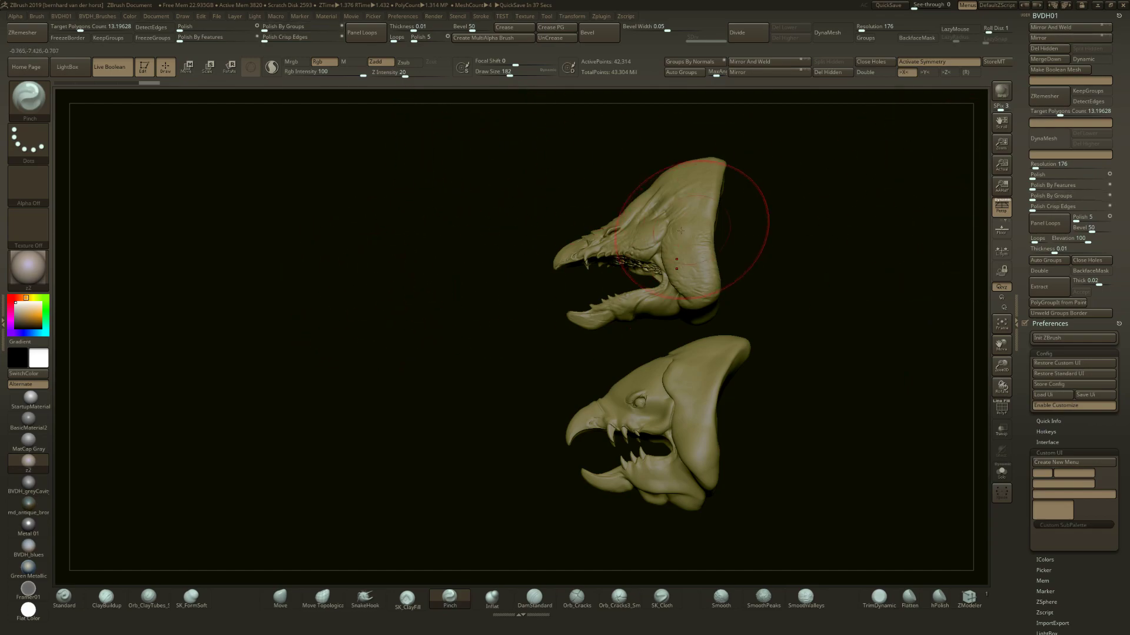
Take the edited BVDH01 menu out of the tray and turn off Enable Customize
{"action": "left_click_drag", "start_coordinate": [443, 238], "coordinate": [511, 243]}
{"action": "key", "text": "1"}
{"action": "key", "text": "2"}
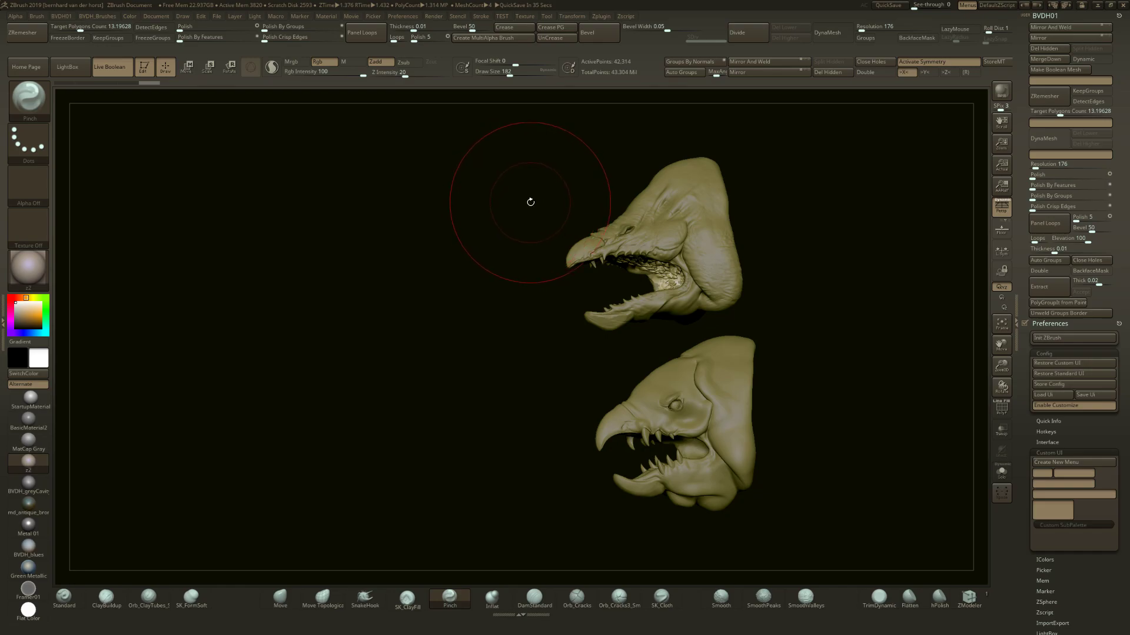
{"action": "left_click_drag", "start_coordinate": [530, 202], "coordinate": [532, 224]}
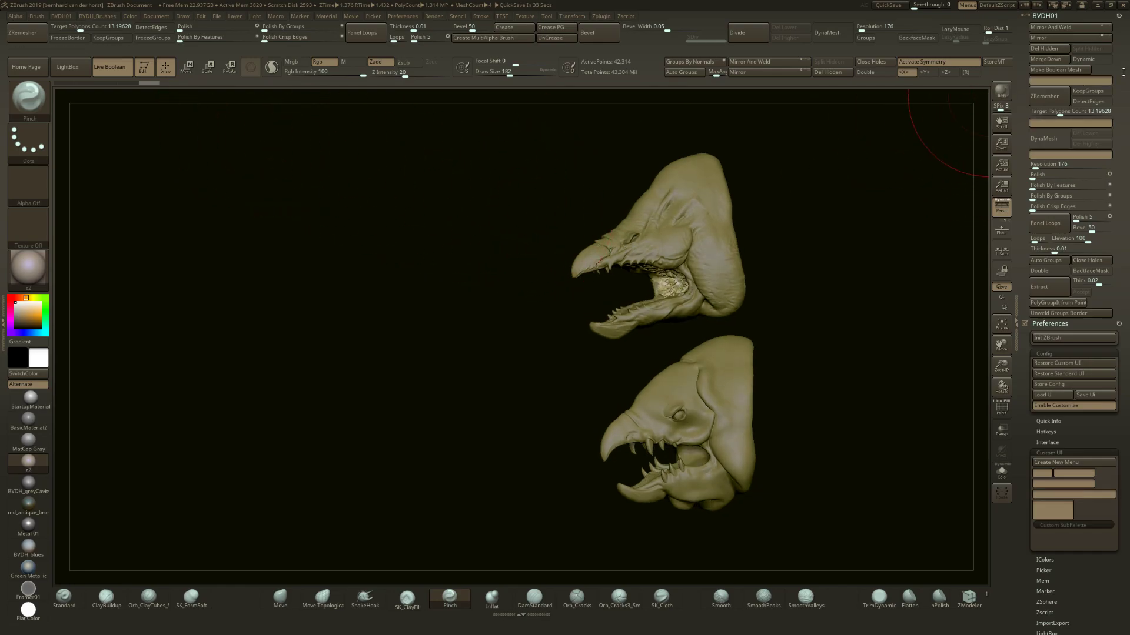
{"action": "left_click_drag", "start_coordinate": [928, 119], "coordinate": [906, 138]}
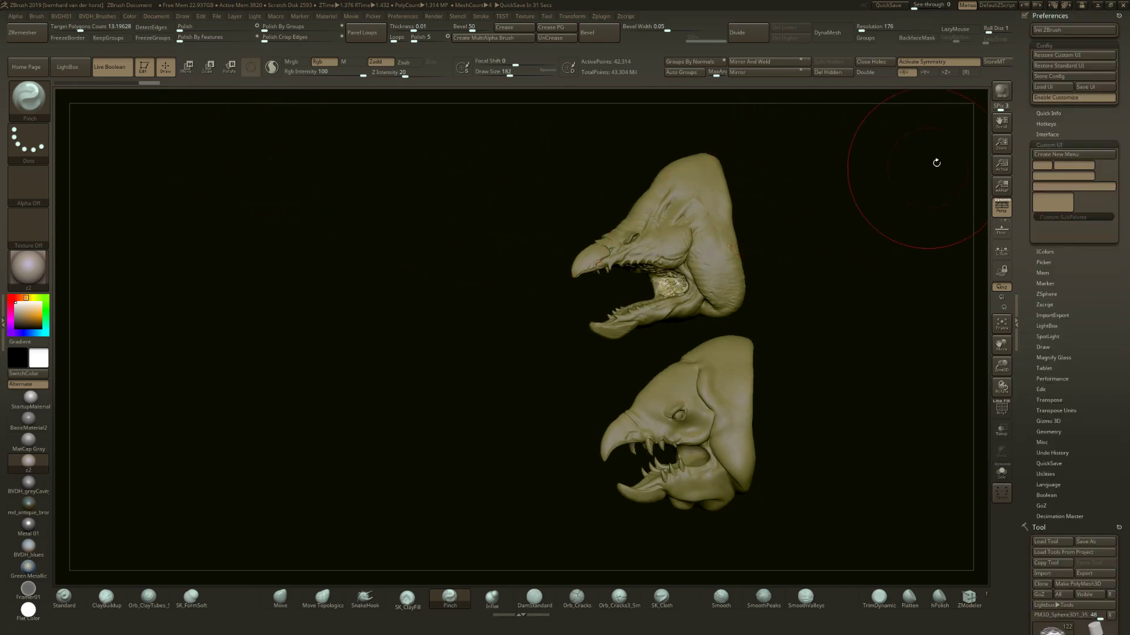
{"action": "left_click", "coordinate": [1063, 100]}
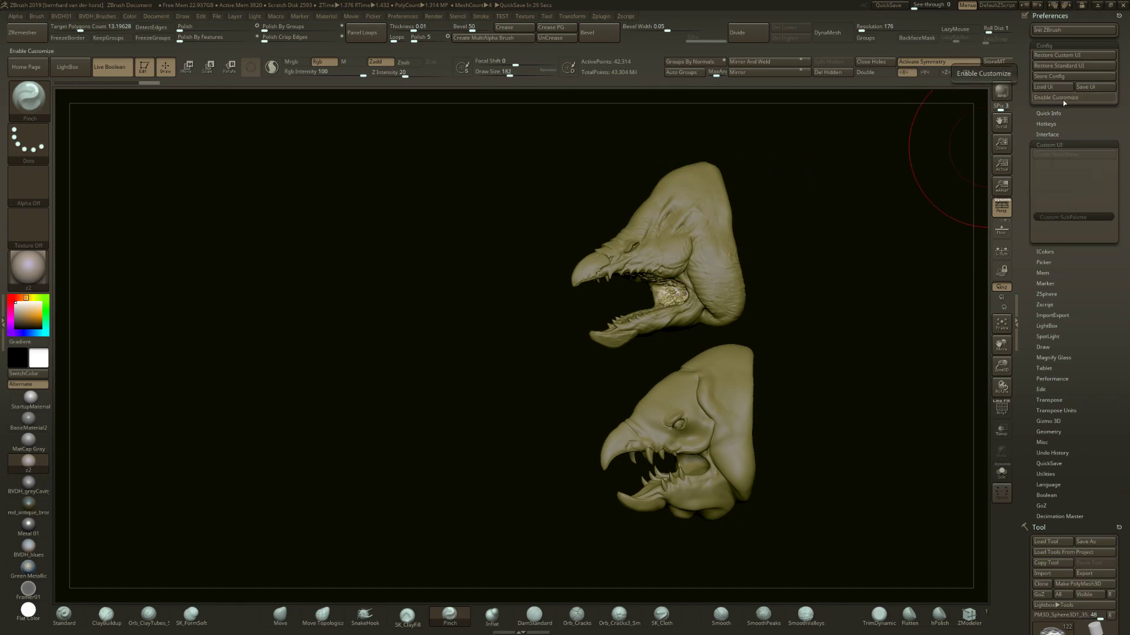
Start a custom hotkey assignment for the BVDH01 menu and cancel it
{"action": "key", "text": "ctrl"}
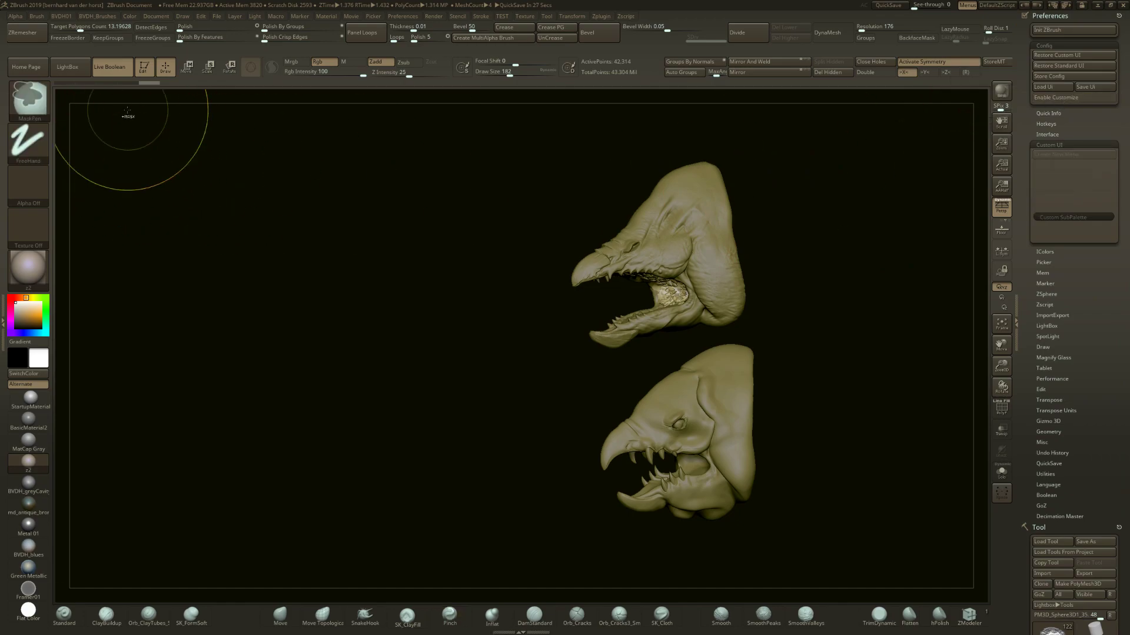
{"action": "left_click", "coordinate": [64, 19], "text": "ctrl+alt"}
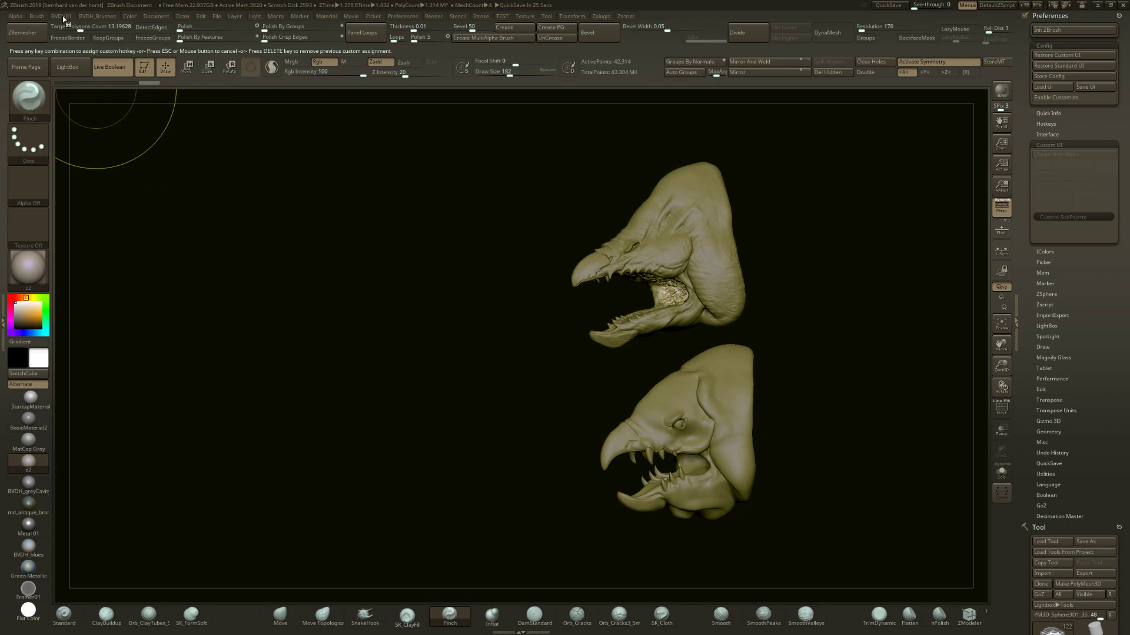
{"action": "key", "text": "Escape"}
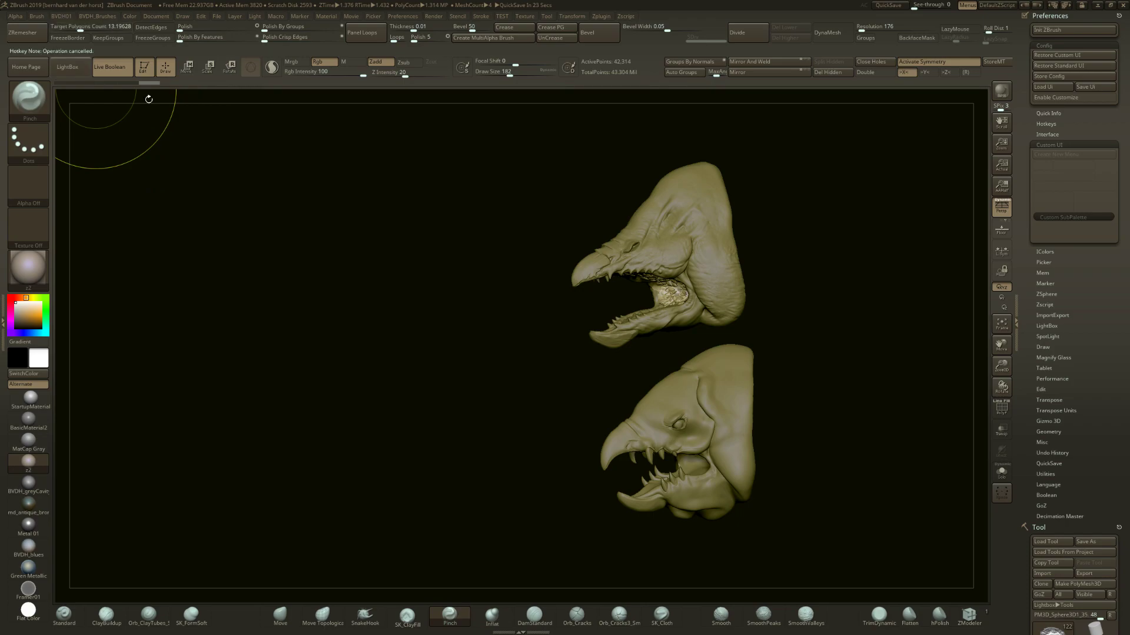
Hide the interface shelves and make the upper creature head the active subtool
{"action": "left_click_drag", "start_coordinate": [505, 217], "coordinate": [509, 199]}
{"action": "left_click_drag", "start_coordinate": [960, 244], "coordinate": [837, 283]}
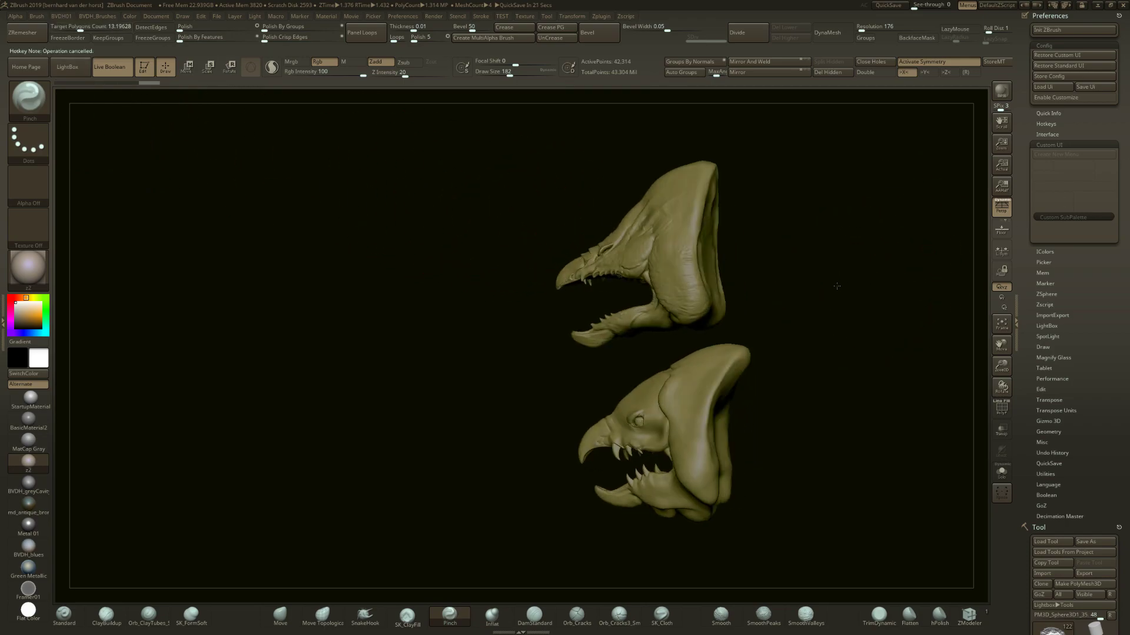
{"action": "mouse_move", "coordinate": [877, 249]}
{"action": "left_mouse_down"}
{"action": "mouse_move", "coordinate": [842, 257]}
{"action": "mouse_move", "coordinate": [824, 245]}
{"action": "left_mouse_up"}
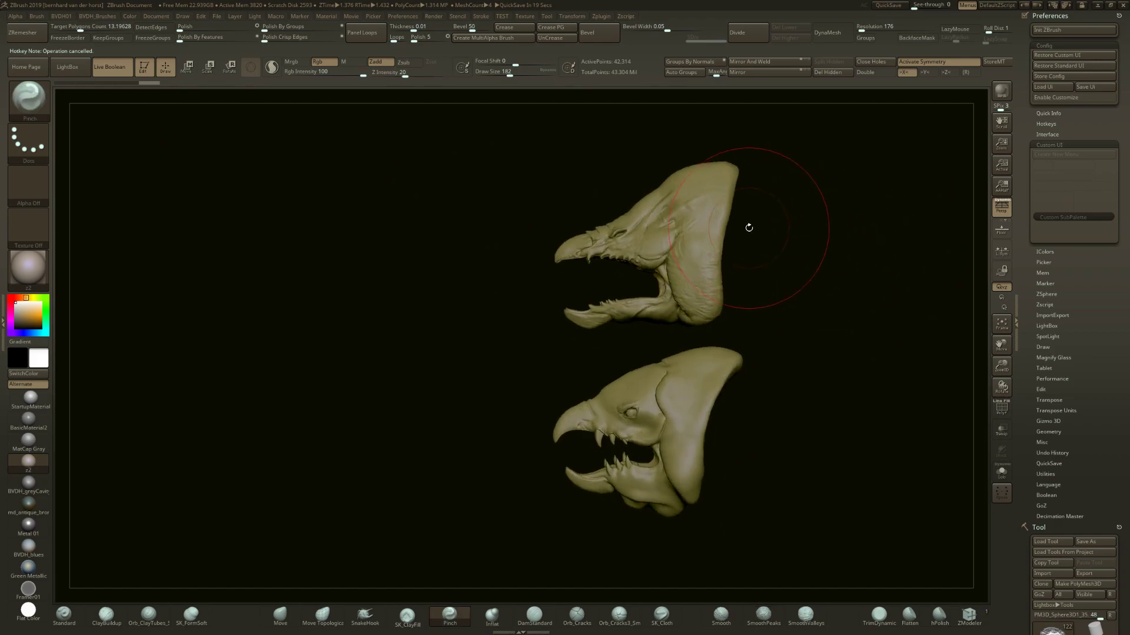
{"action": "key", "text": "Tab"}
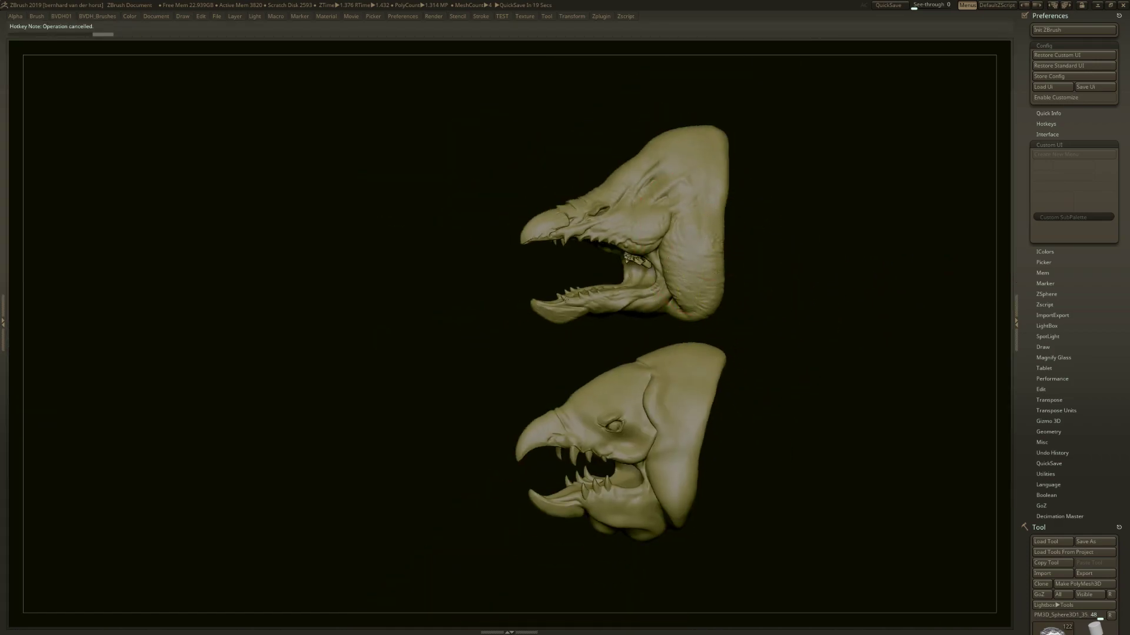
{"action": "left_click", "coordinate": [692, 180], "text": "alt"}
Try a stroke on the upper head, close the Undo History prompt and undo the last action
{"action": "left_click_drag", "start_coordinate": [692, 180], "coordinate": [779, 154]}
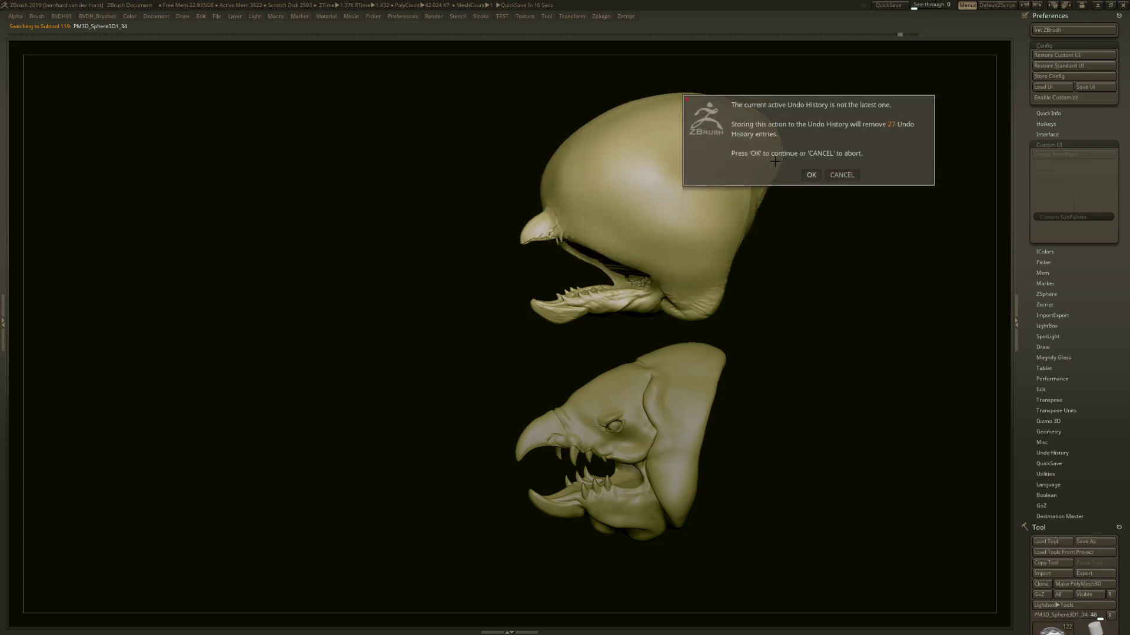
{"action": "left_click", "coordinate": [811, 175]}
{"action": "left_click_drag", "start_coordinate": [795, 191], "coordinate": [760, 234]}
{"action": "key", "text": "ctrl+z"}
Call up the BVDH01 pop-up over the upper head and dismiss it without choosing a command
{"action": "key", "text": "F1"}
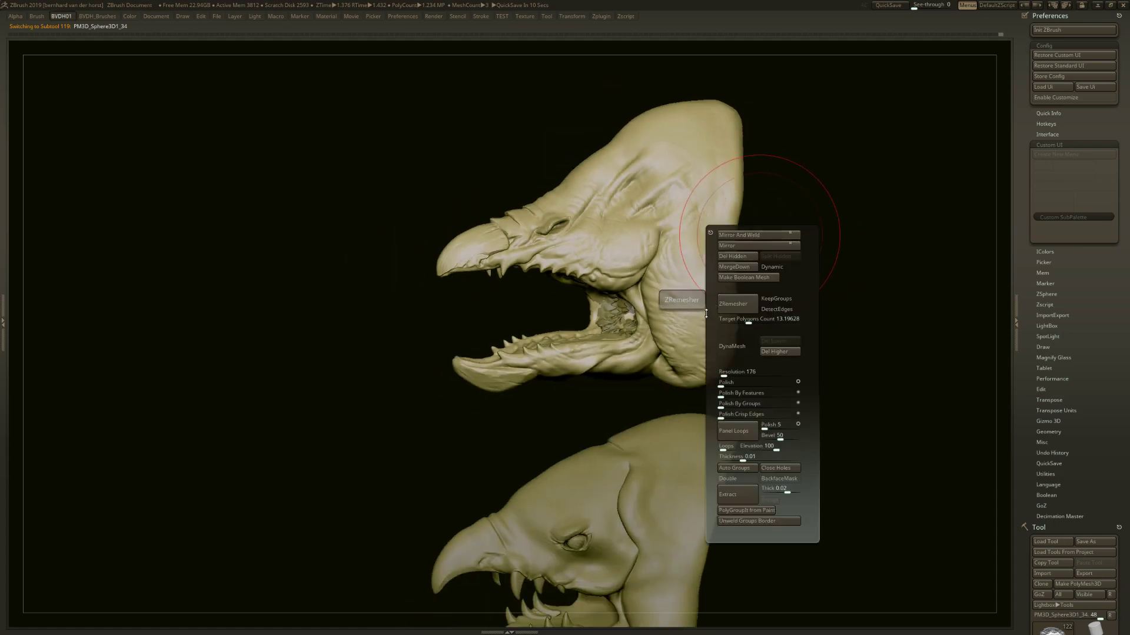
{"action": "left_click_drag", "start_coordinate": [799, 273], "coordinate": [757, 252], "text": "alt"}
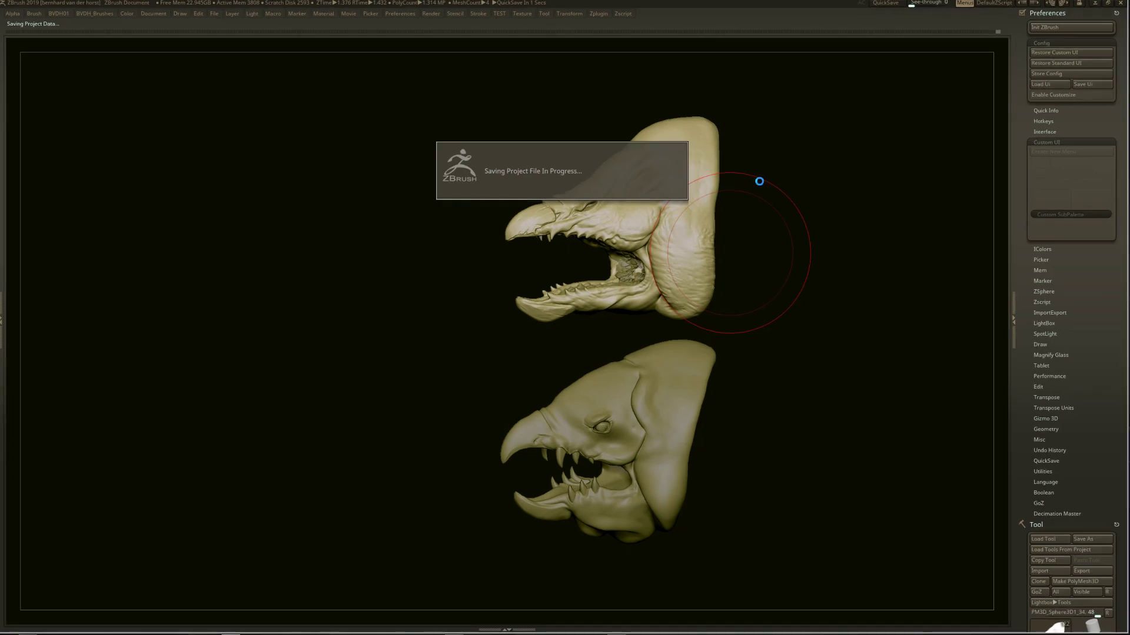
Show the interface shelves again and remove the Preferences palette from the tray
{"action": "key", "text": "Tab"}
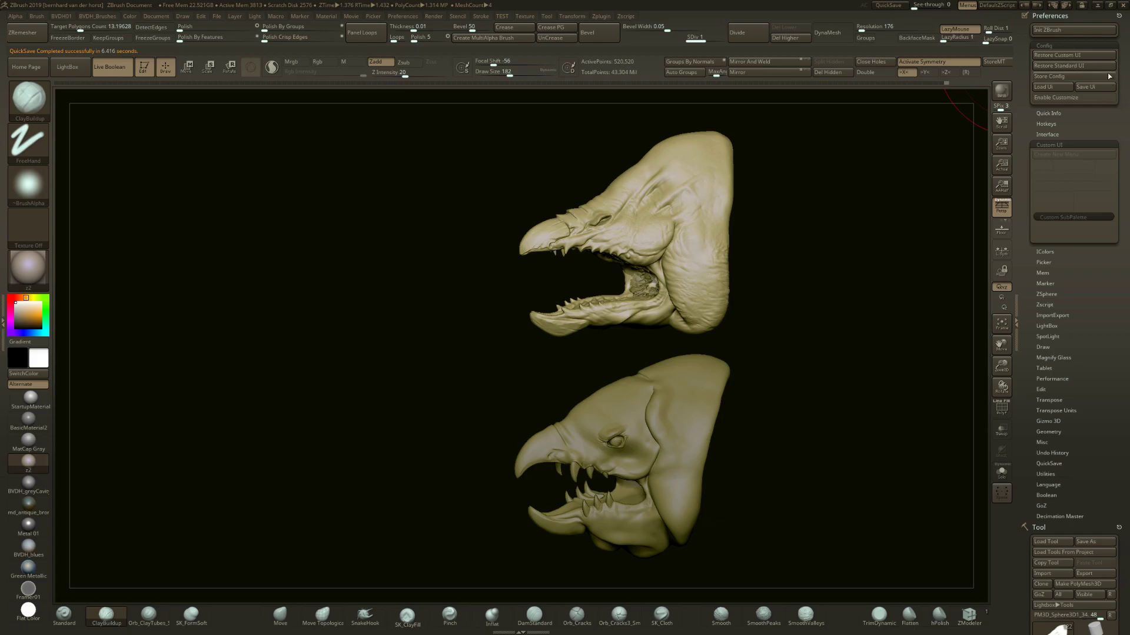
{"action": "left_click", "coordinate": [1119, 16]}
Look through the custom BVDH_Brushes and BVDH01 menus without choosing a command
{"action": "left_click", "coordinate": [93, 14]}
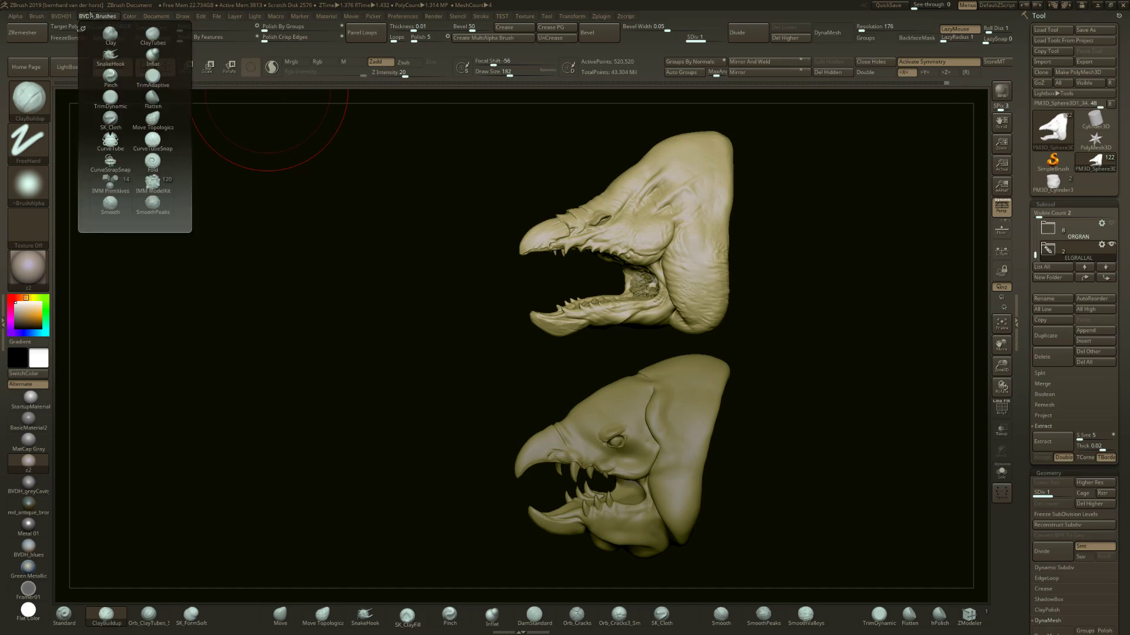
{"action": "left_click", "coordinate": [62, 16]}
{"action": "left_click_drag", "start_coordinate": [618, 161], "coordinate": [553, 172]}
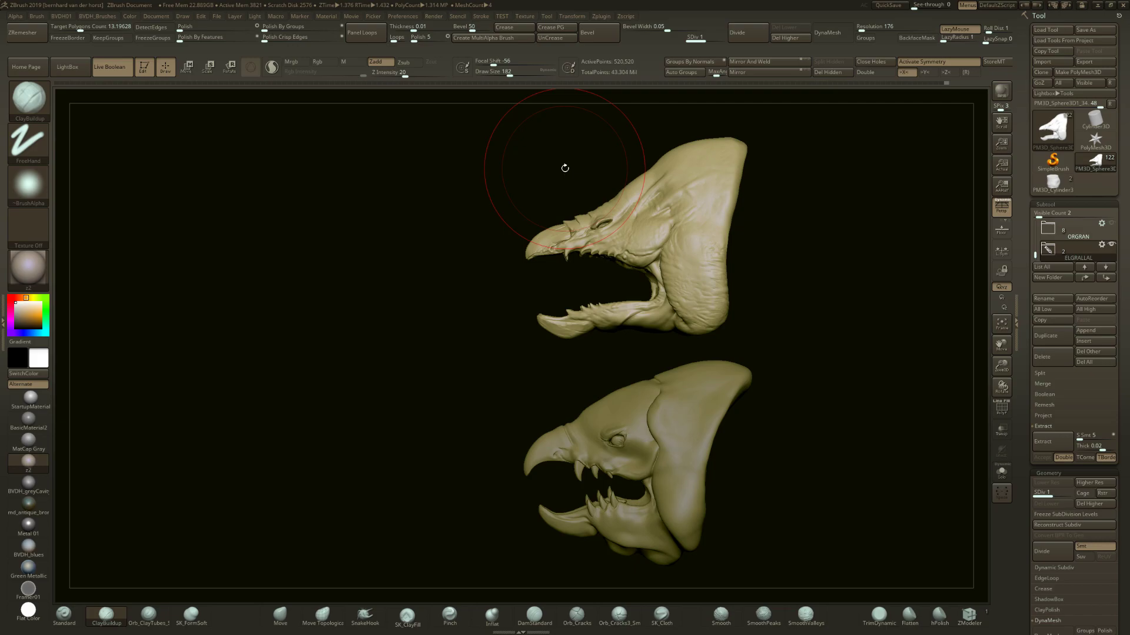
{"action": "mouse_move", "coordinate": [30, 399]}
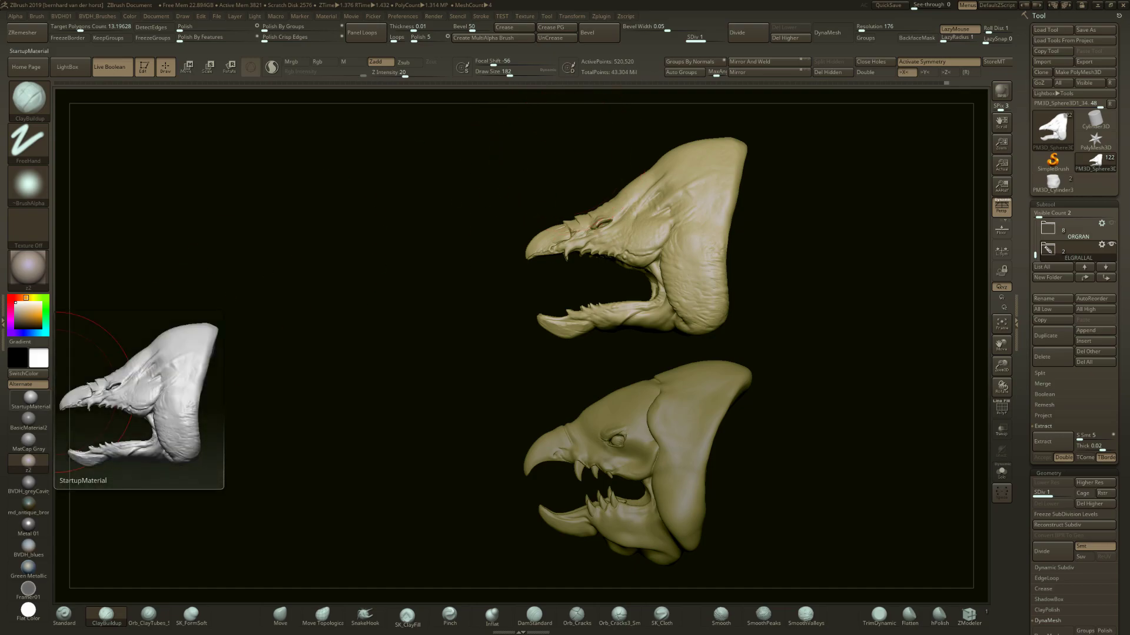